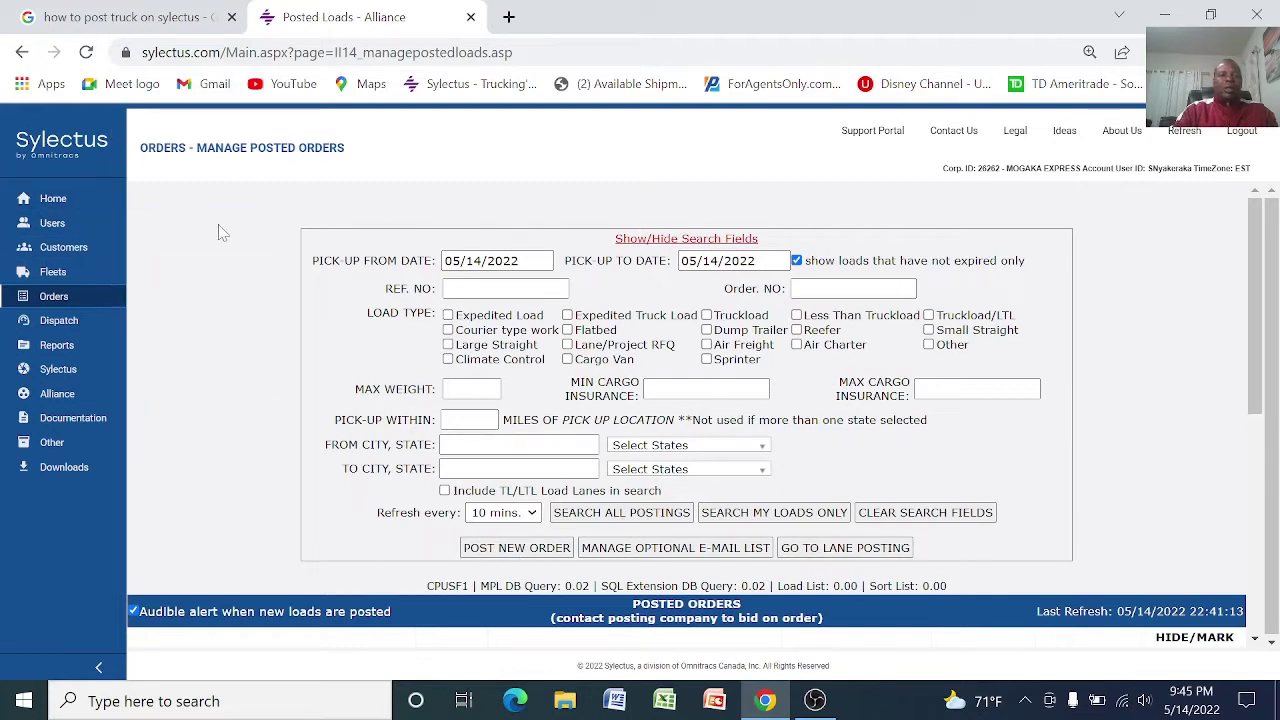
# - Open the page for managing posted orders and start posting a new order
pyautogui.moveTo(52, 300)
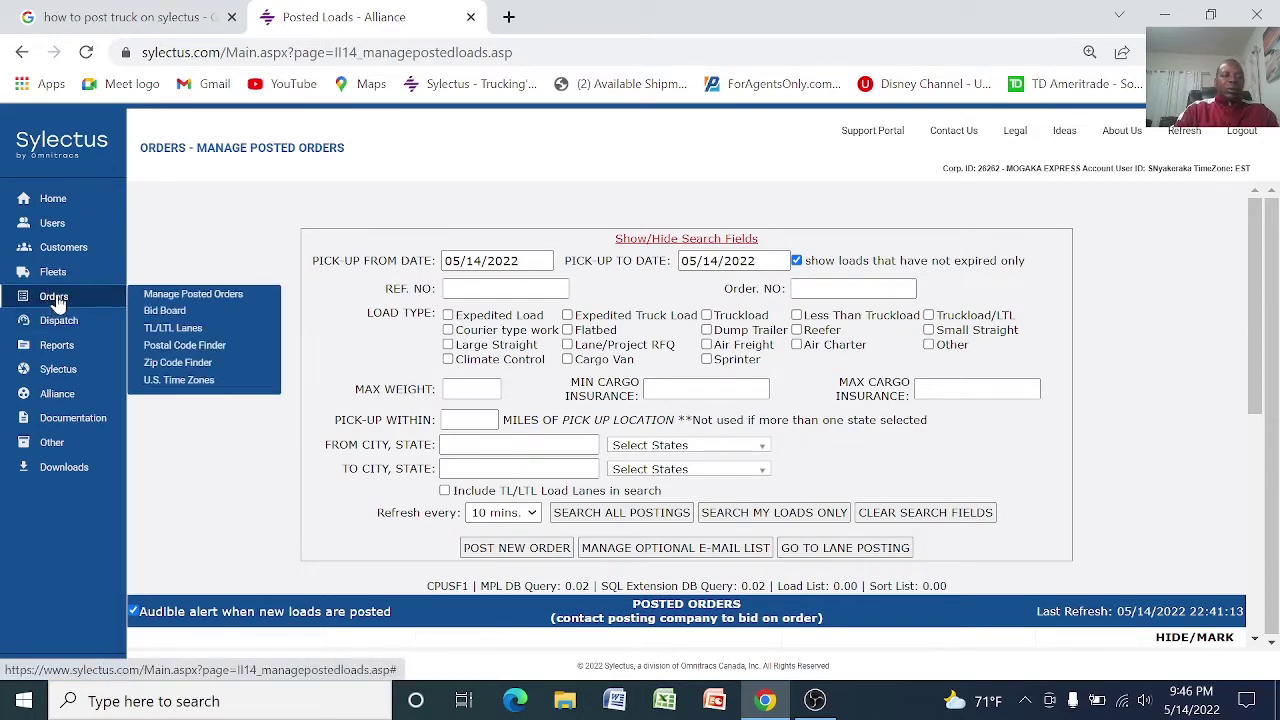
pyautogui.click(228, 299)
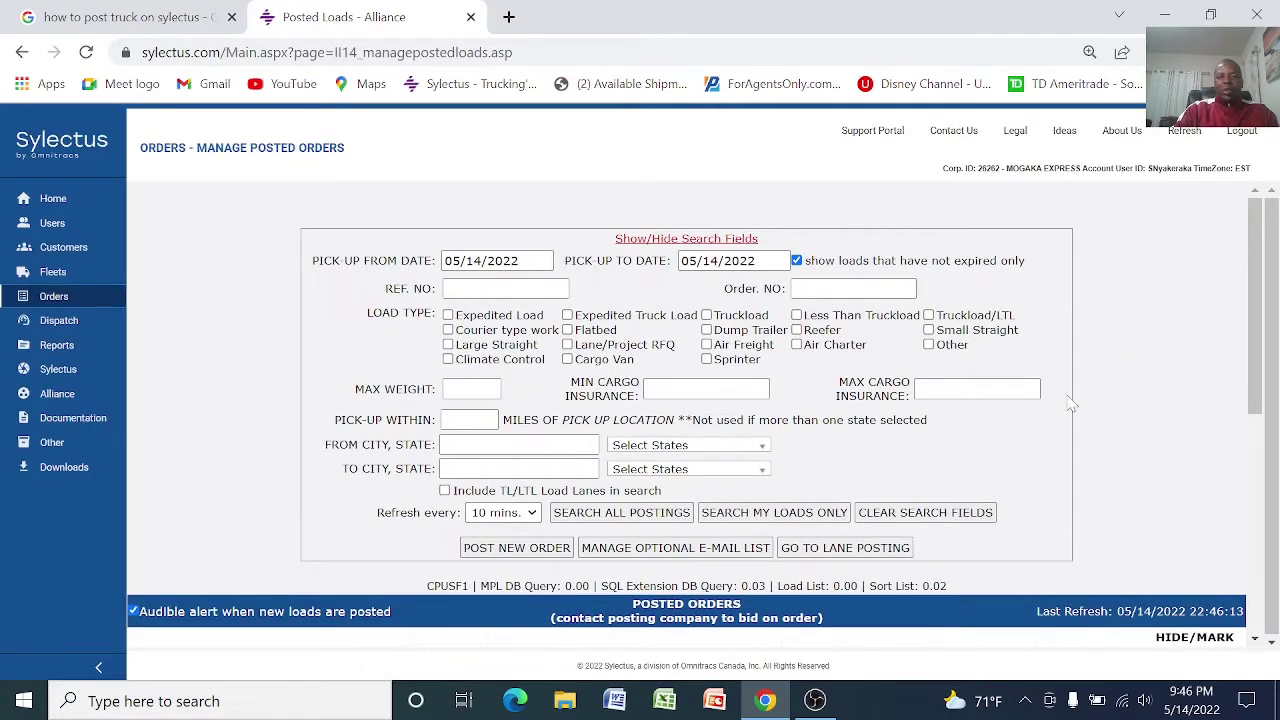
pyautogui.scroll(-1, 1258, 363)
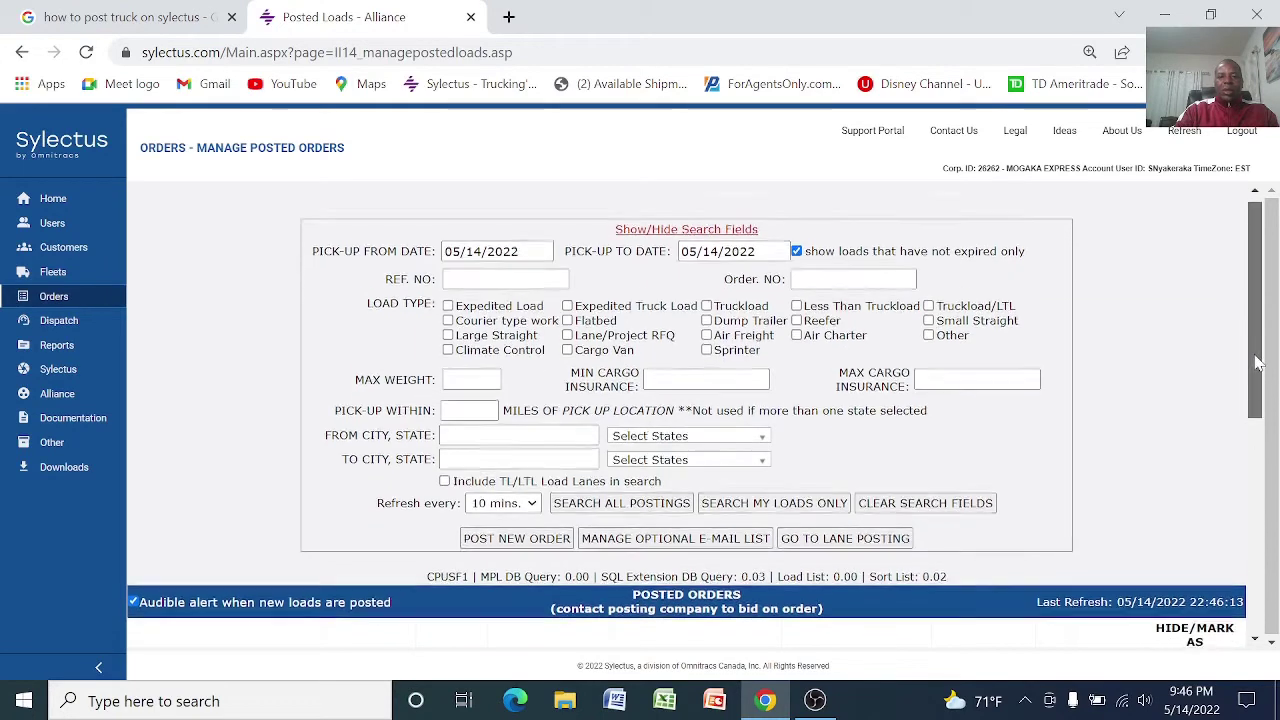
pyautogui.scroll(-1, 1258, 363)
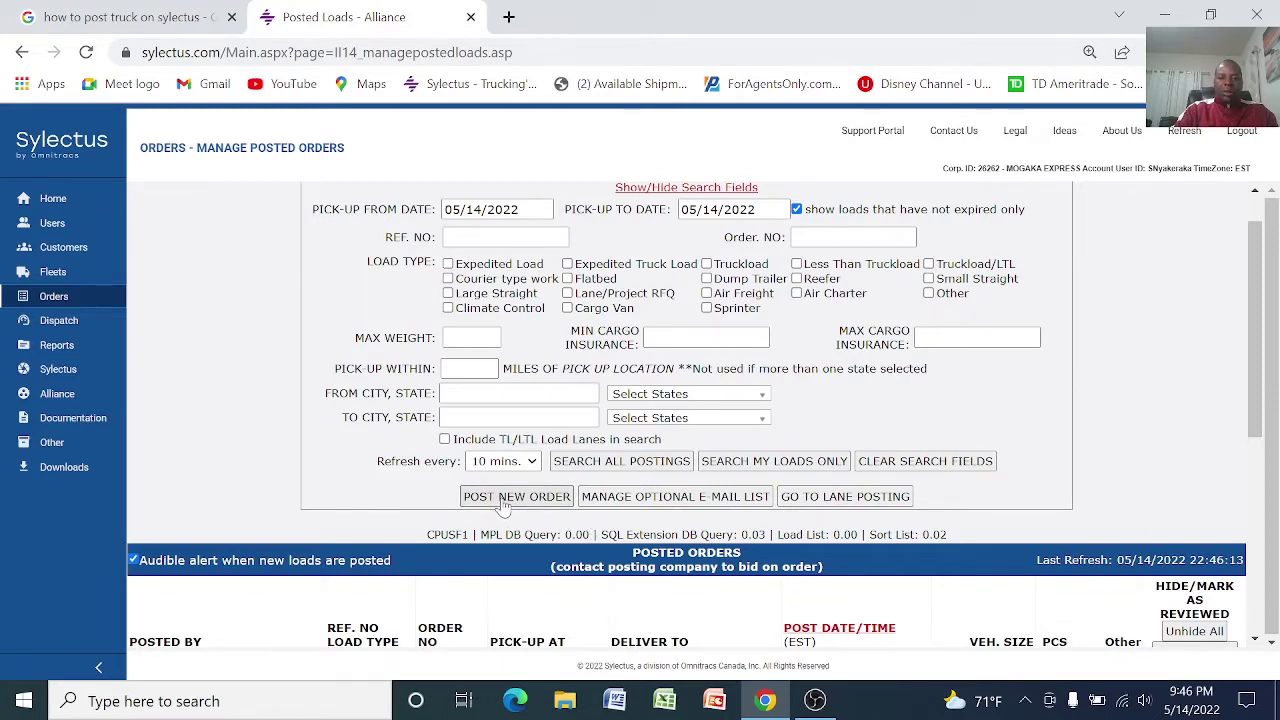
pyautogui.click(505, 500)
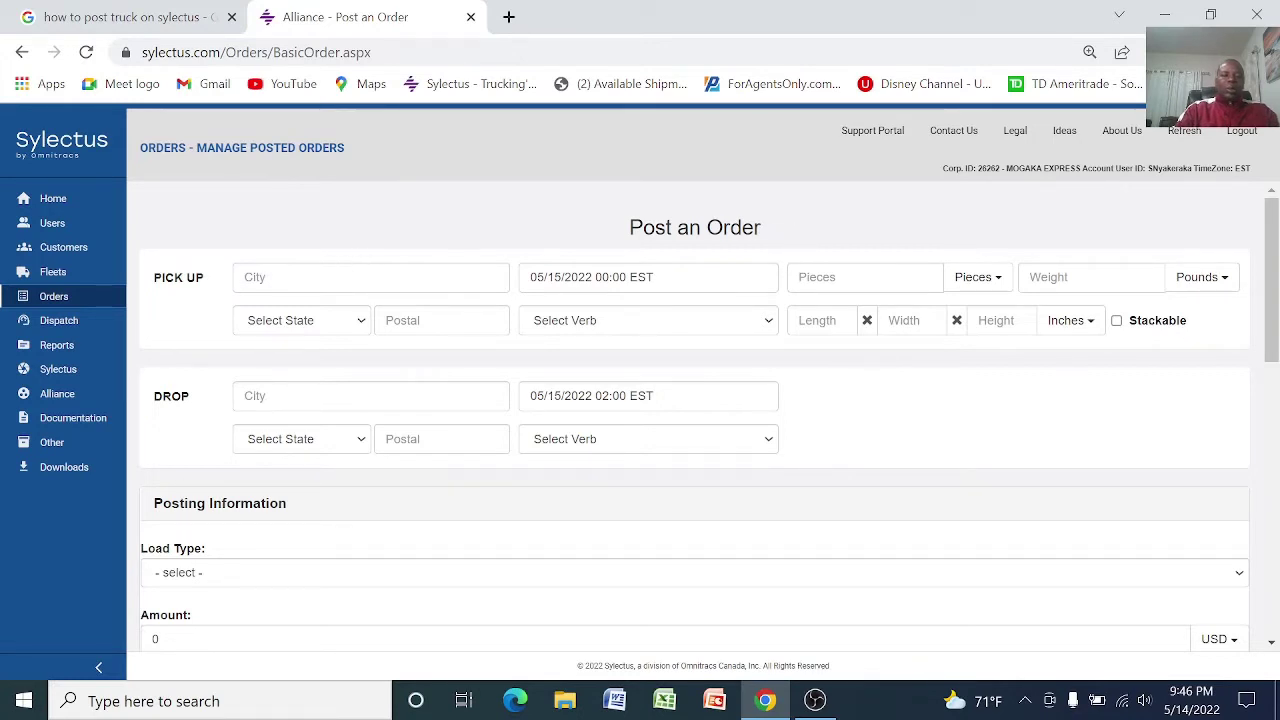
# - Enter the pick-up location as Chicago, IL - Illinois, with postal code 60628
pyautogui.click(300, 277)
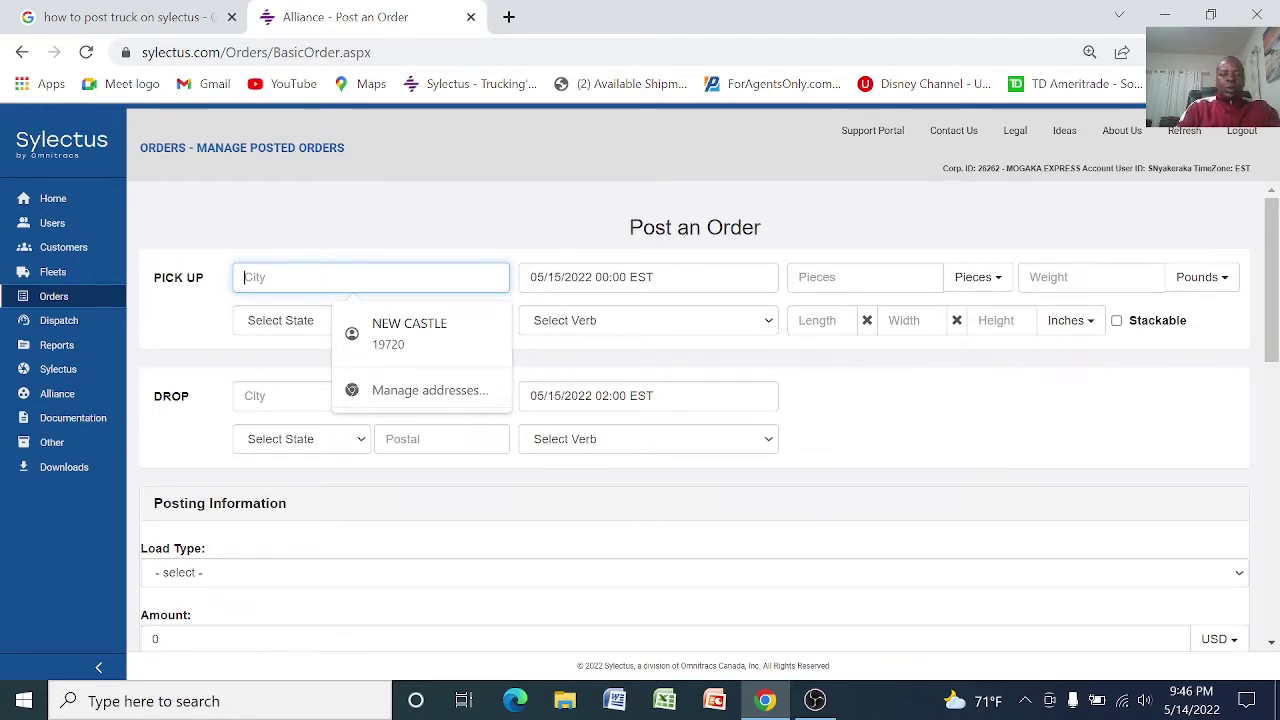
pyautogui.write('Chicago')
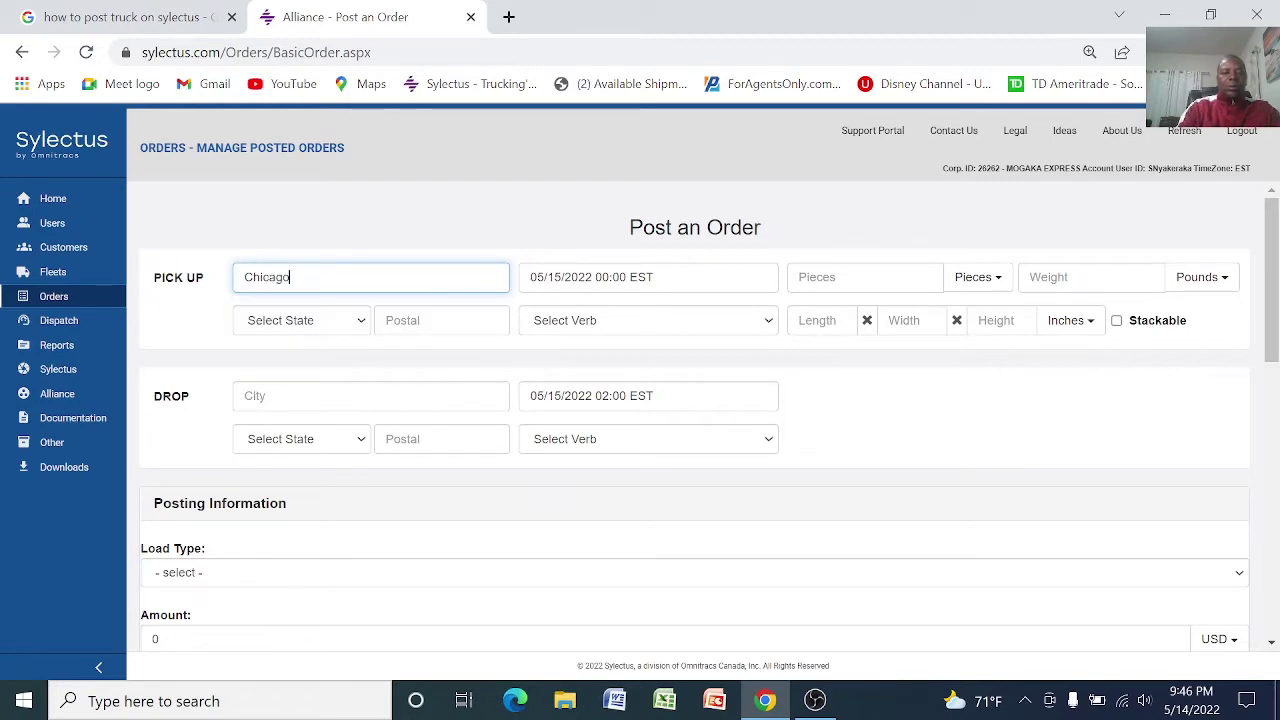
pyautogui.click(528, 224)
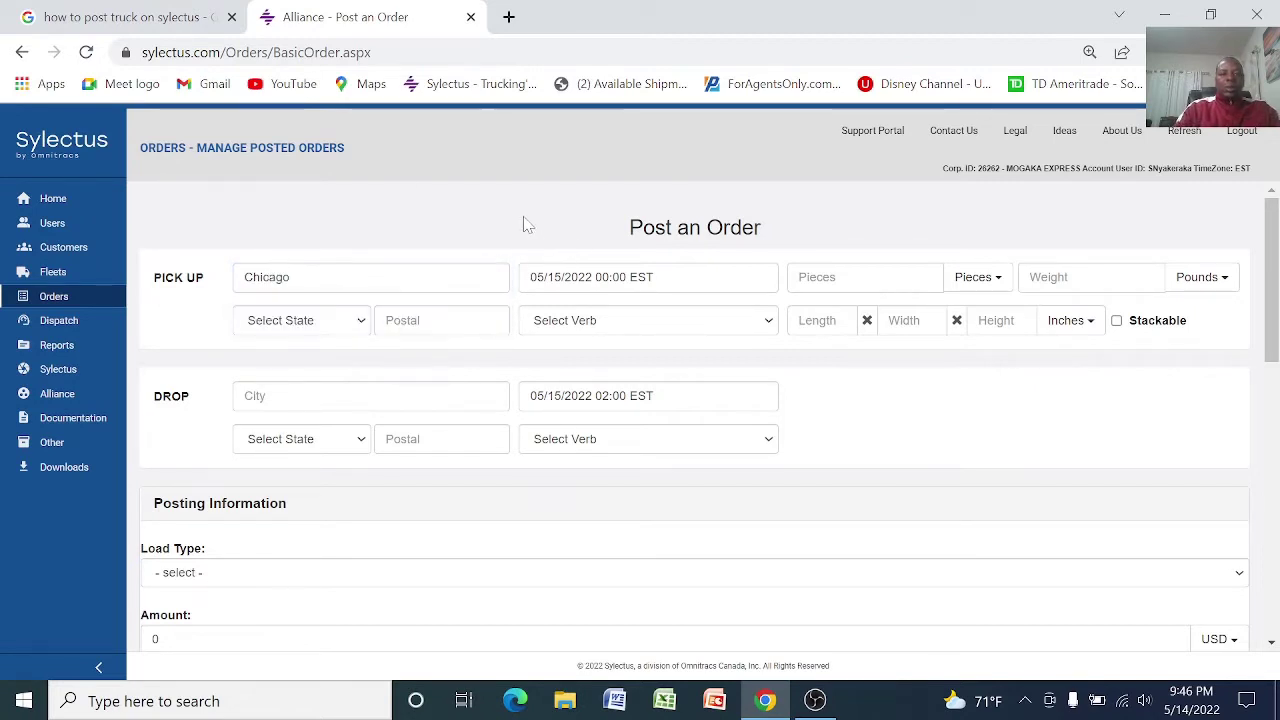
pyautogui.click(362, 323)
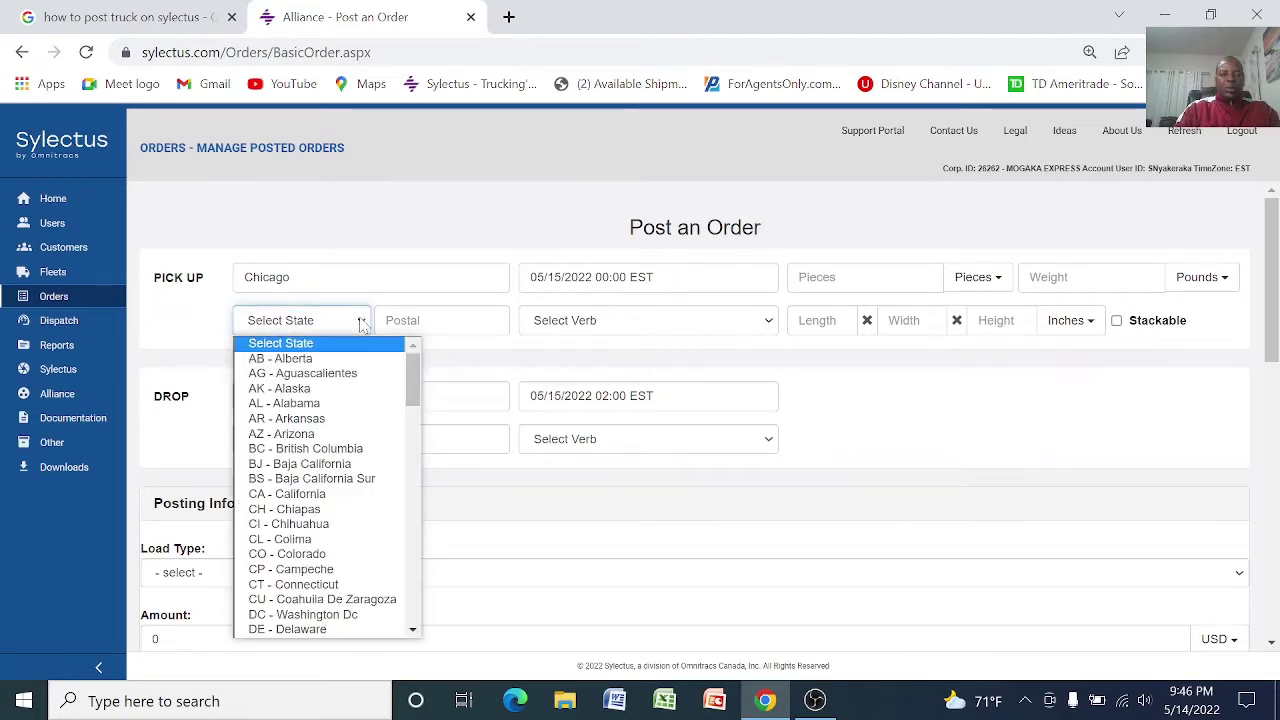
pyautogui.moveTo(415, 388); pyautogui.dragTo(380, 456)
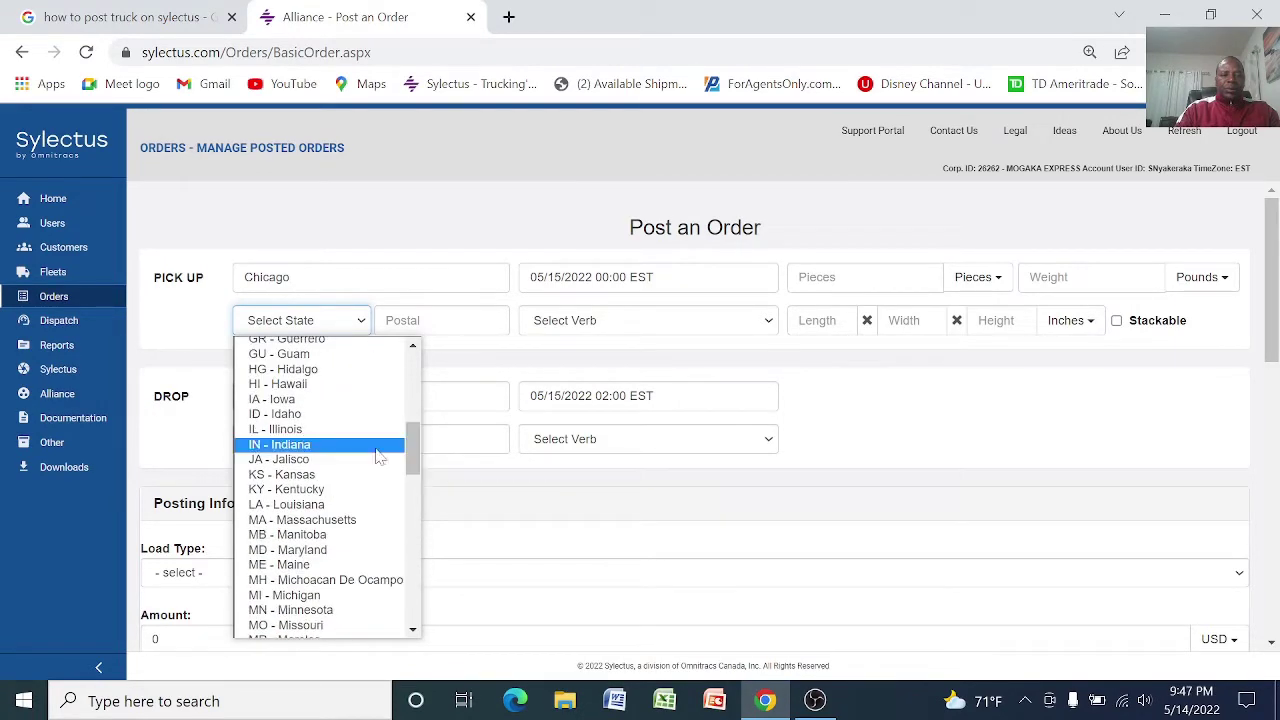
pyautogui.click(264, 429)
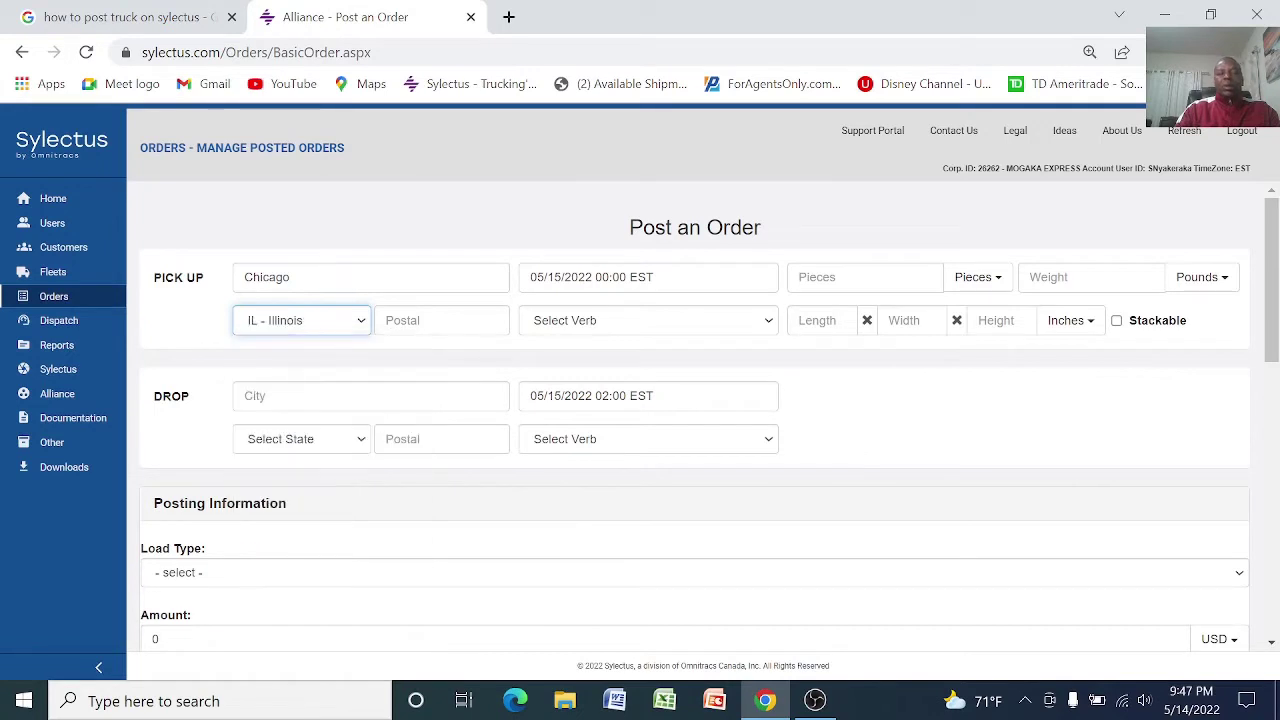
pyautogui.click(440, 320)
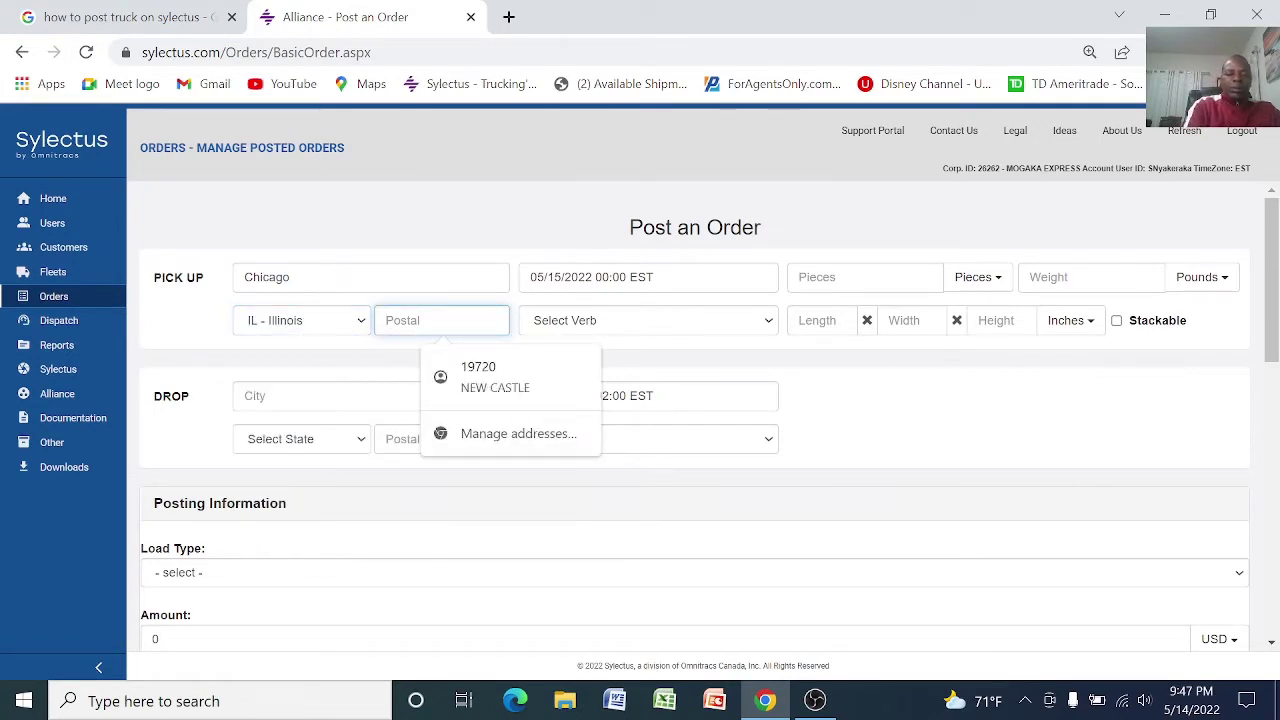
pyautogui.write('60')
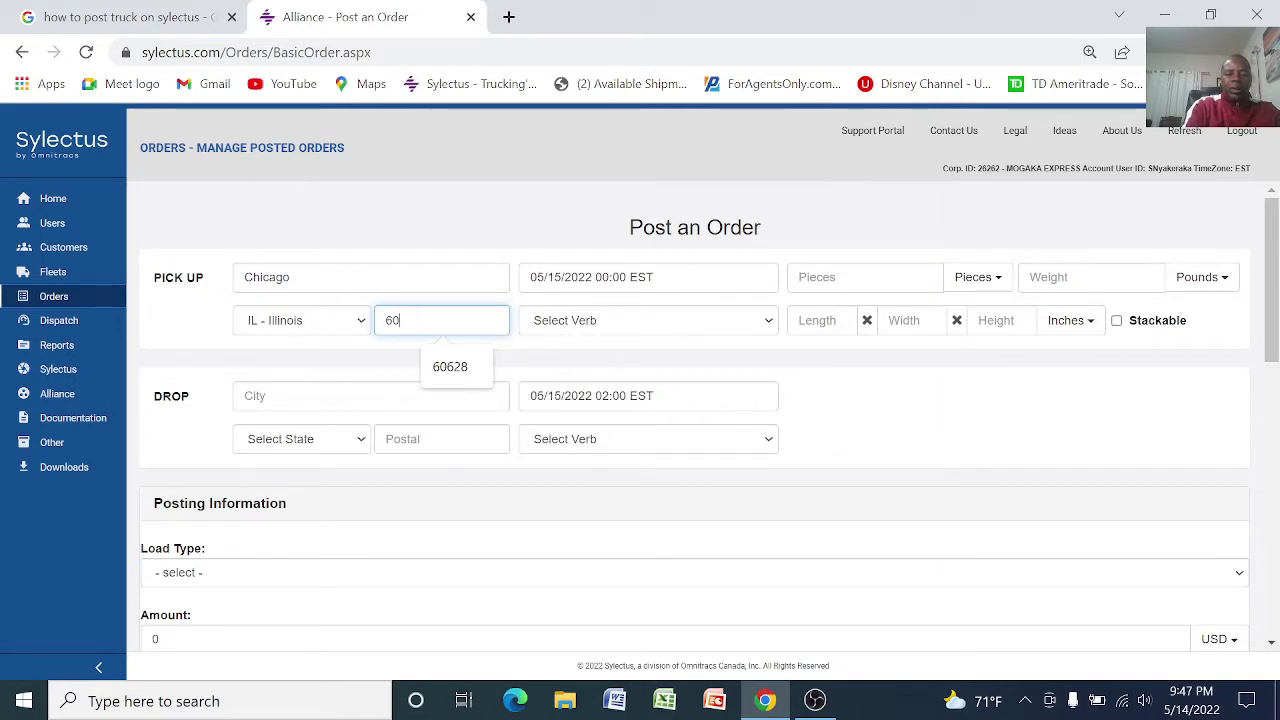
pyautogui.write('6')
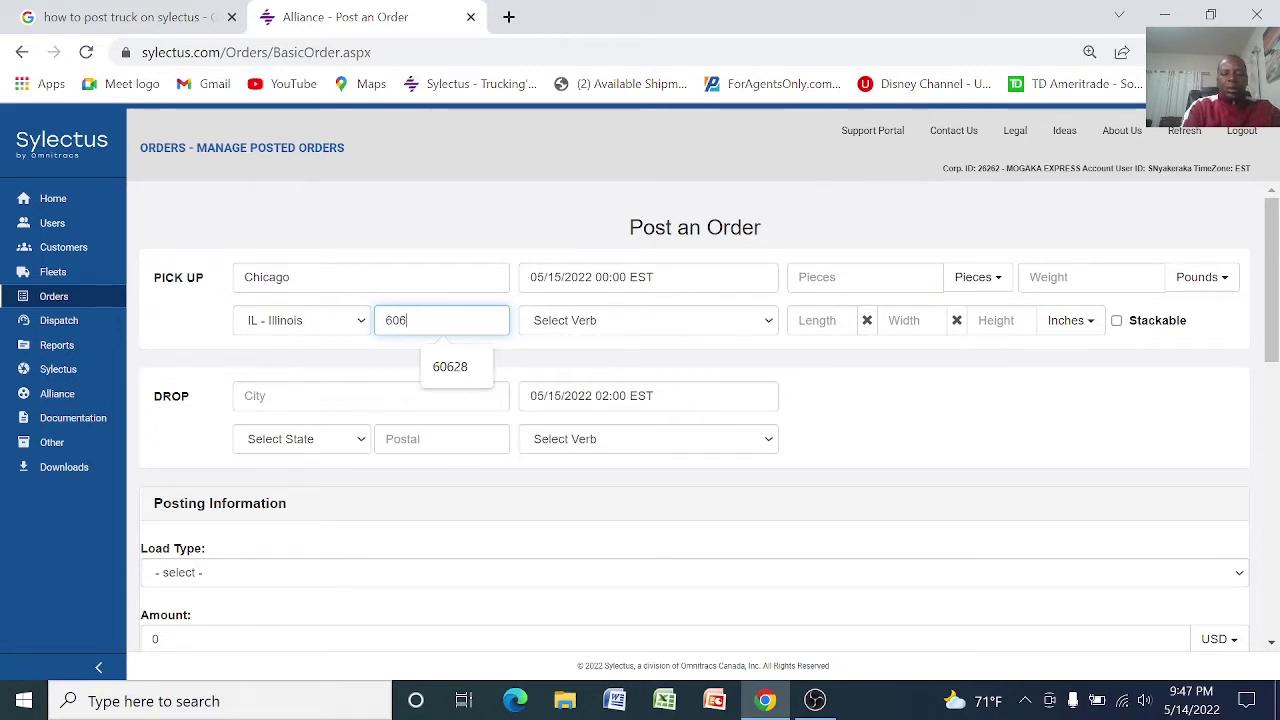
pyautogui.write('28')
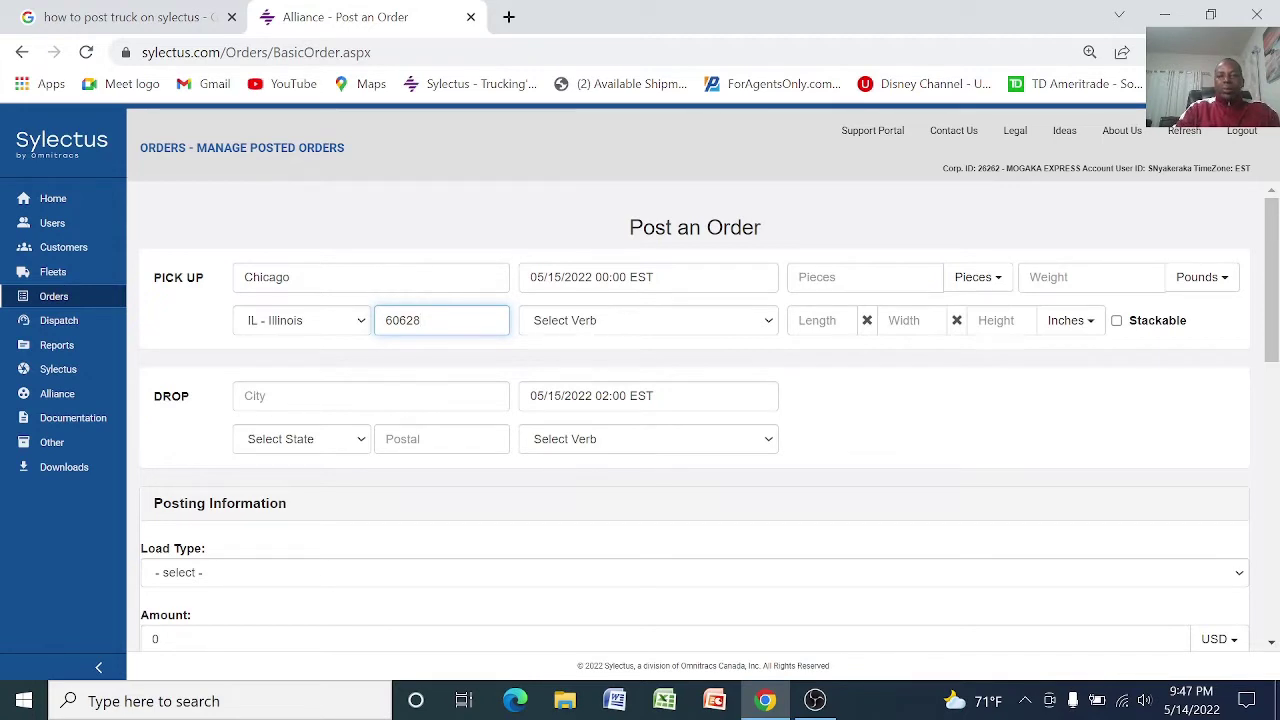
# - Set the pick-up date and time to 05/16/2022 10:00 EST and its verb to Deliver Direct
pyautogui.click(650, 277)
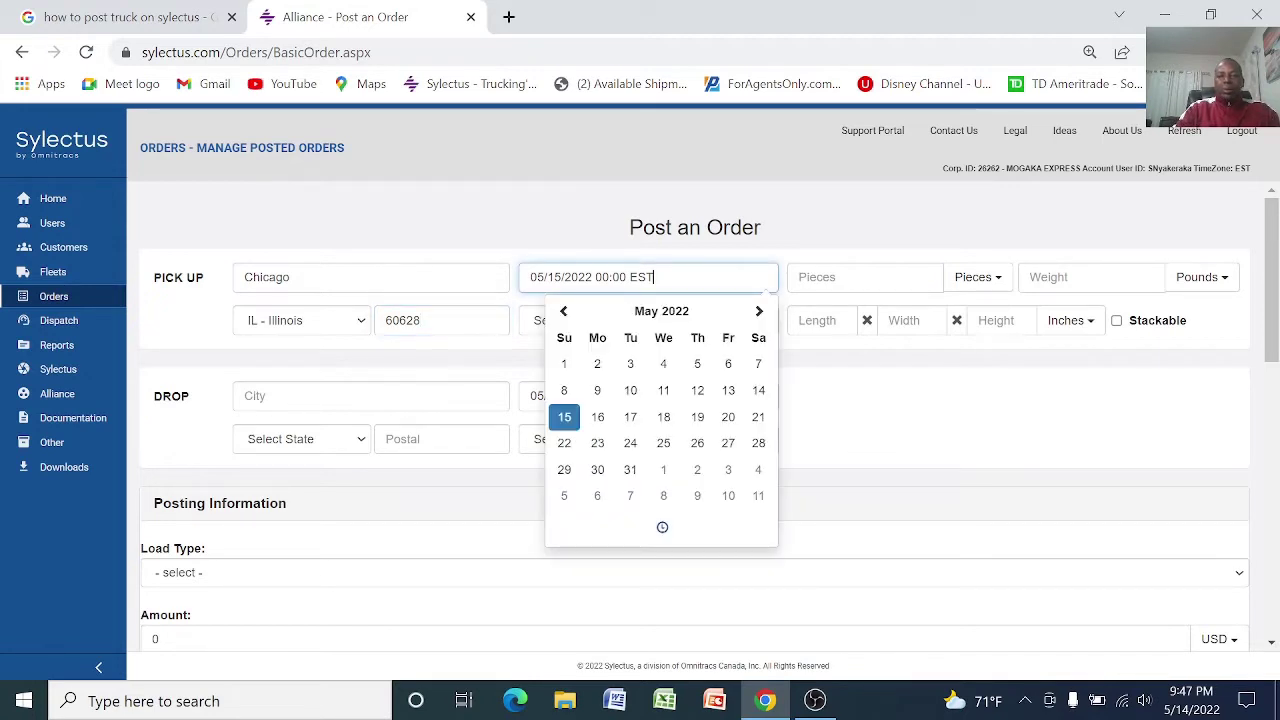
pyautogui.click(598, 418)
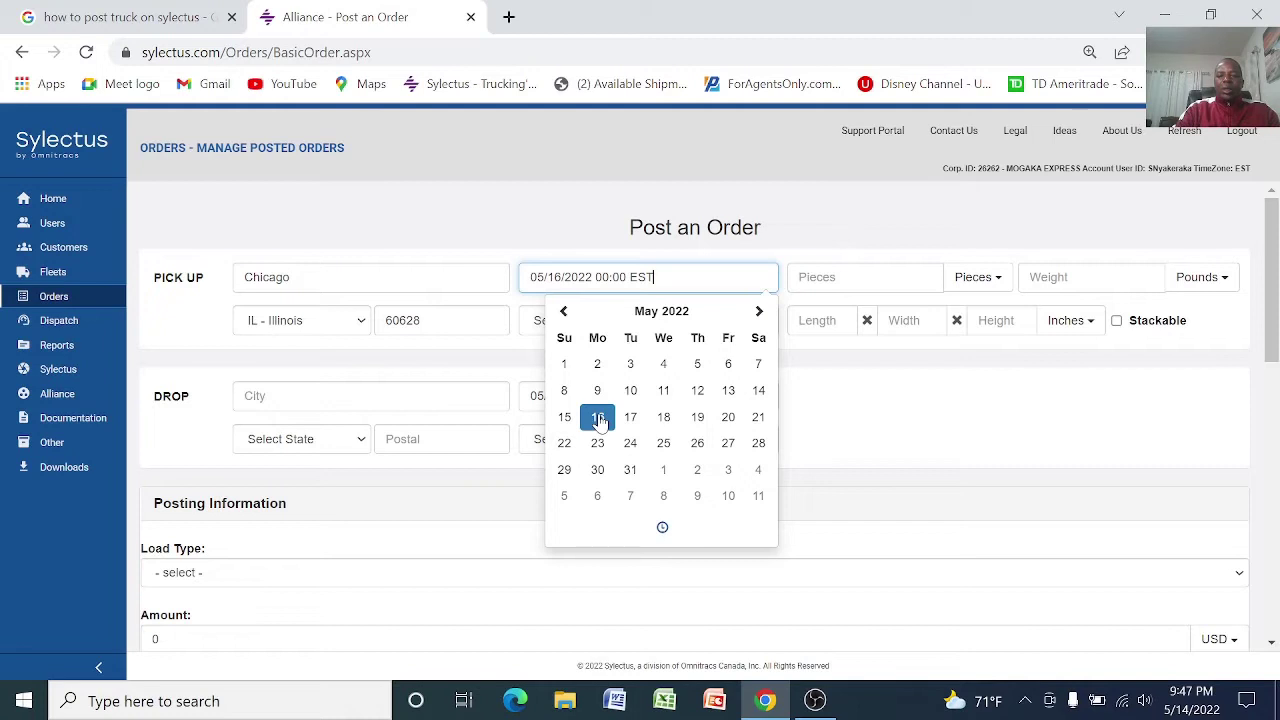
pyautogui.click(860, 415)
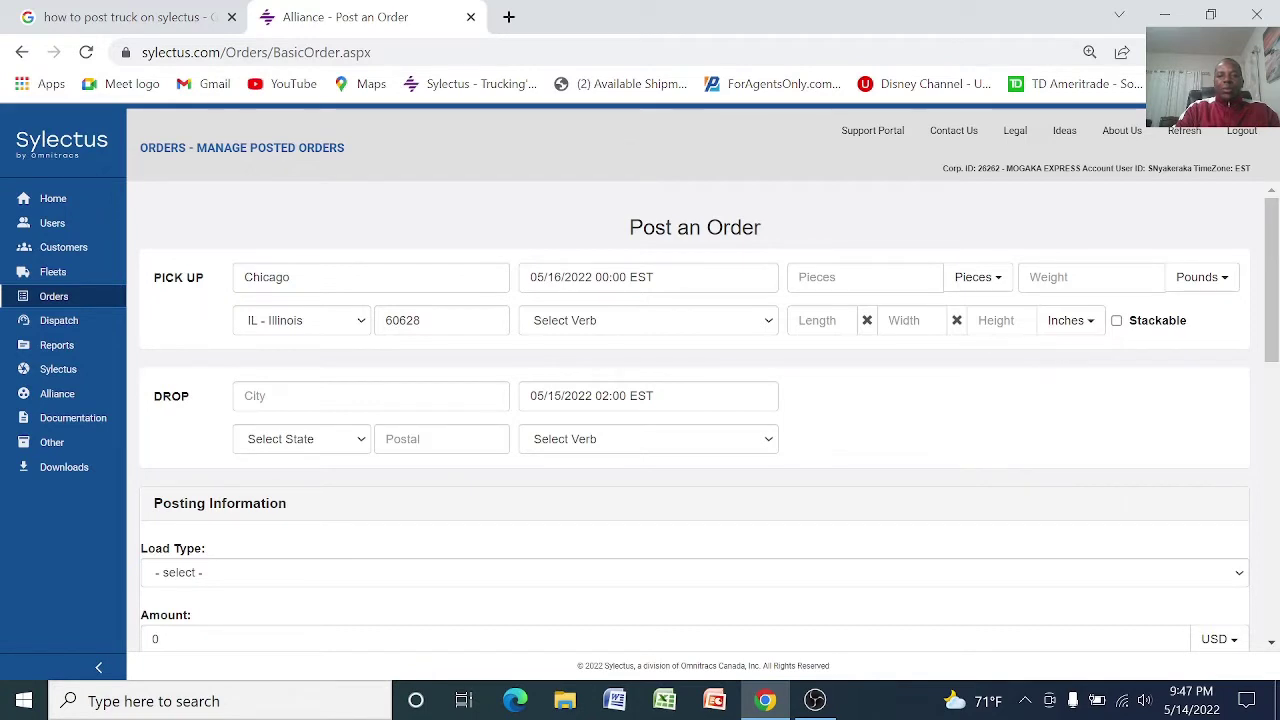
pyautogui.click(607, 277)
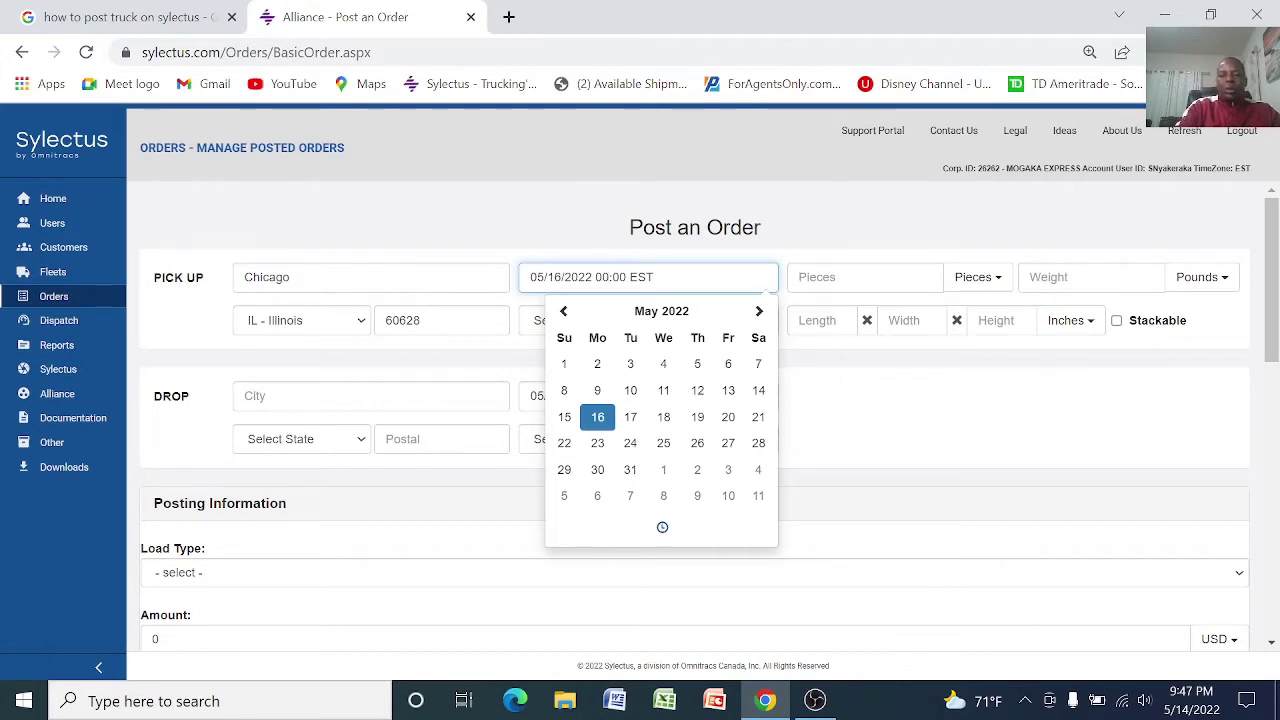
pyautogui.press('BackSpace')
pyautogui.press('BackSpace')
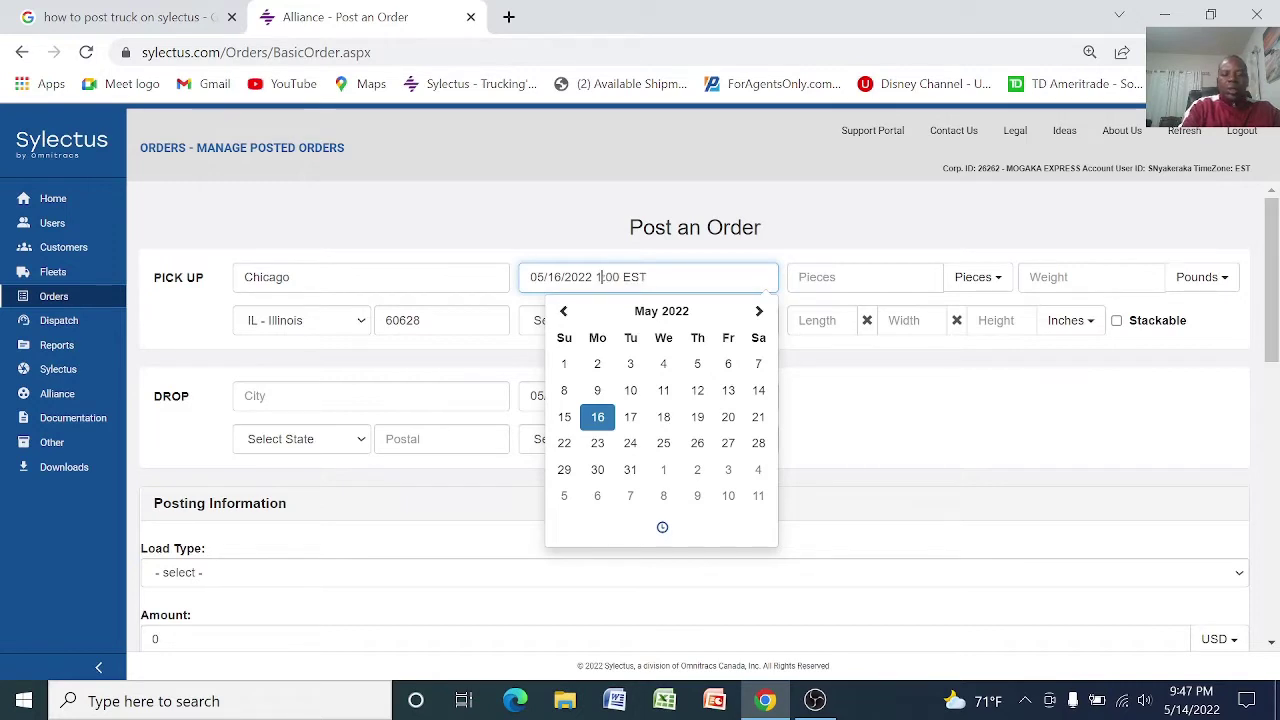
pyautogui.write('0')
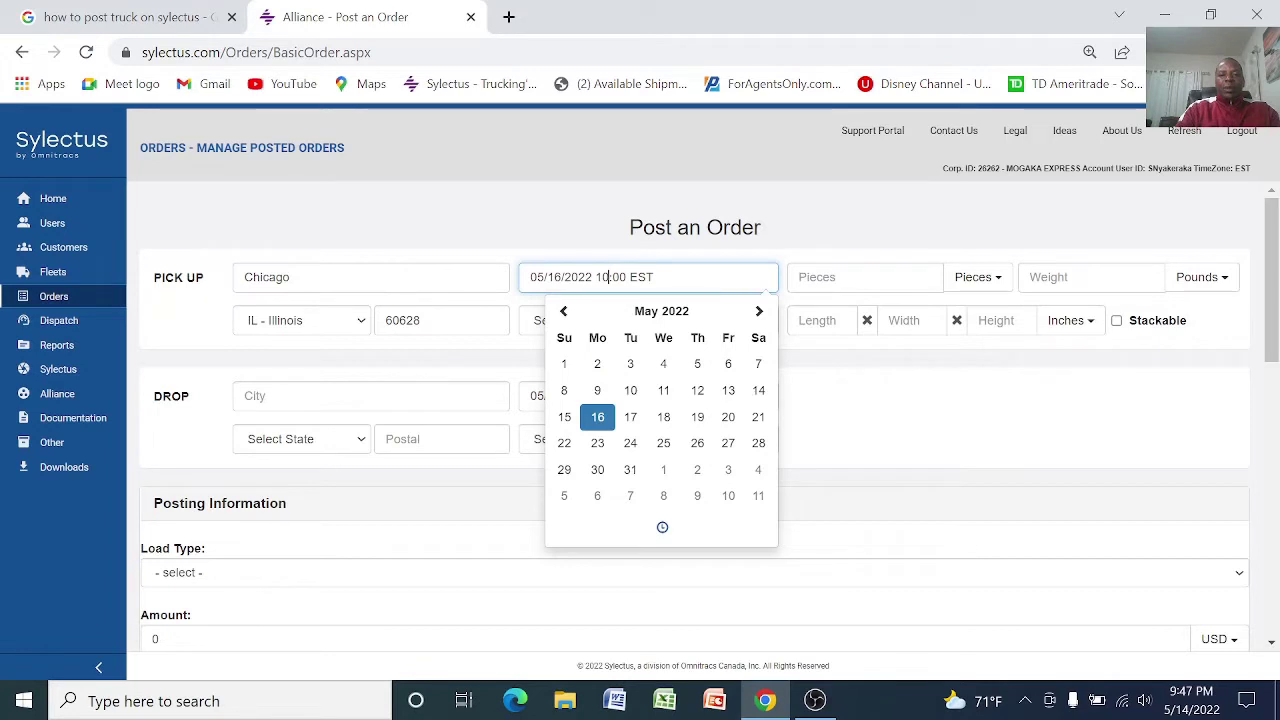
pyautogui.click(875, 414)
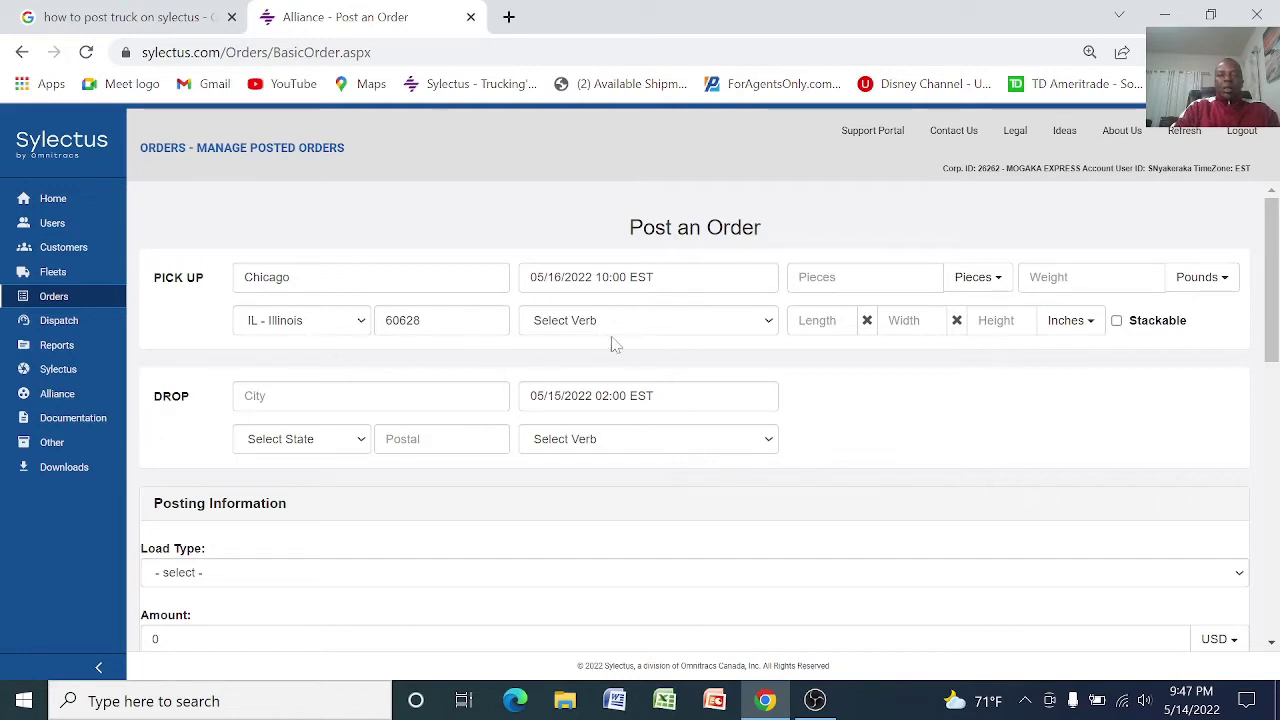
pyautogui.click(770, 327)
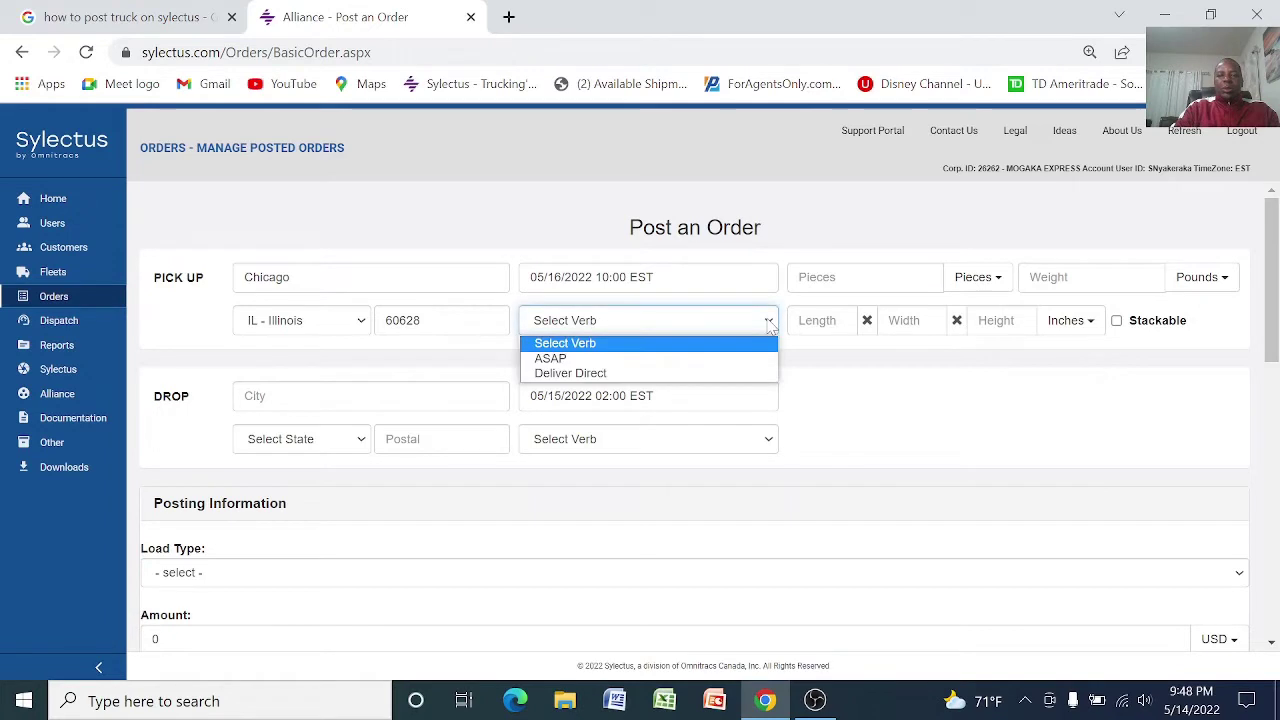
pyautogui.click(584, 375)
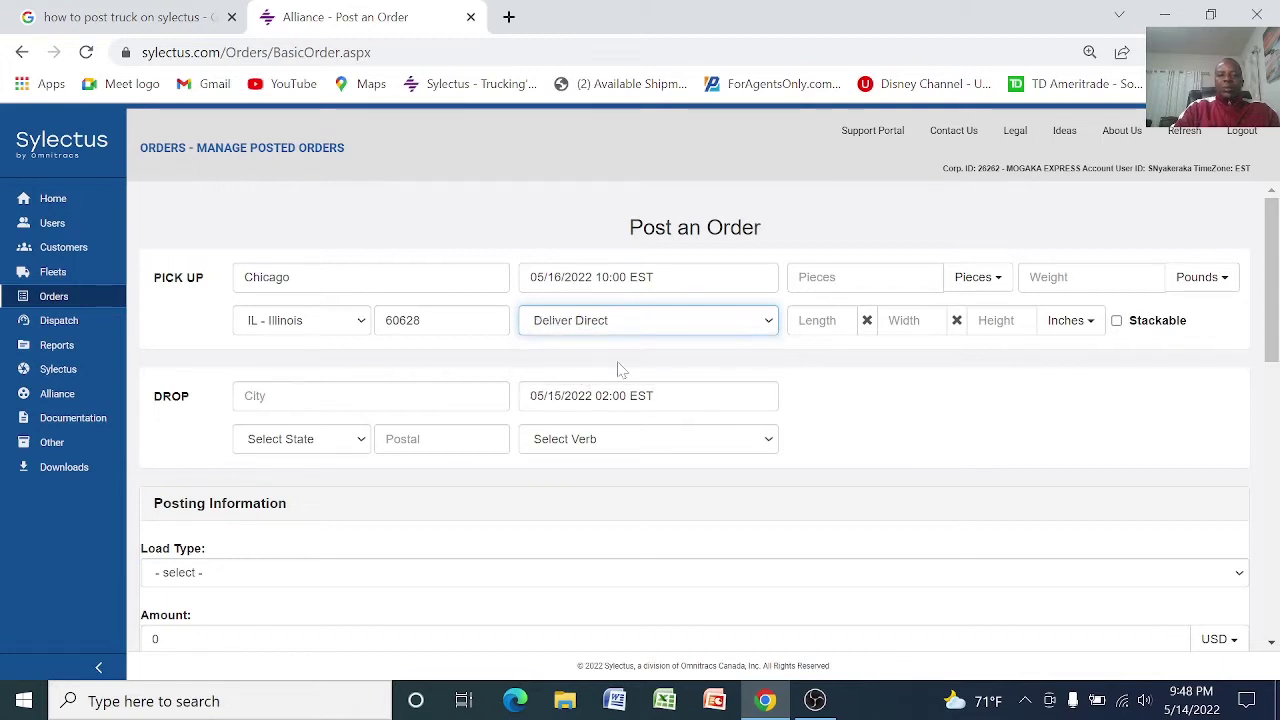
# - Set the pick-up load to 2 pieces with a weight of 7500 pounds
pyautogui.click(845, 277)
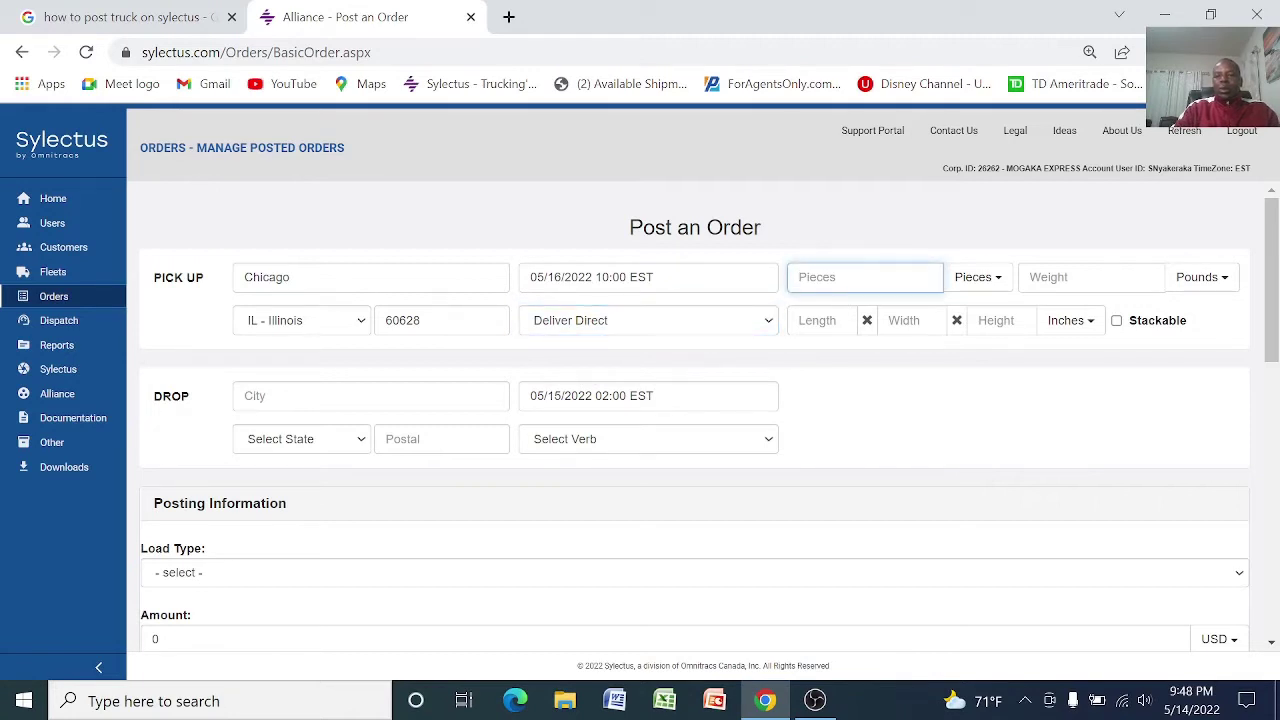
pyautogui.write('2')
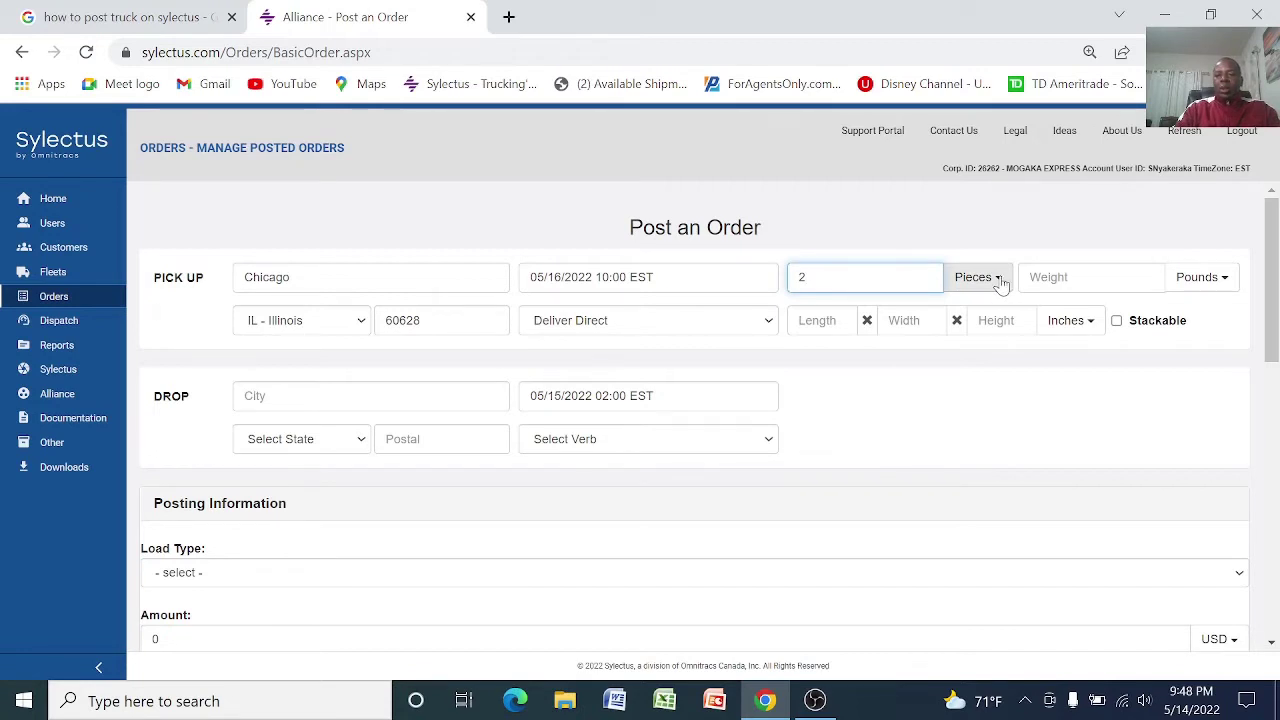
pyautogui.click(1090, 277)
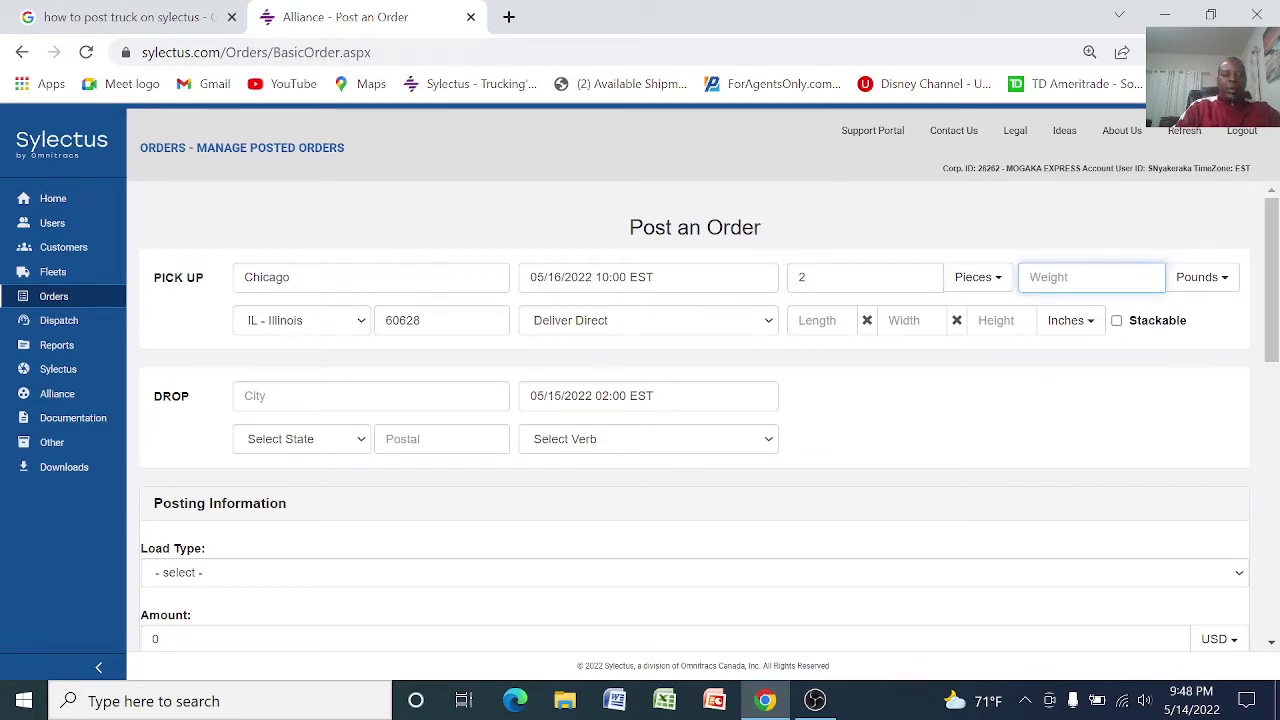
pyautogui.write('7')
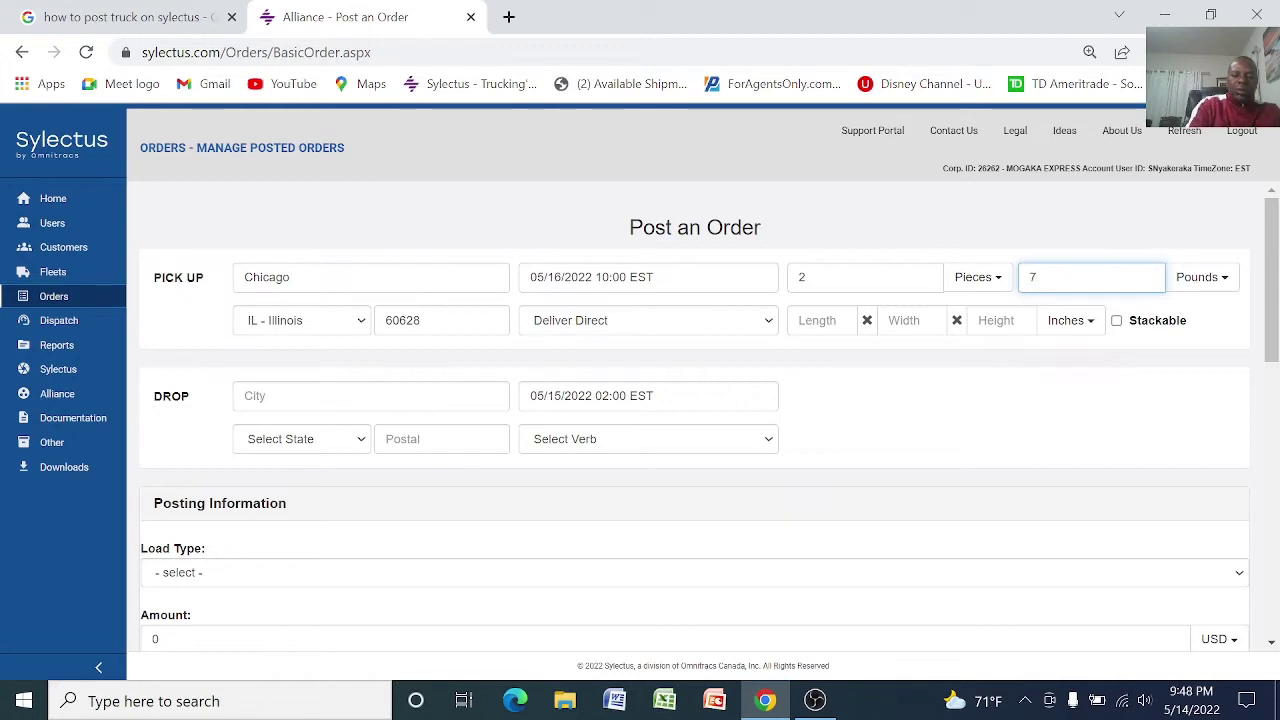
pyautogui.write('500')
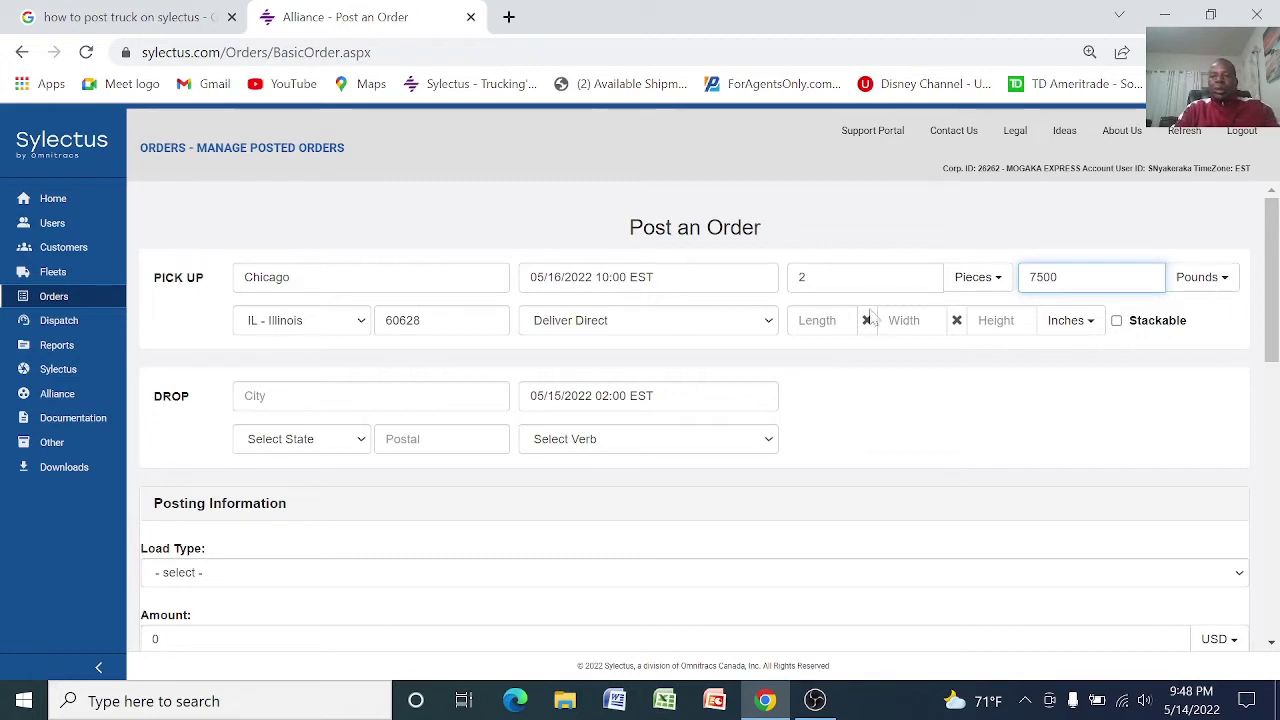
# - Set the pick-up load dimensions to a length of 80, width of 72 and height of 95 inches
pyautogui.click(820, 320)
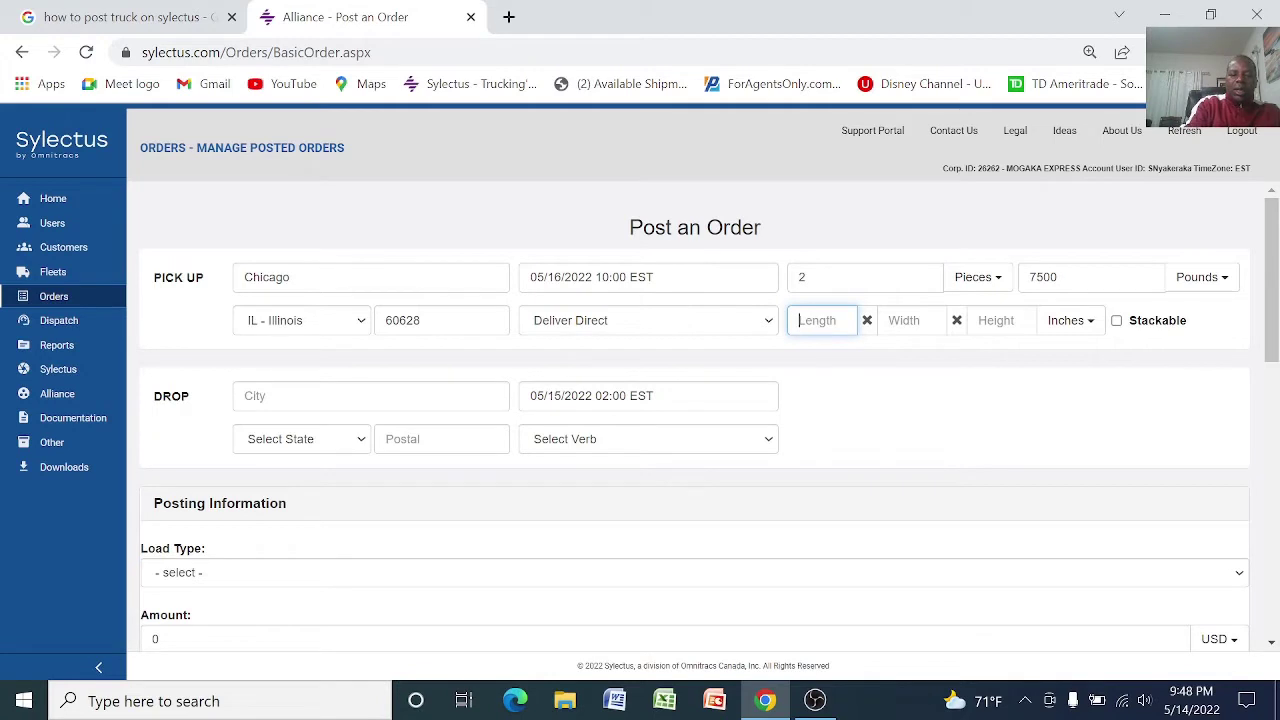
pyautogui.write('80')
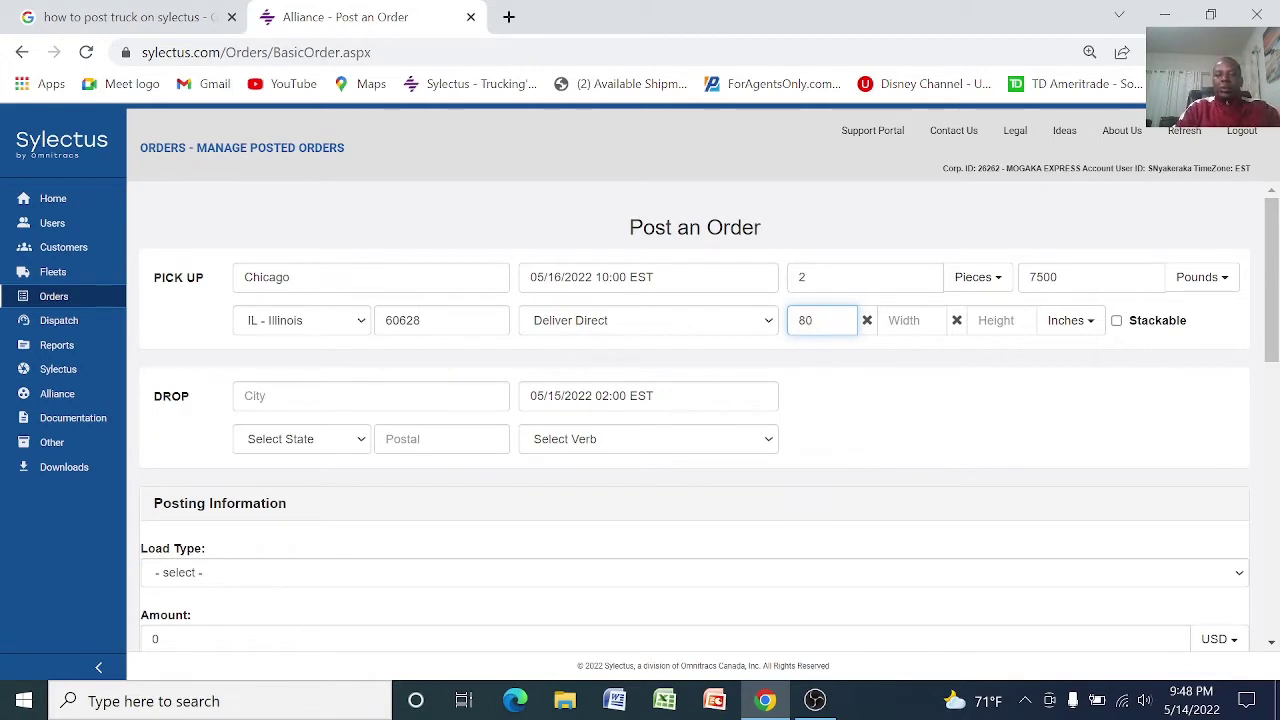
pyautogui.click(910, 320)
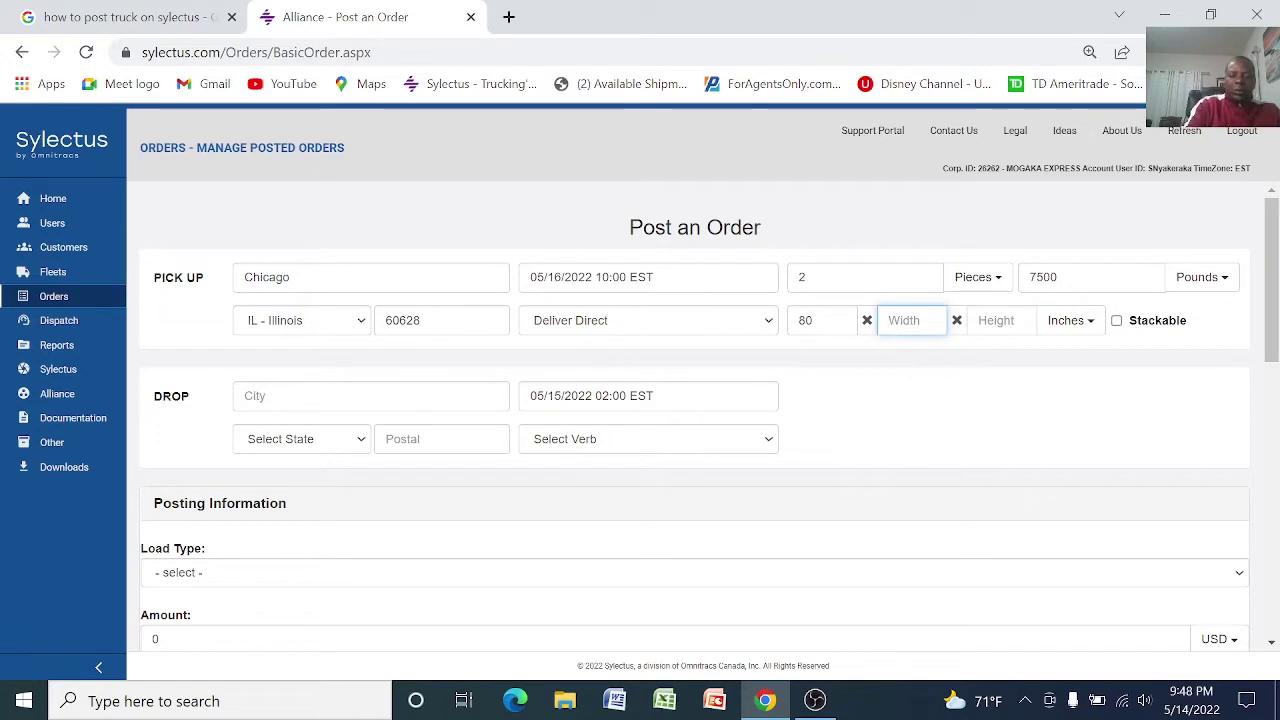
pyautogui.write('72')
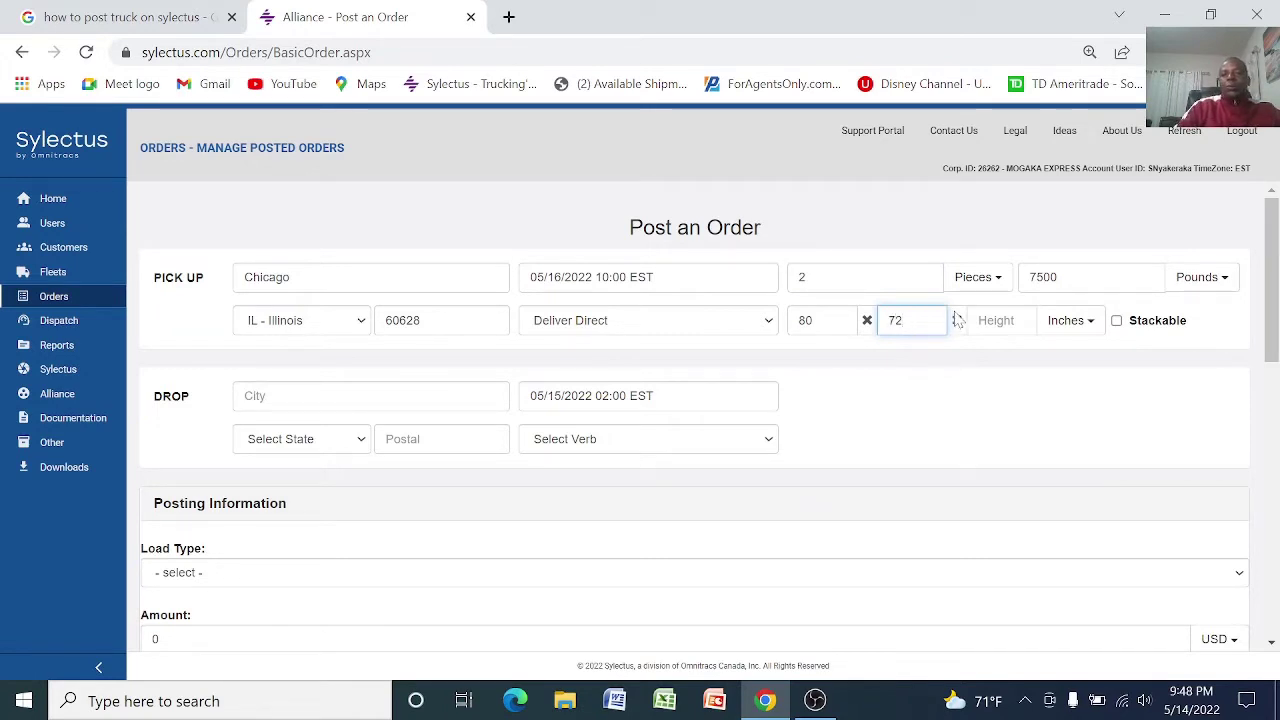
pyautogui.click(1000, 320)
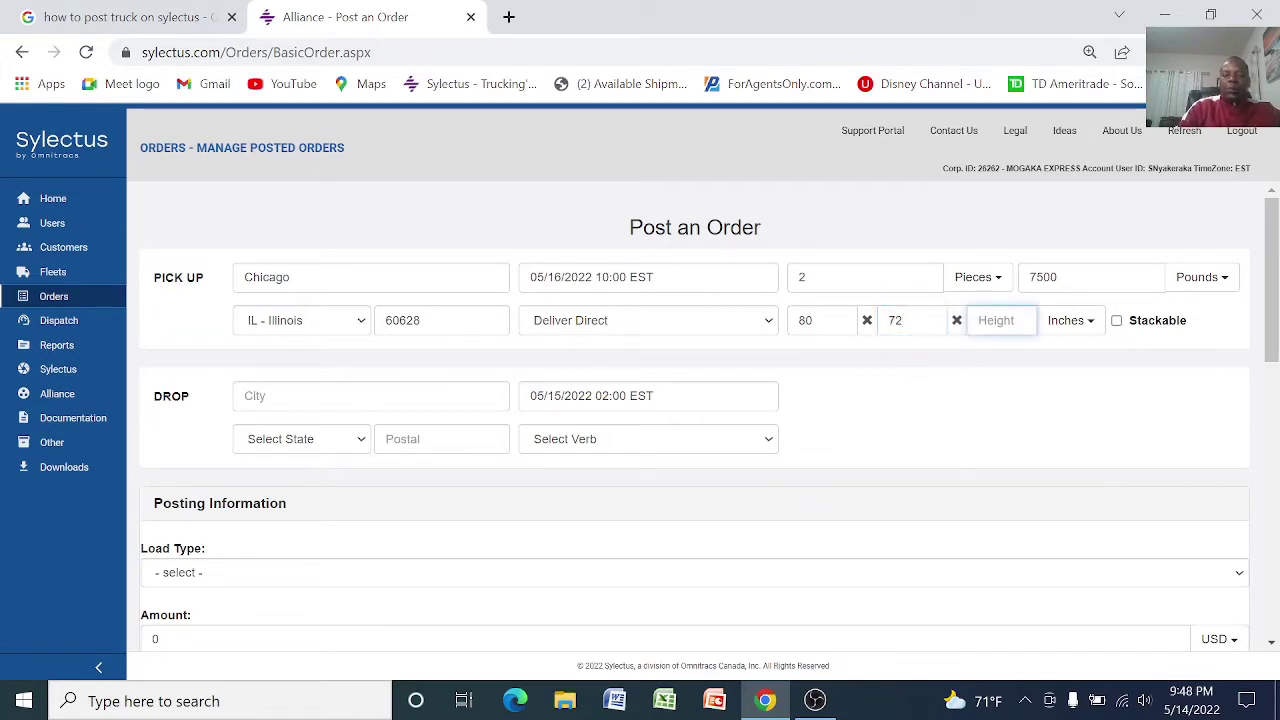
pyautogui.write('9')
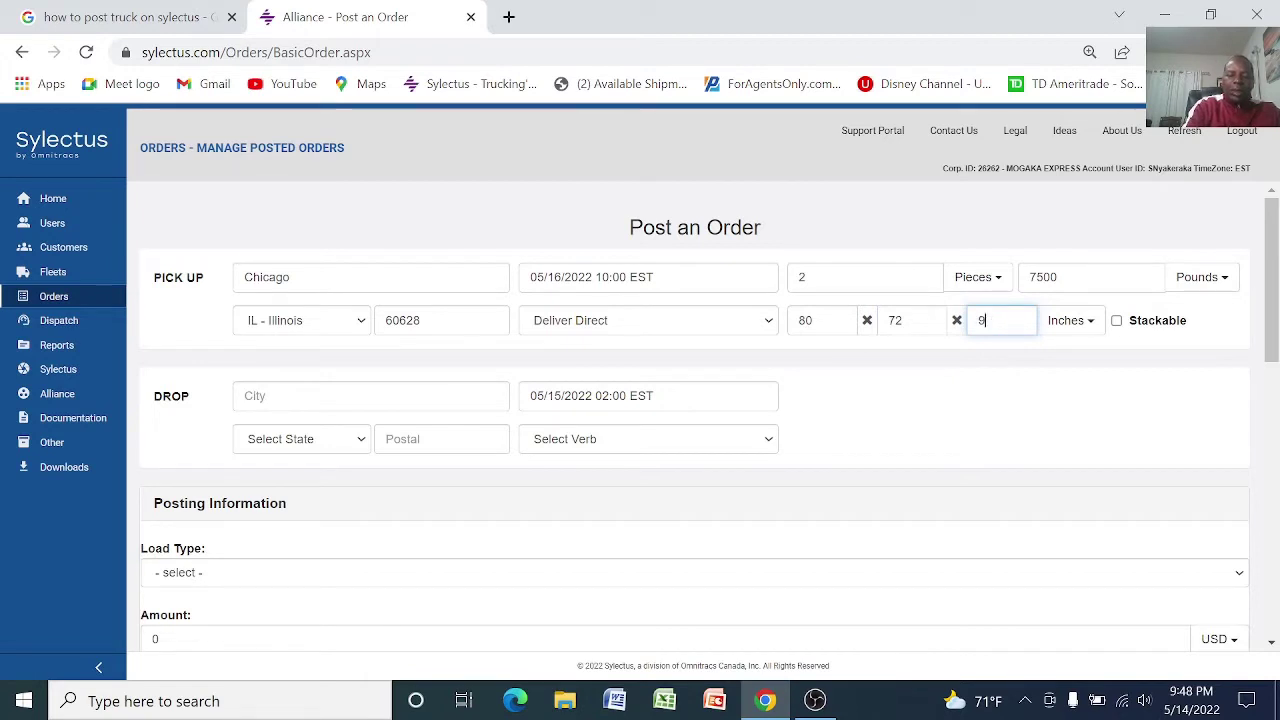
pyautogui.write('5')
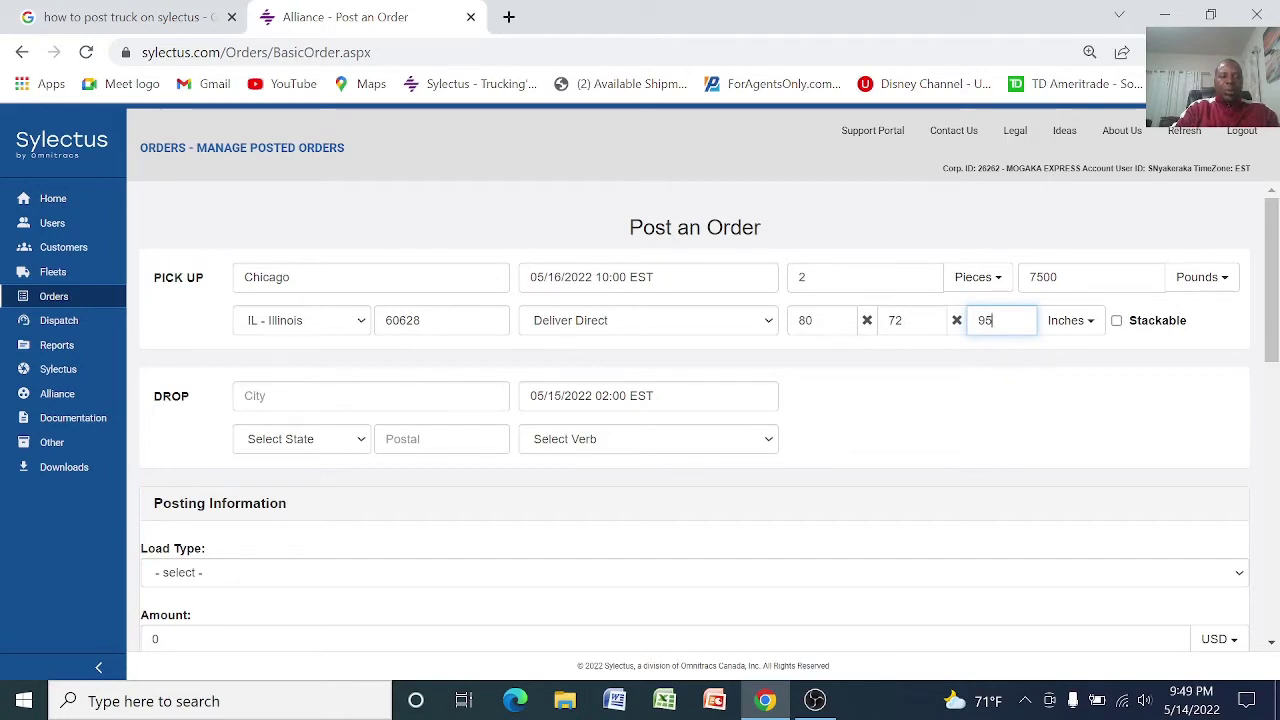
# - Enter the drop location as Louisvile with the state KY - Kentucky
pyautogui.click(370, 396)
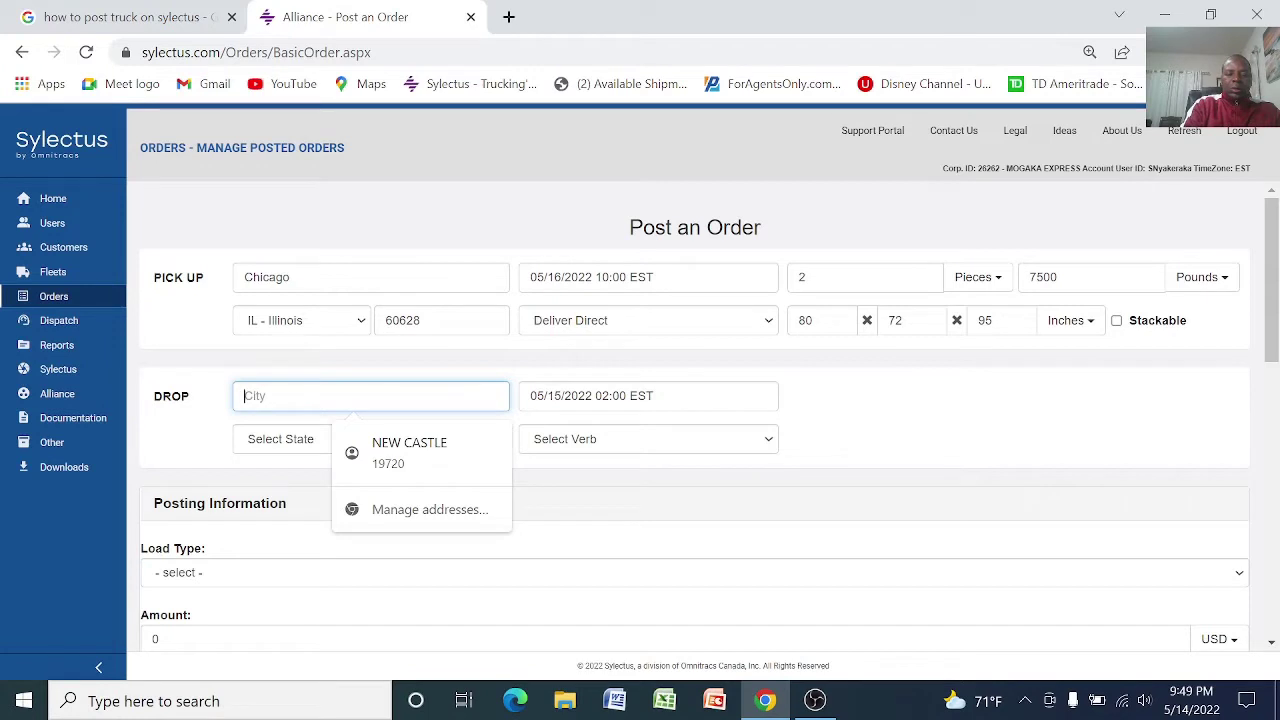
pyautogui.write('Lou')
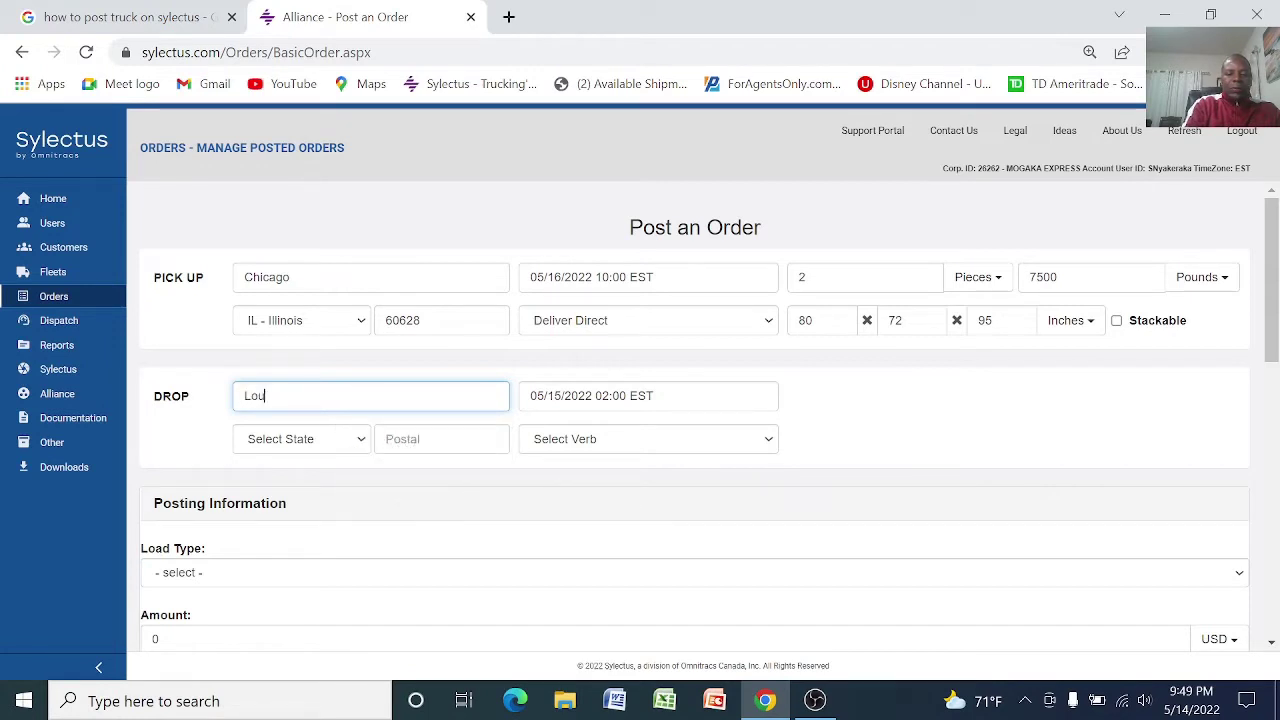
pyautogui.write('isv')
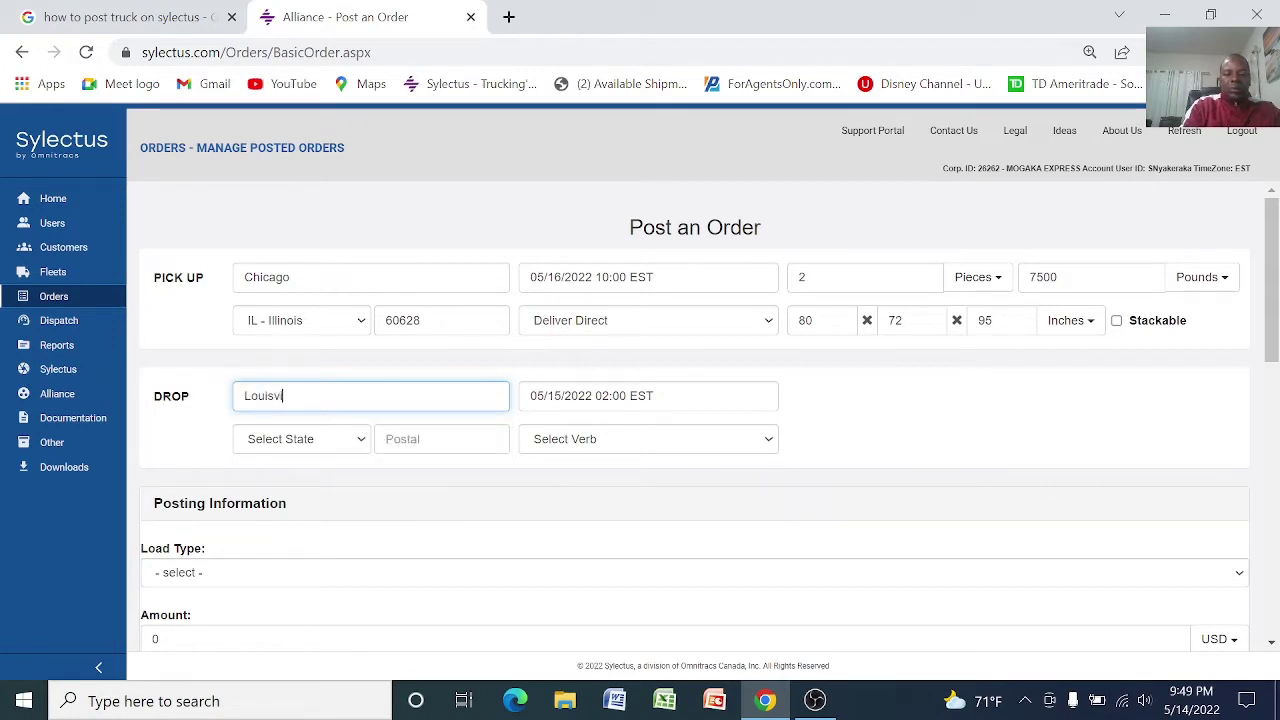
pyautogui.write('ile')
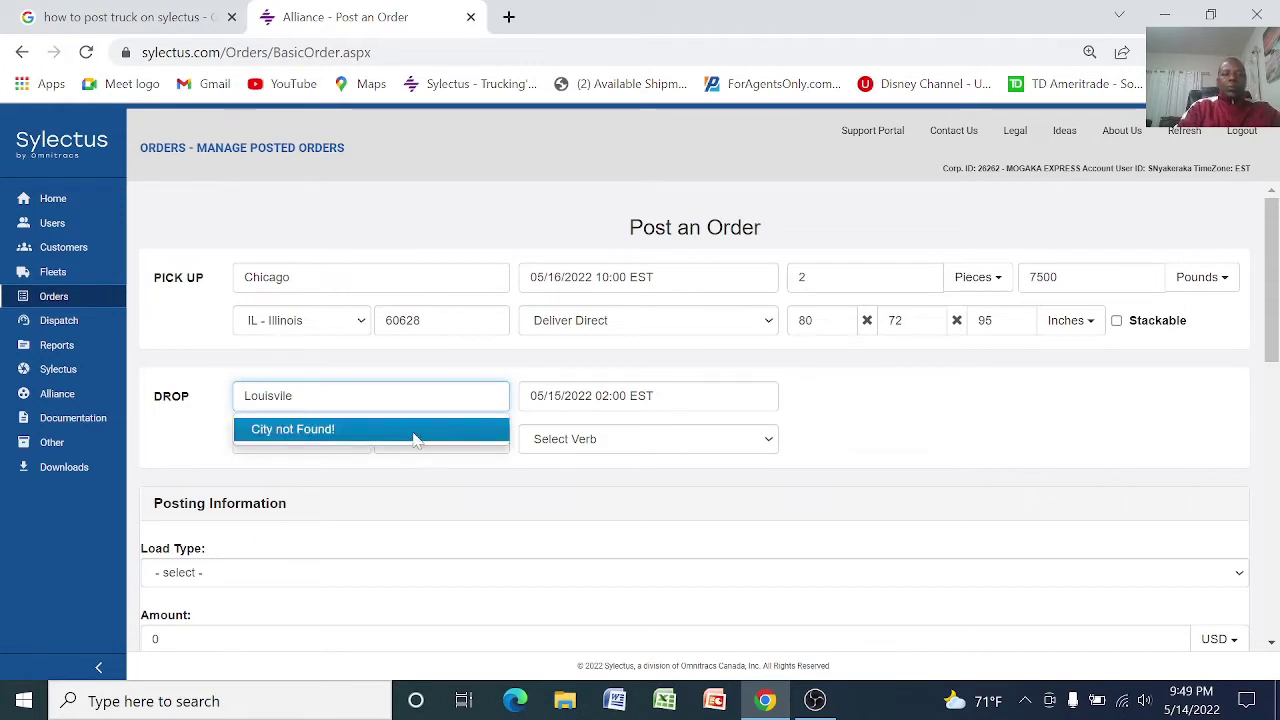
pyautogui.click(396, 494)
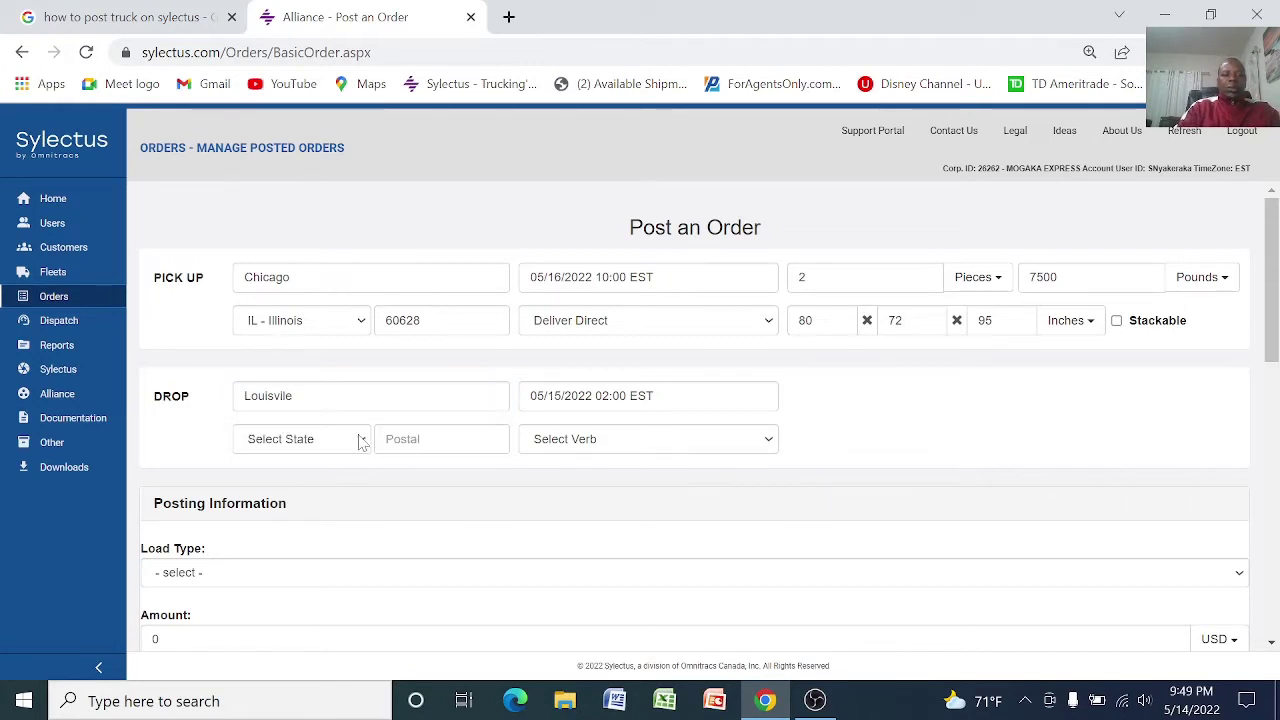
pyautogui.click(363, 441)
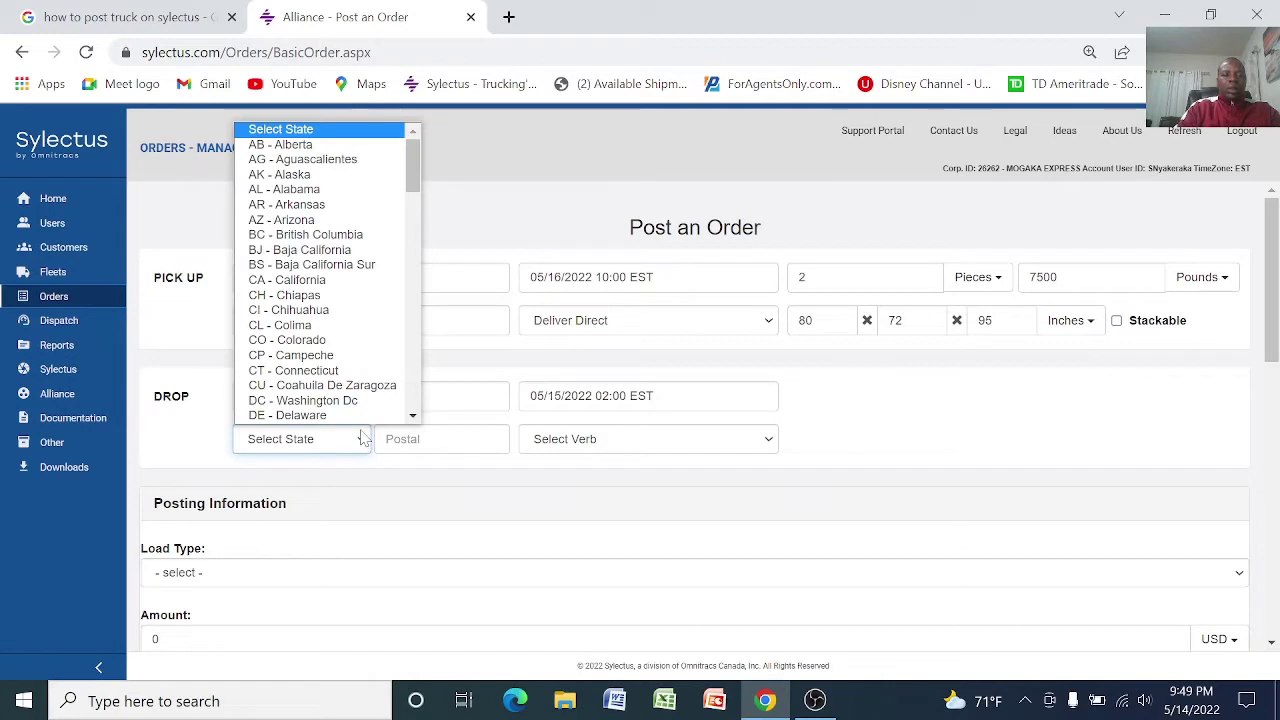
pyautogui.press('k')
pyautogui.press('y')
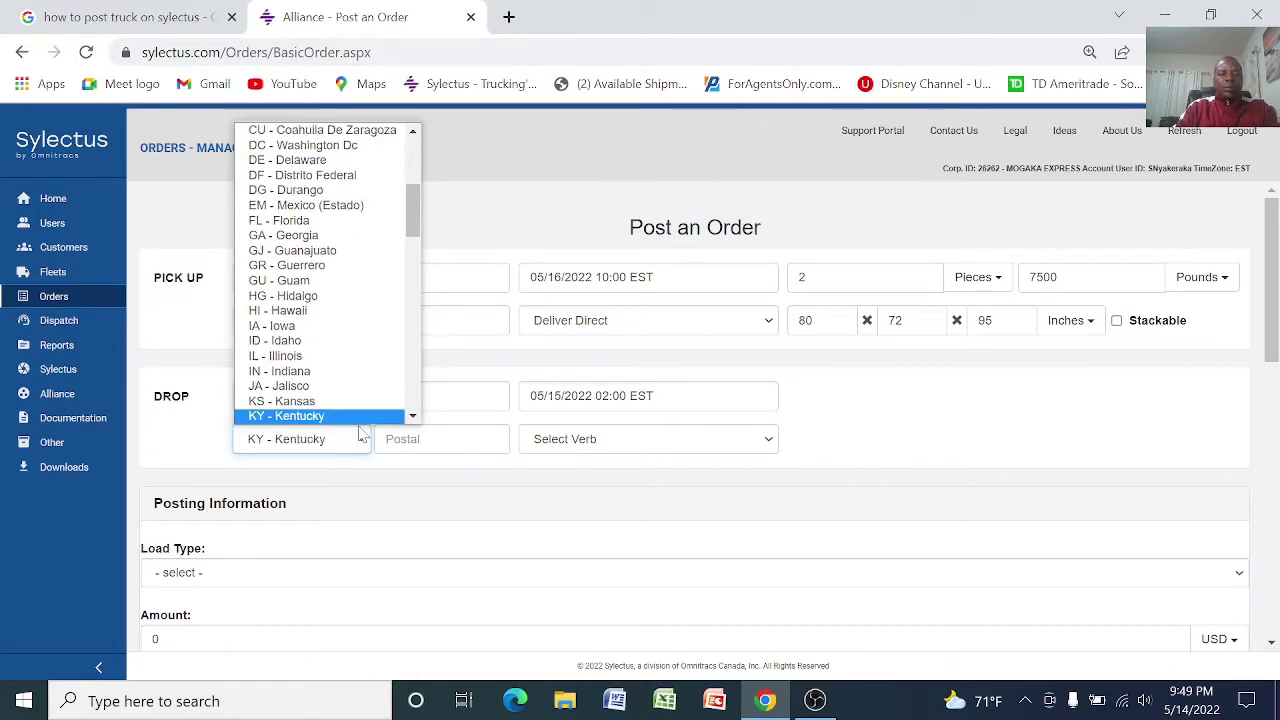
pyautogui.click(297, 416)
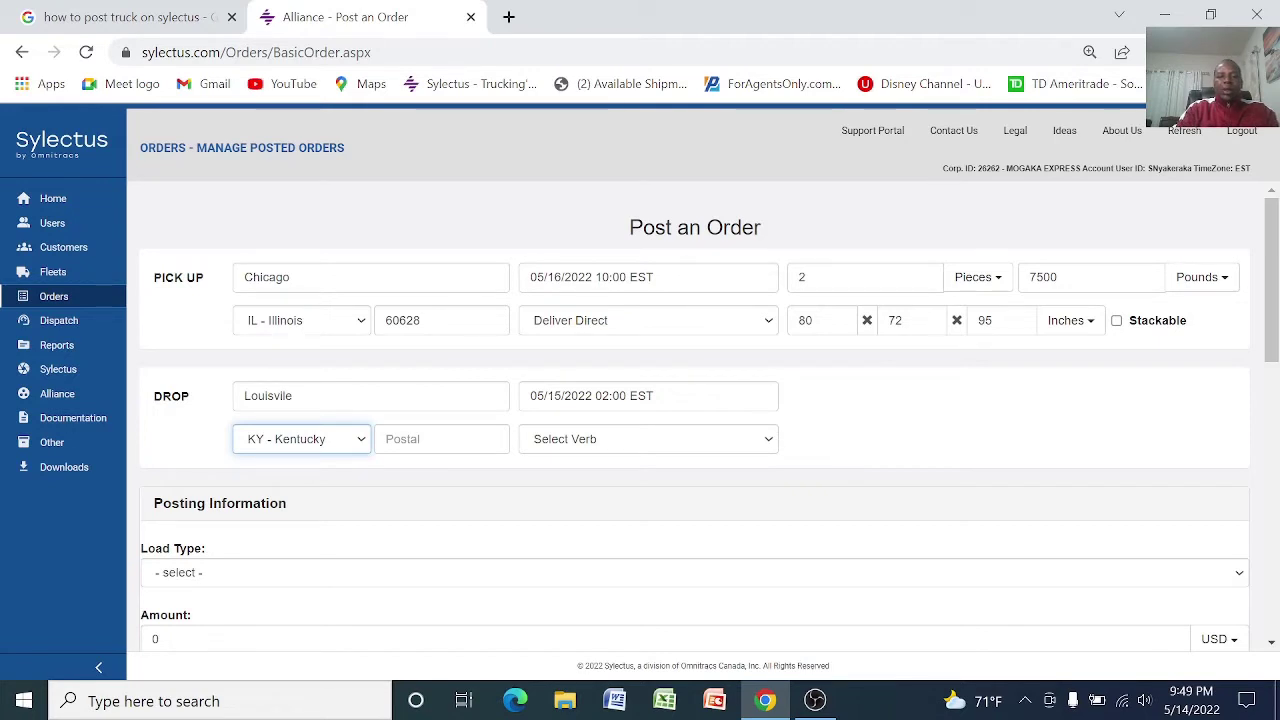
# - Set the drop date and time to 05/17/2022 07:00 EST and its verb to ASAP
pyautogui.click(590, 395)
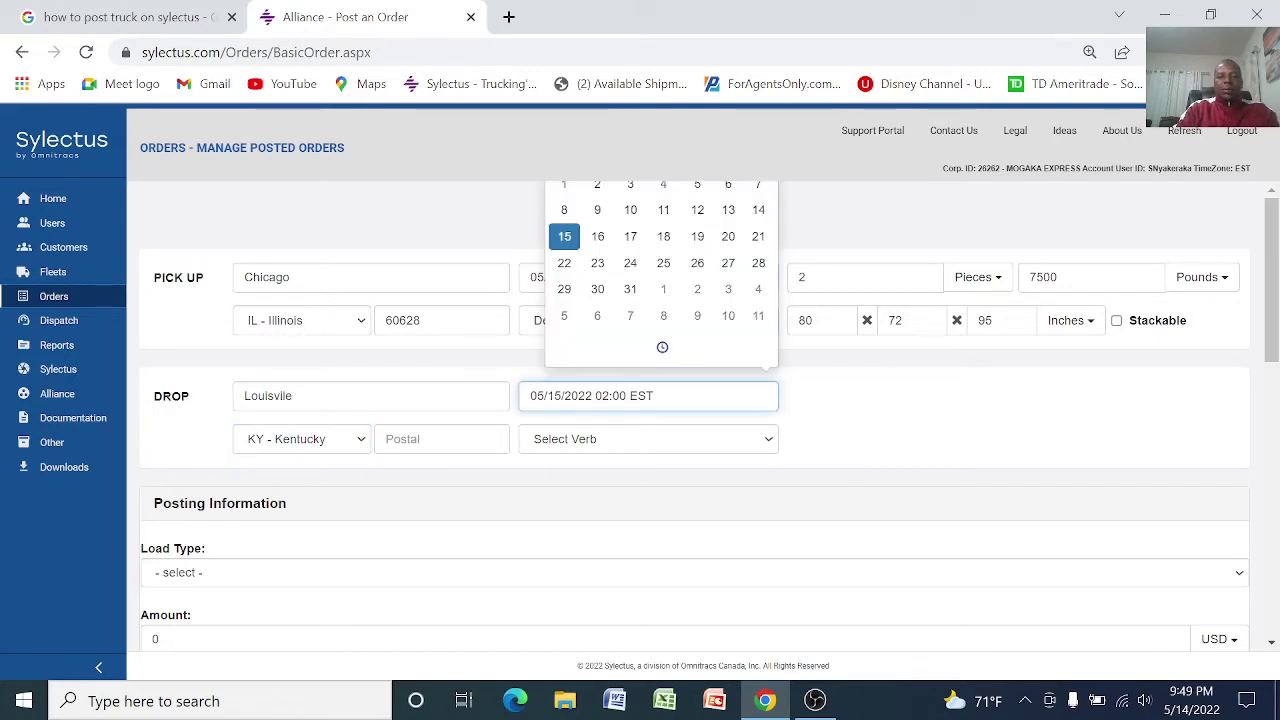
pyautogui.click(631, 238)
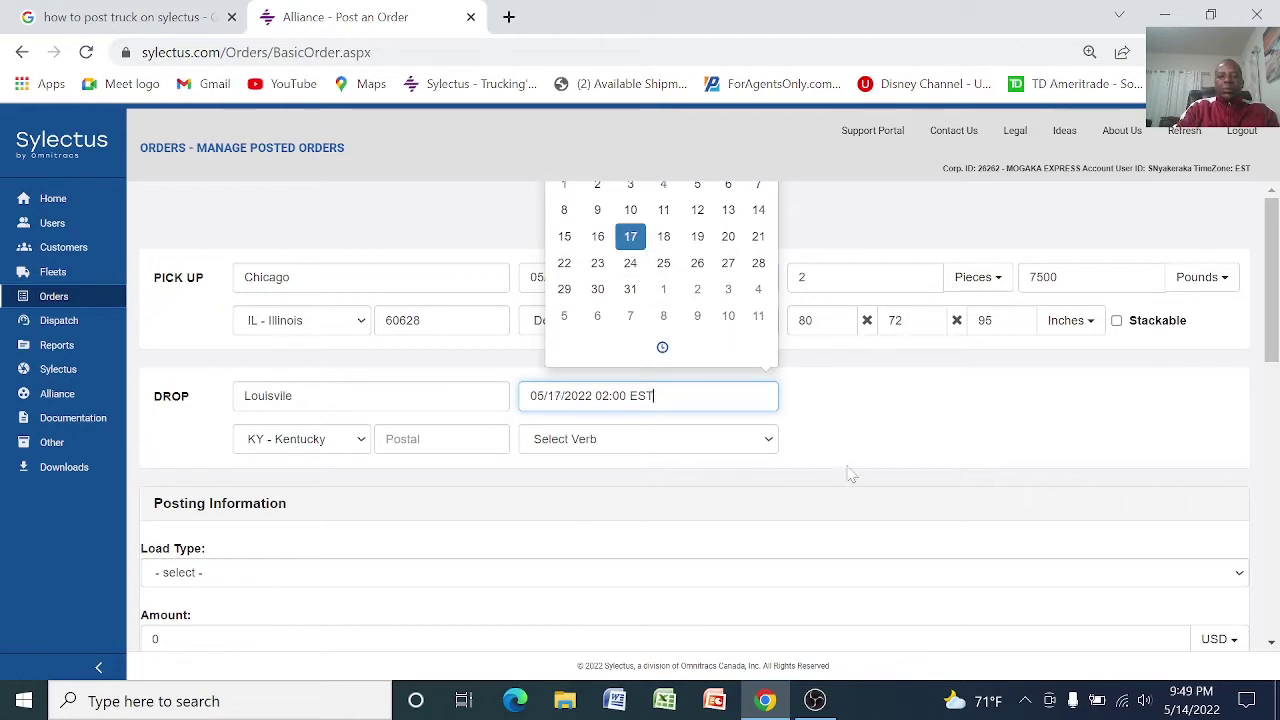
pyautogui.click(866, 410)
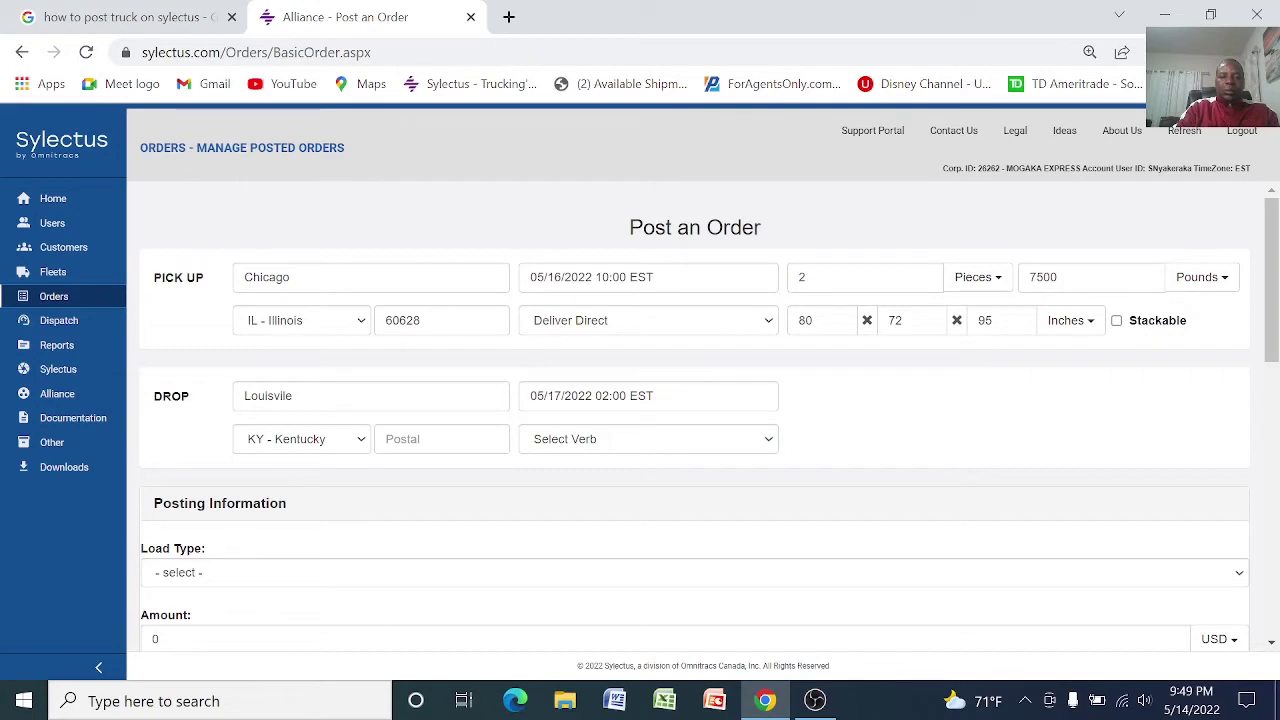
pyautogui.click(609, 396)
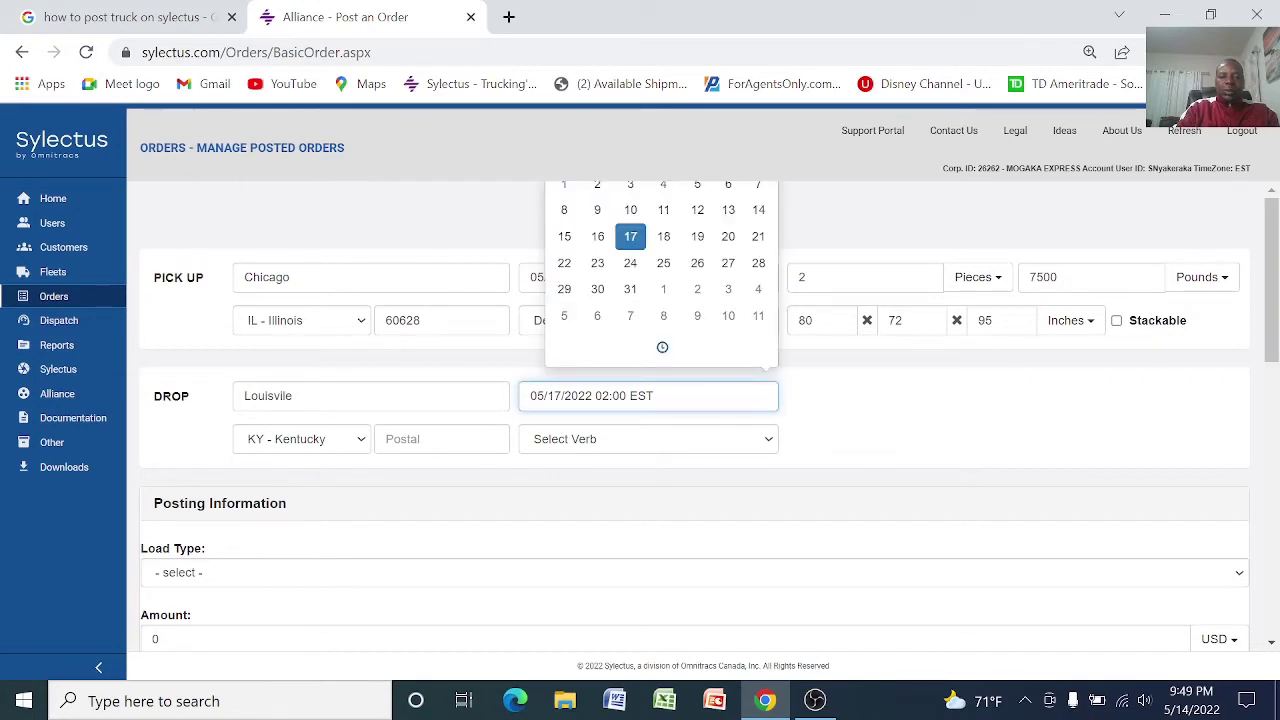
pyautogui.press('BackSpace')
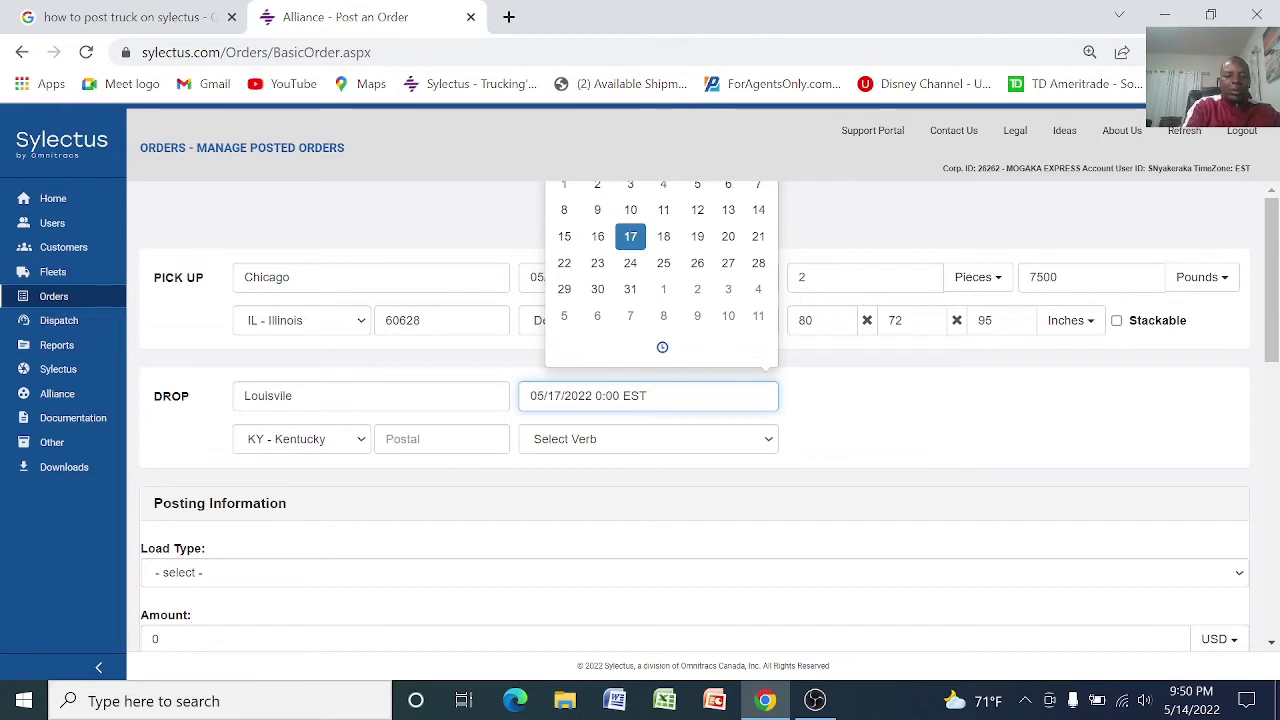
pyautogui.write('7')
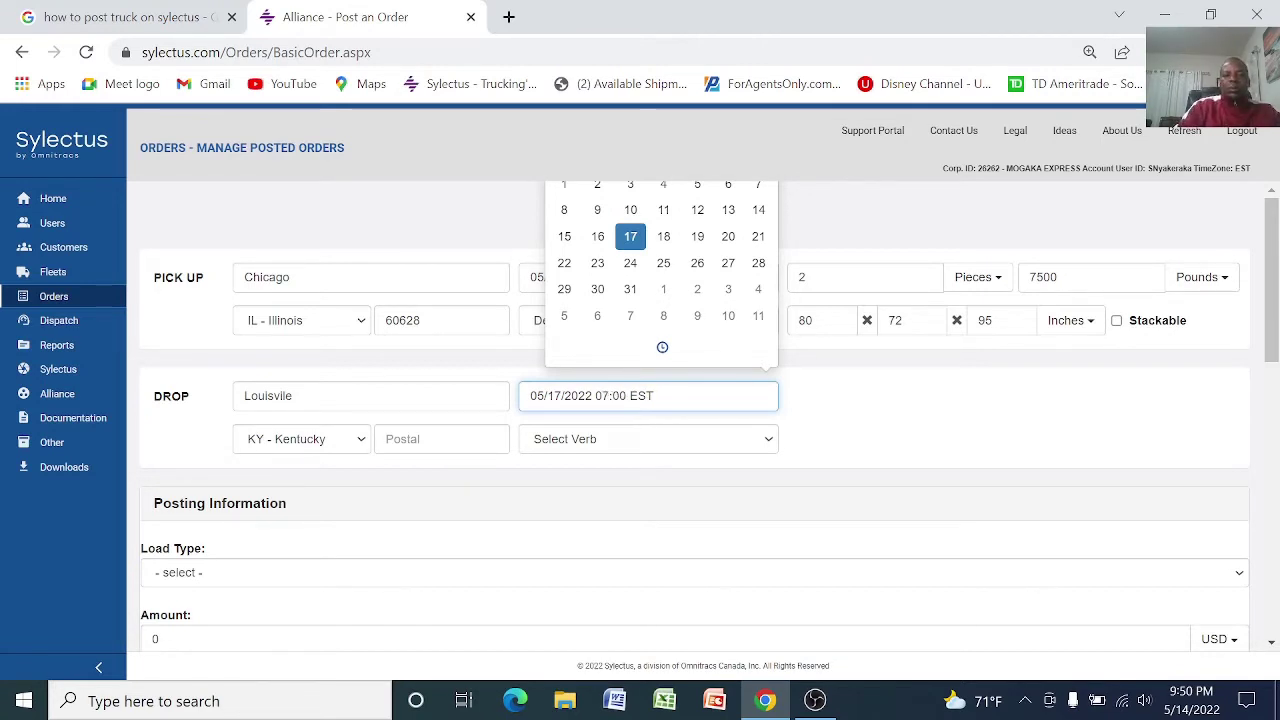
pyautogui.click(806, 402)
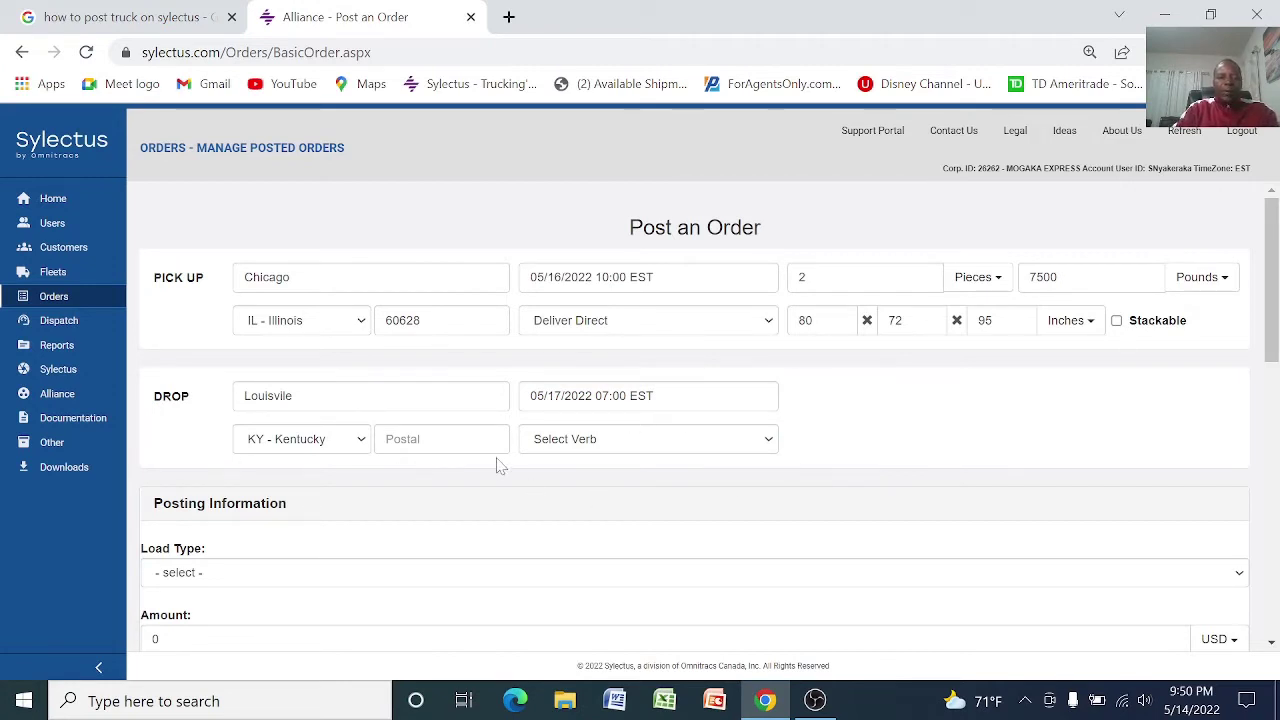
pyautogui.click(770, 442)
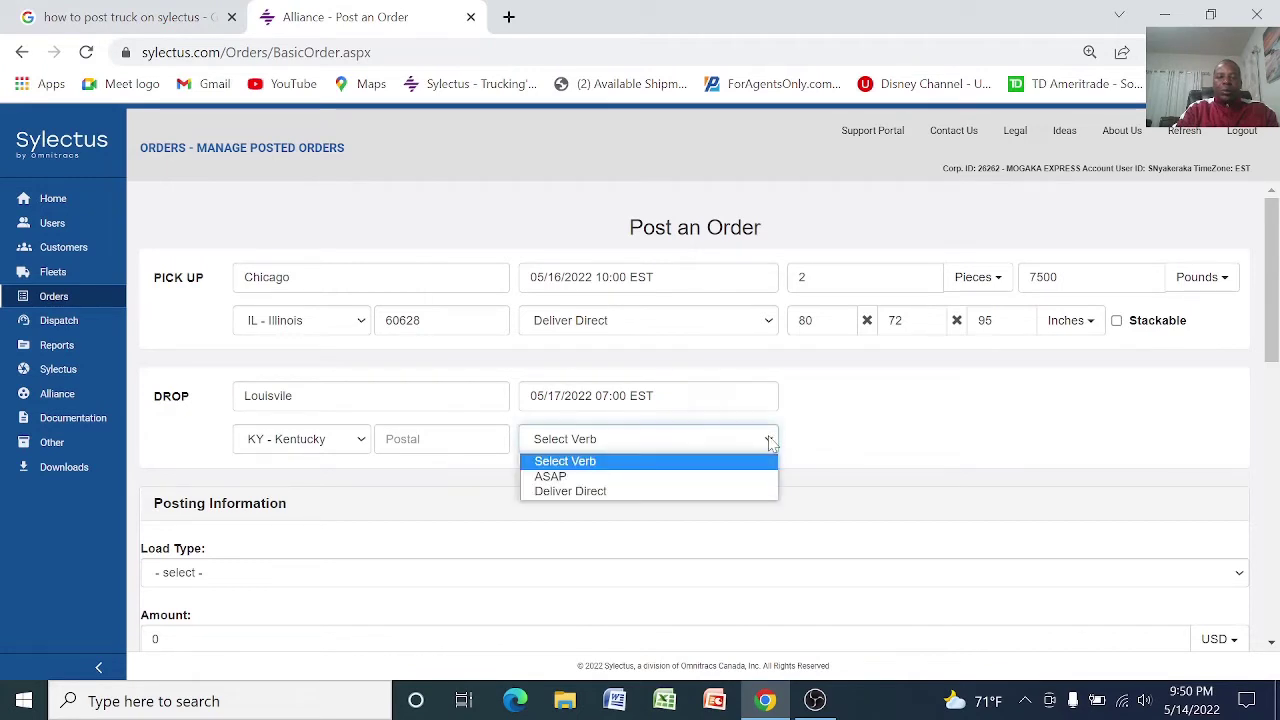
pyautogui.click(570, 479)
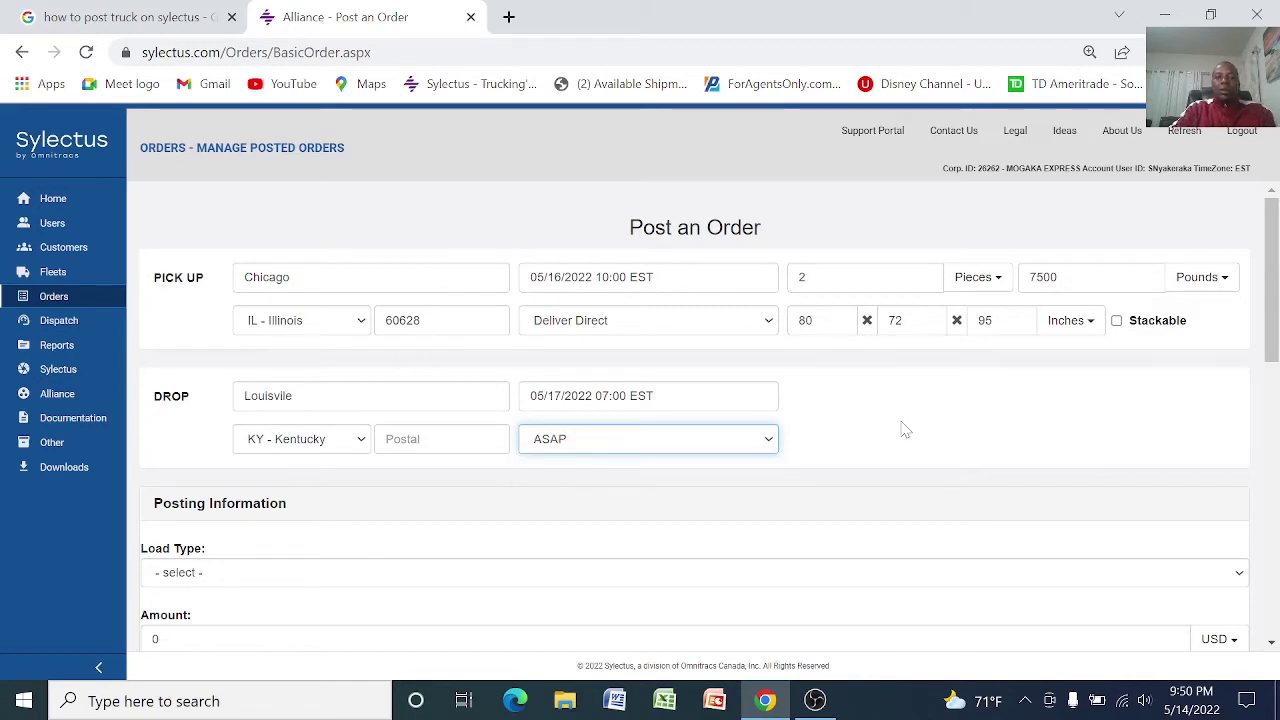
# - Set the load type to Large Straight - Straight Truck over 10000 pounds payload and the posting amount to 1200 USD
pyautogui.scroll(-1, 905, 430)
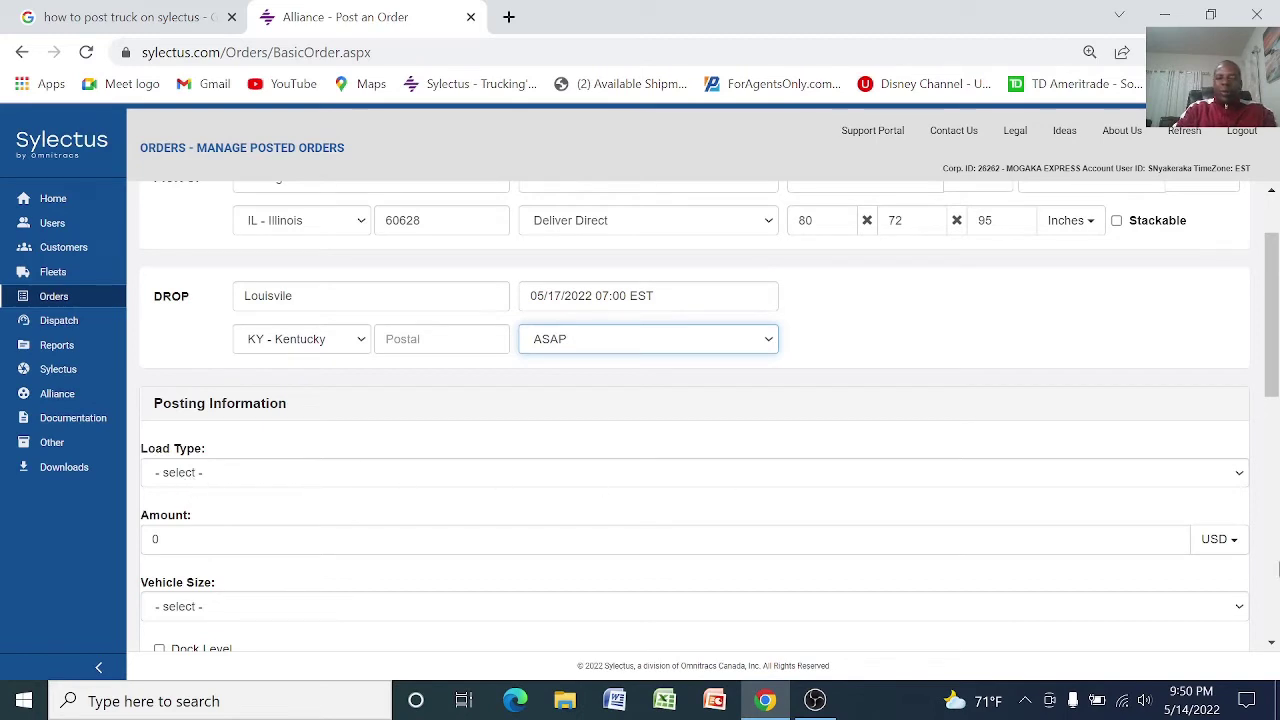
pyautogui.click(1240, 474)
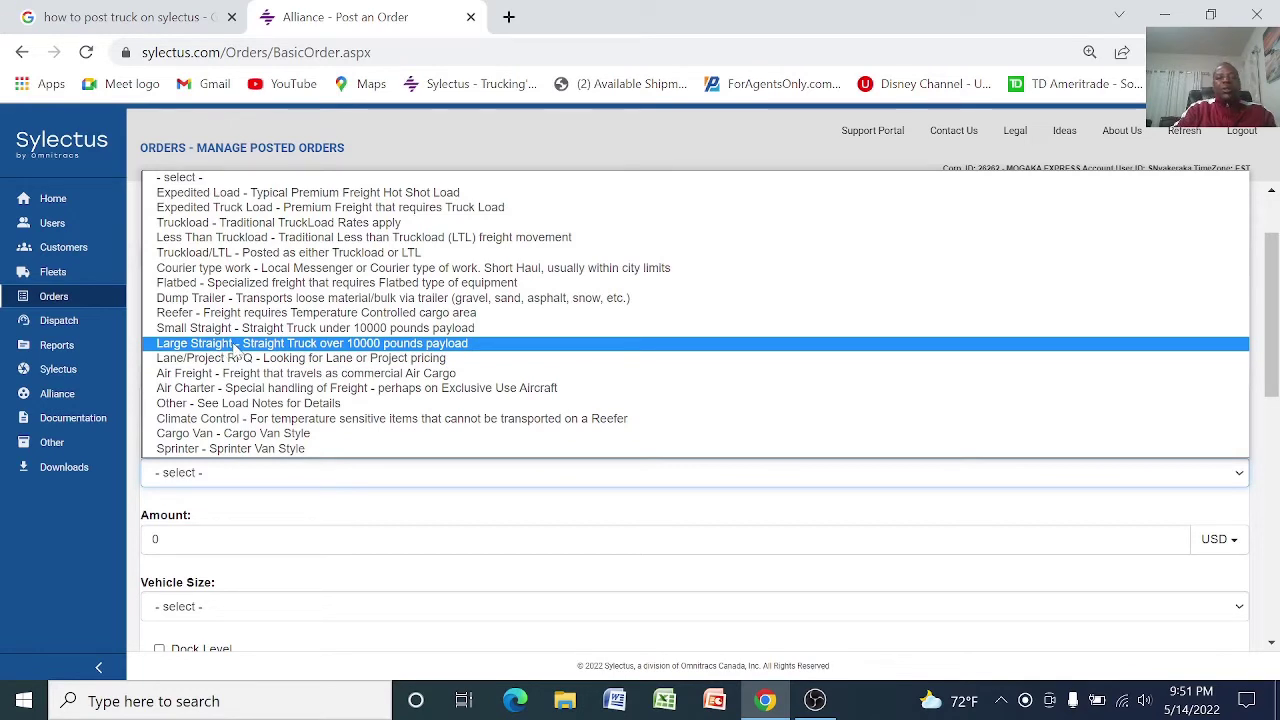
pyautogui.click(236, 346)
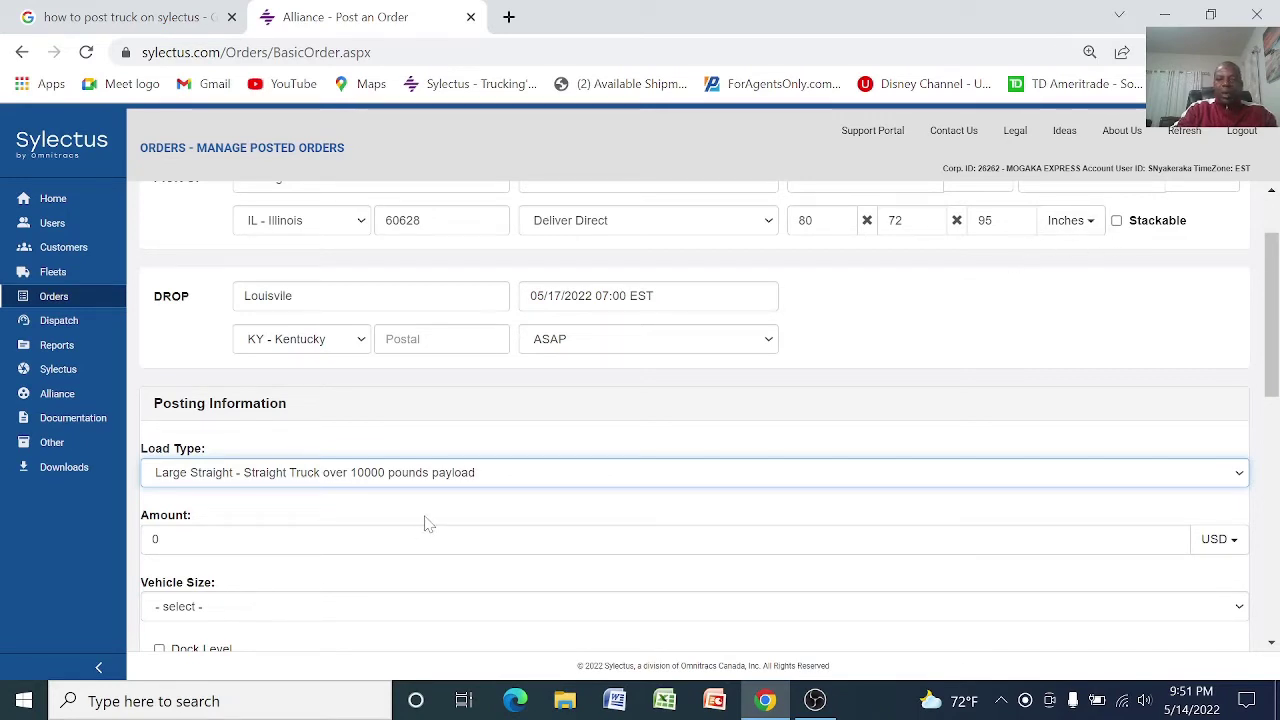
pyautogui.scroll(-1, 425, 522)
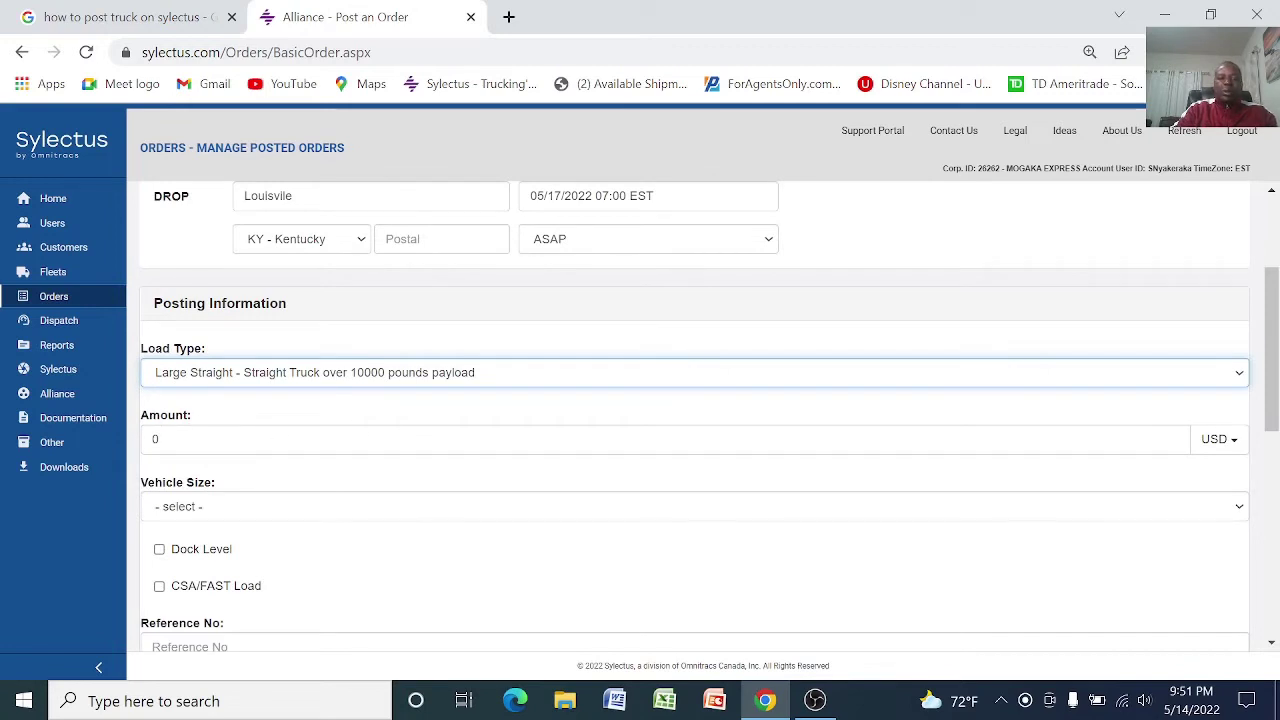
pyautogui.click(665, 439)
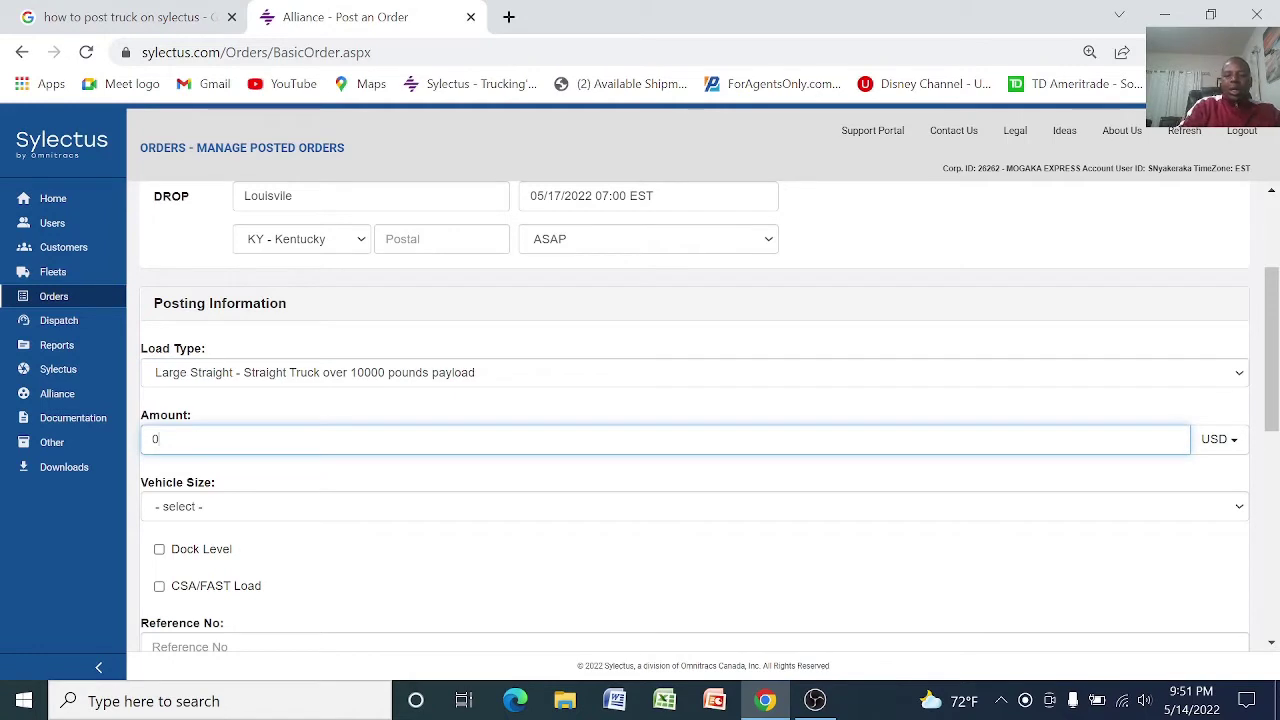
pyautogui.press('BackSpace')
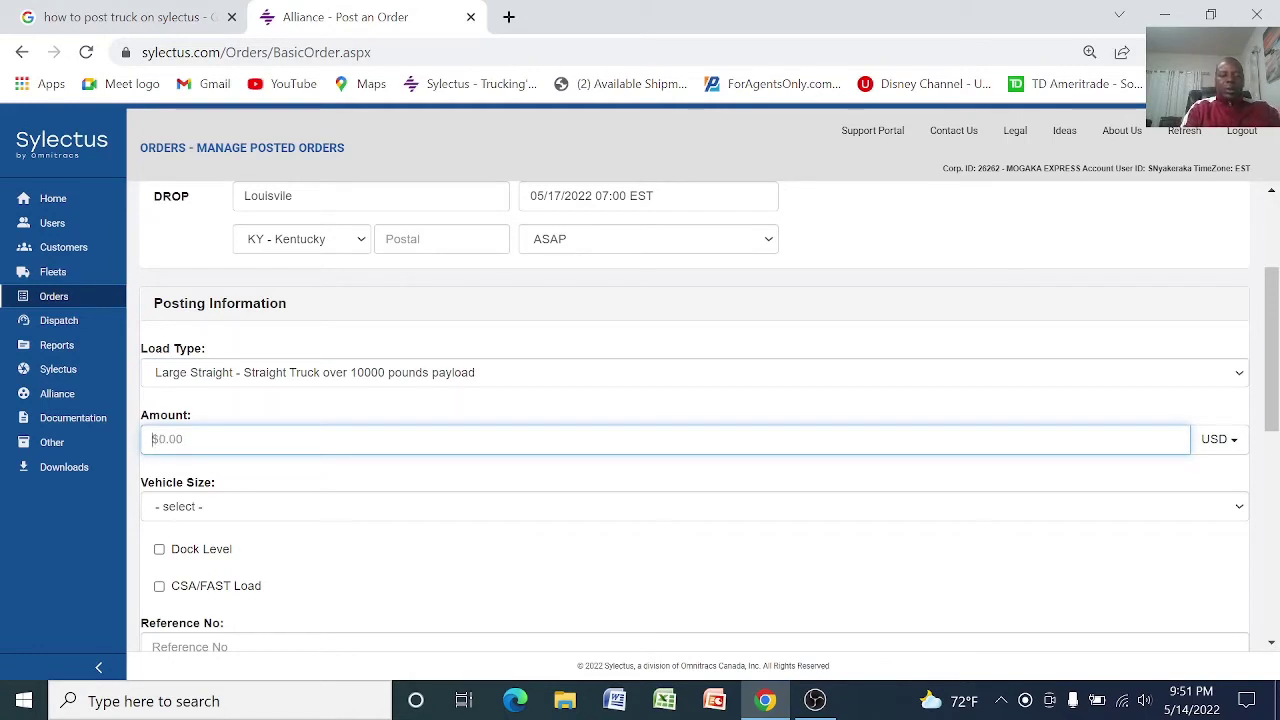
pyautogui.write('12')
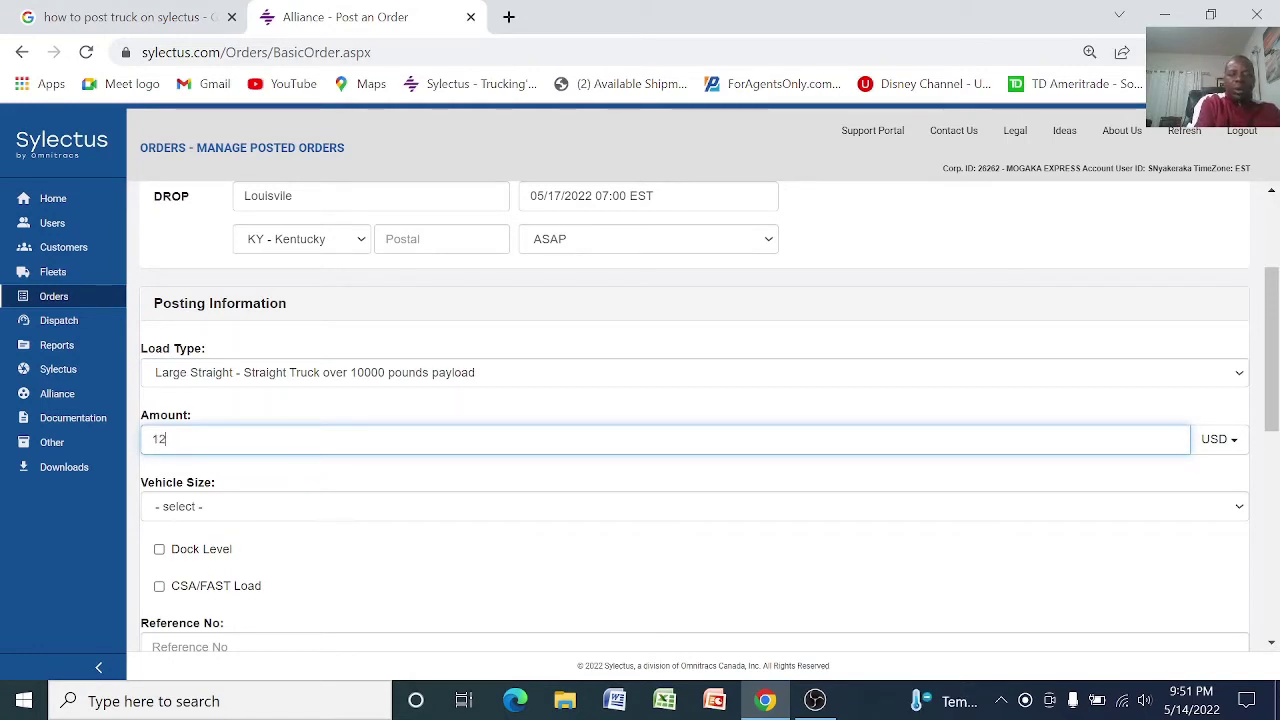
pyautogui.write('00')
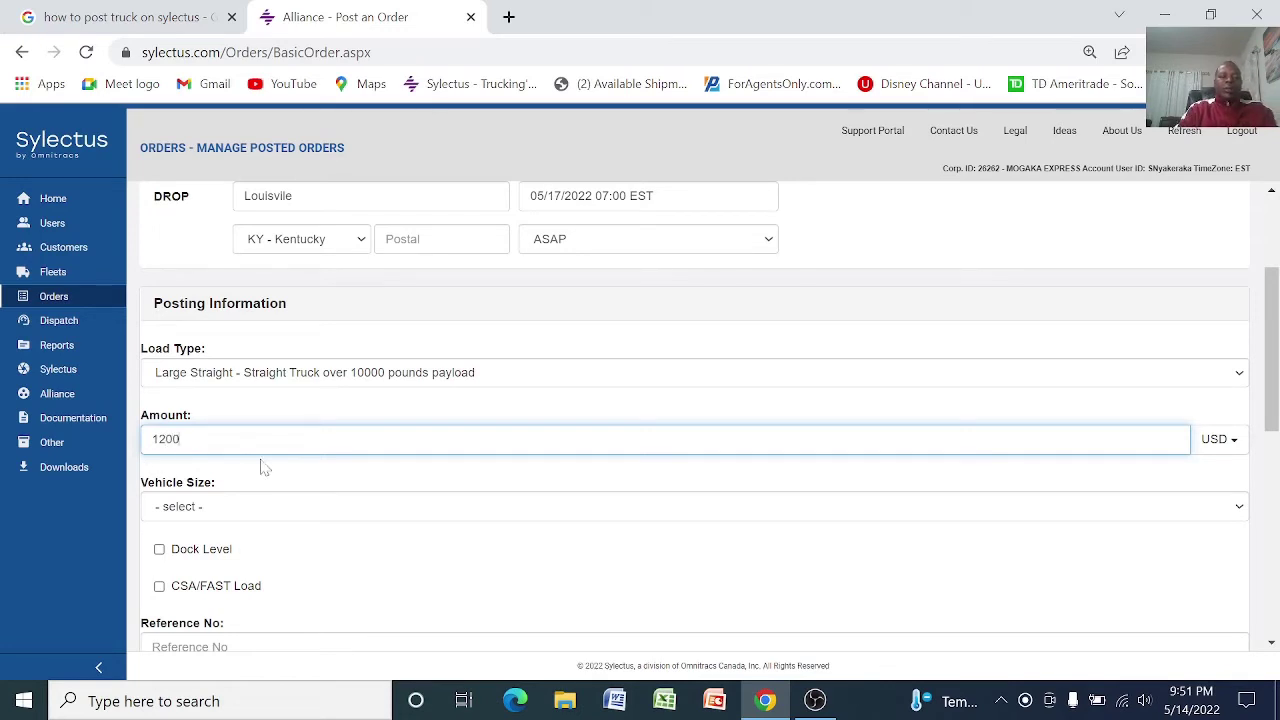
# - Choose LARGE STRAIGHT as the vehicle size in the posting information
pyautogui.scroll(-1, 275, 489)
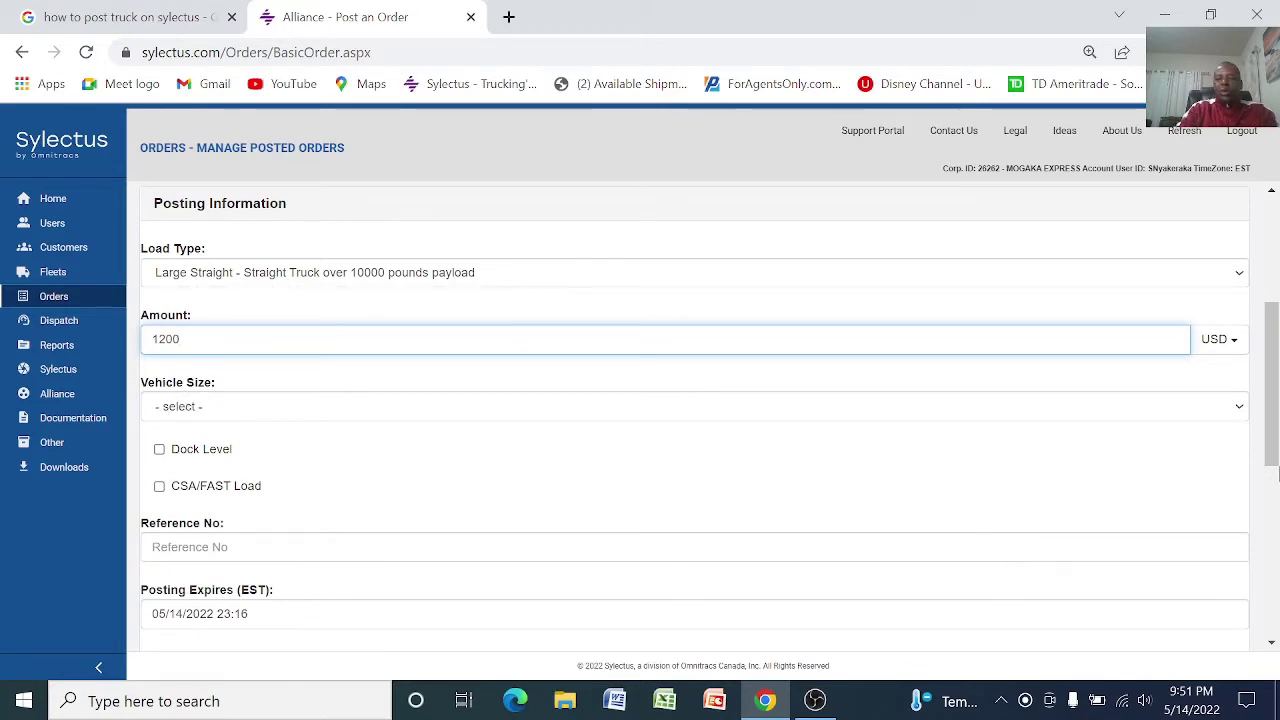
pyautogui.click(1244, 413)
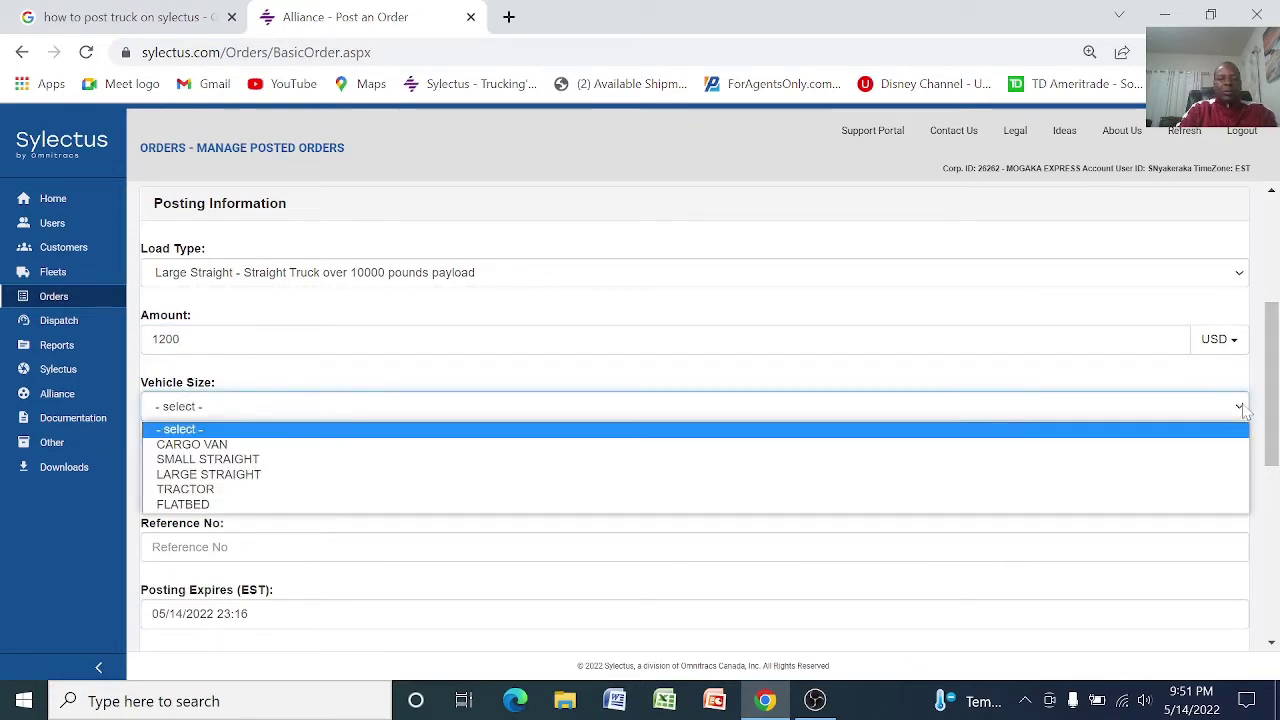
pyautogui.click(223, 476)
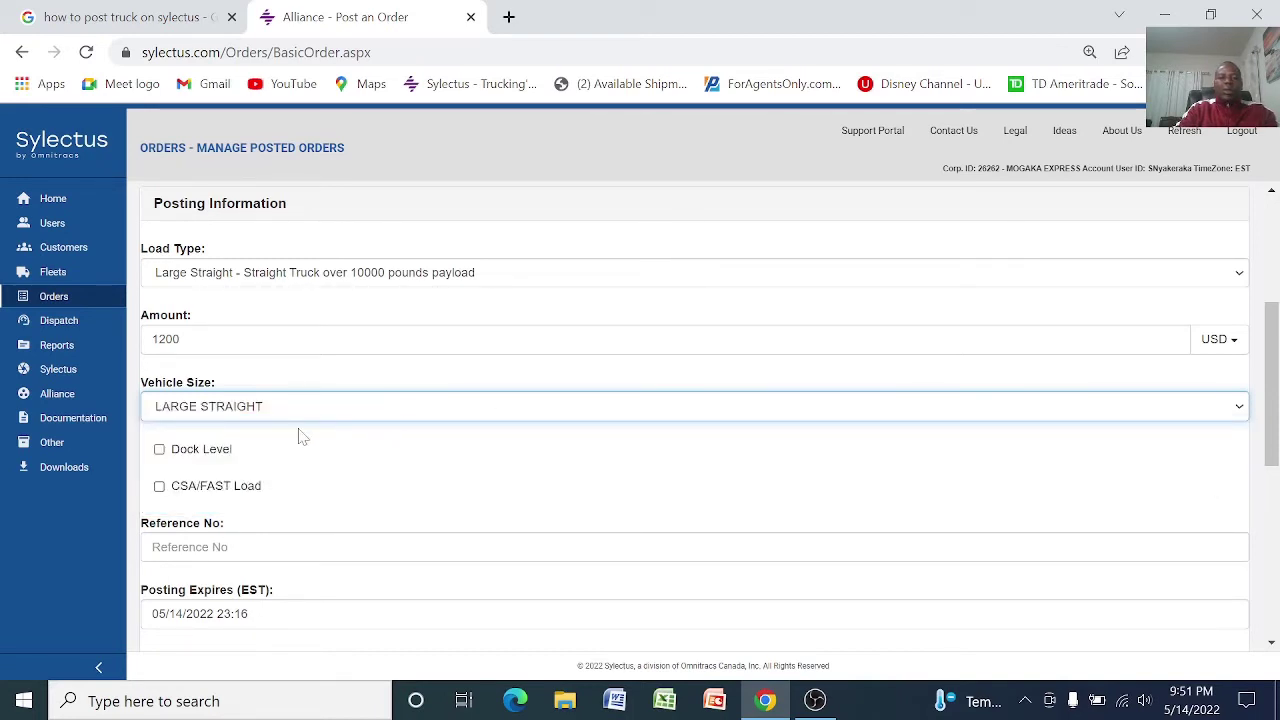
# - Mark the load as Dock Level in the posting information and enter the load's reference number
pyautogui.click(160, 450)
pyautogui.click(160, 451)
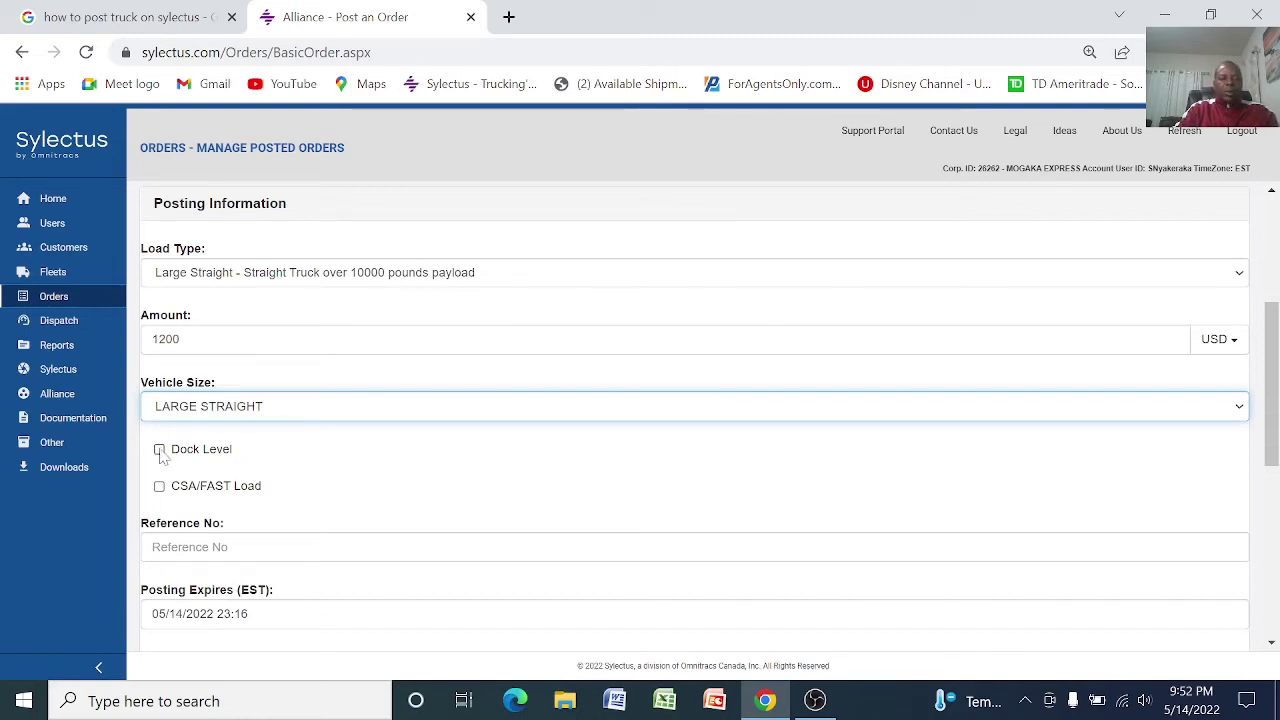
pyautogui.click(160, 451)
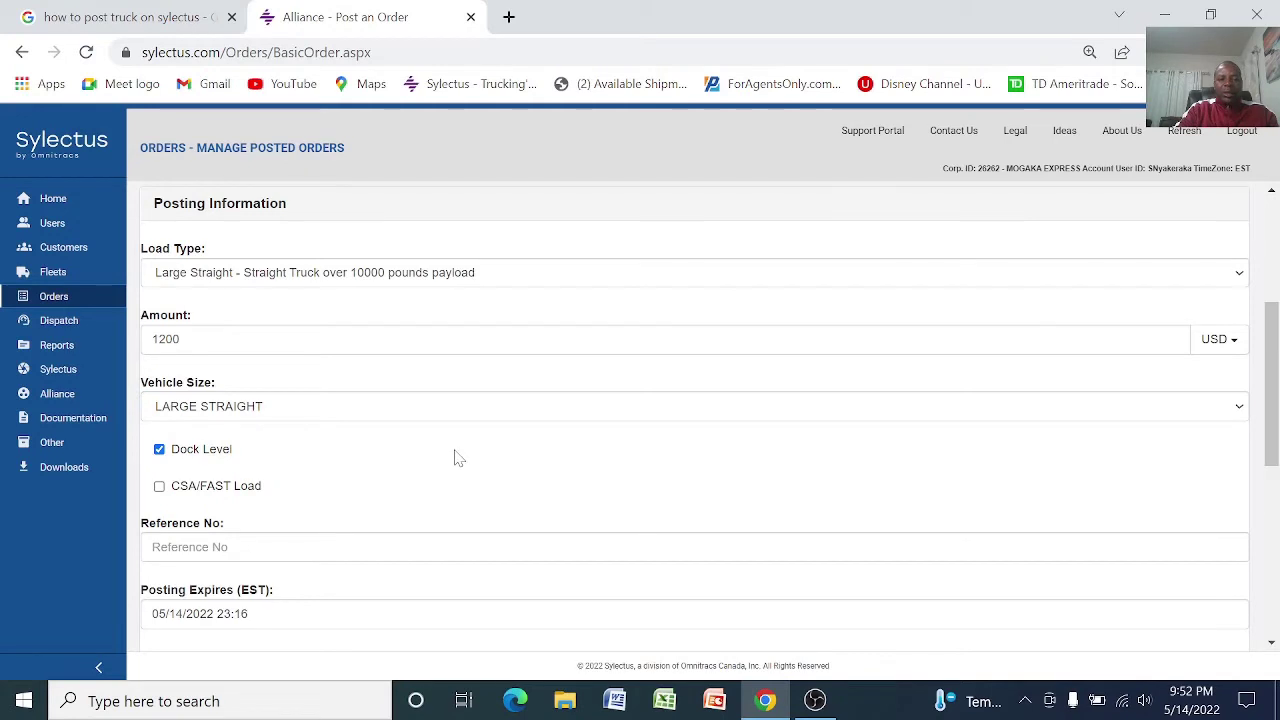
pyautogui.scroll(-2, 468, 455)
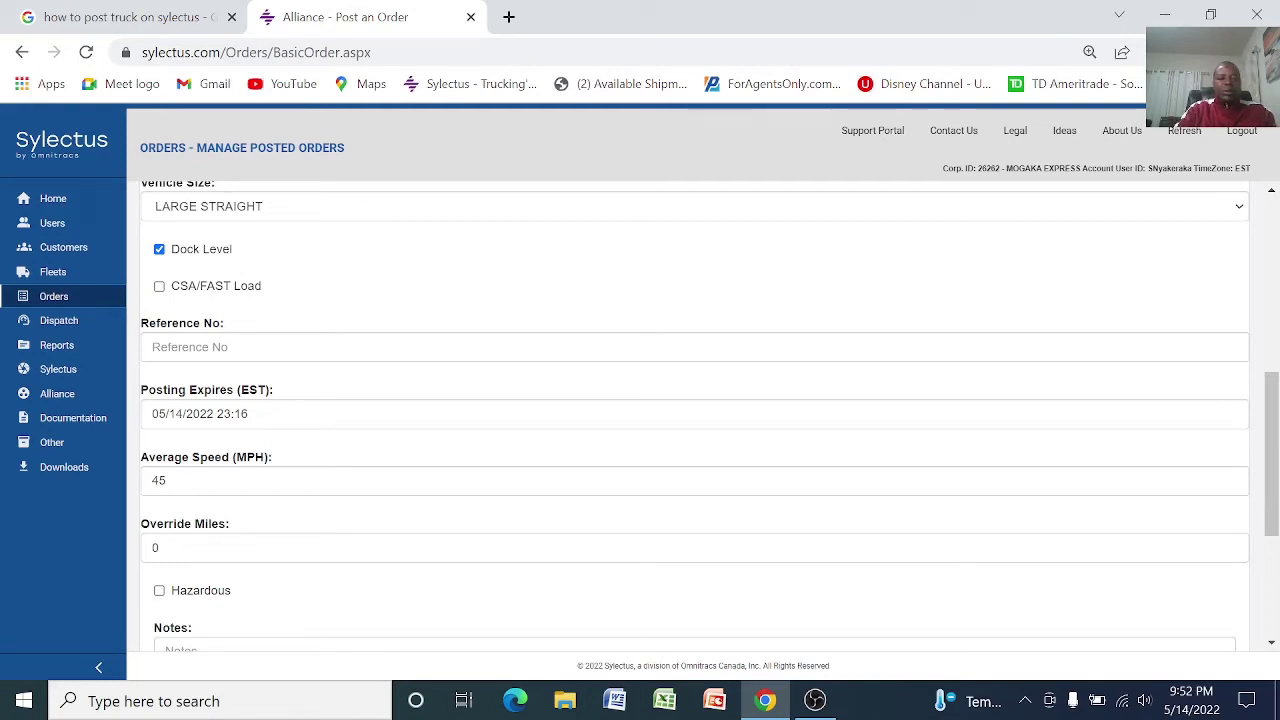
pyautogui.click(153, 347)
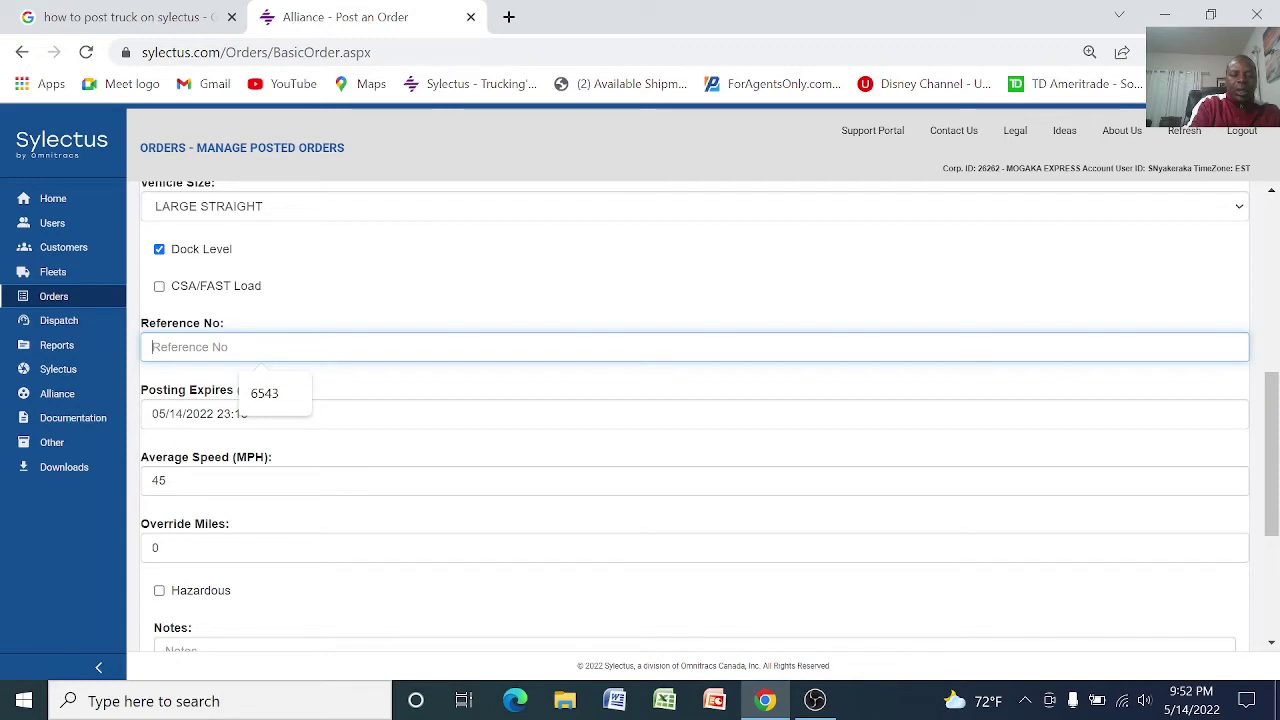
pyautogui.write('75')
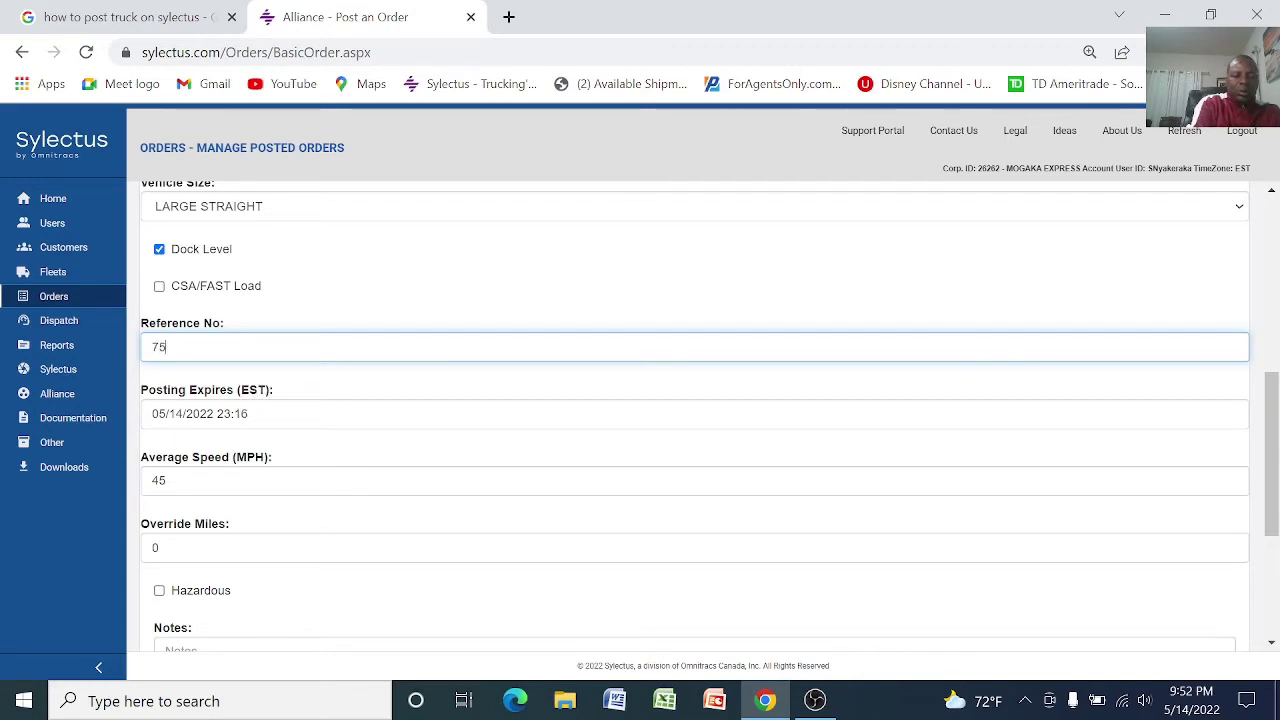
pyautogui.write('211')
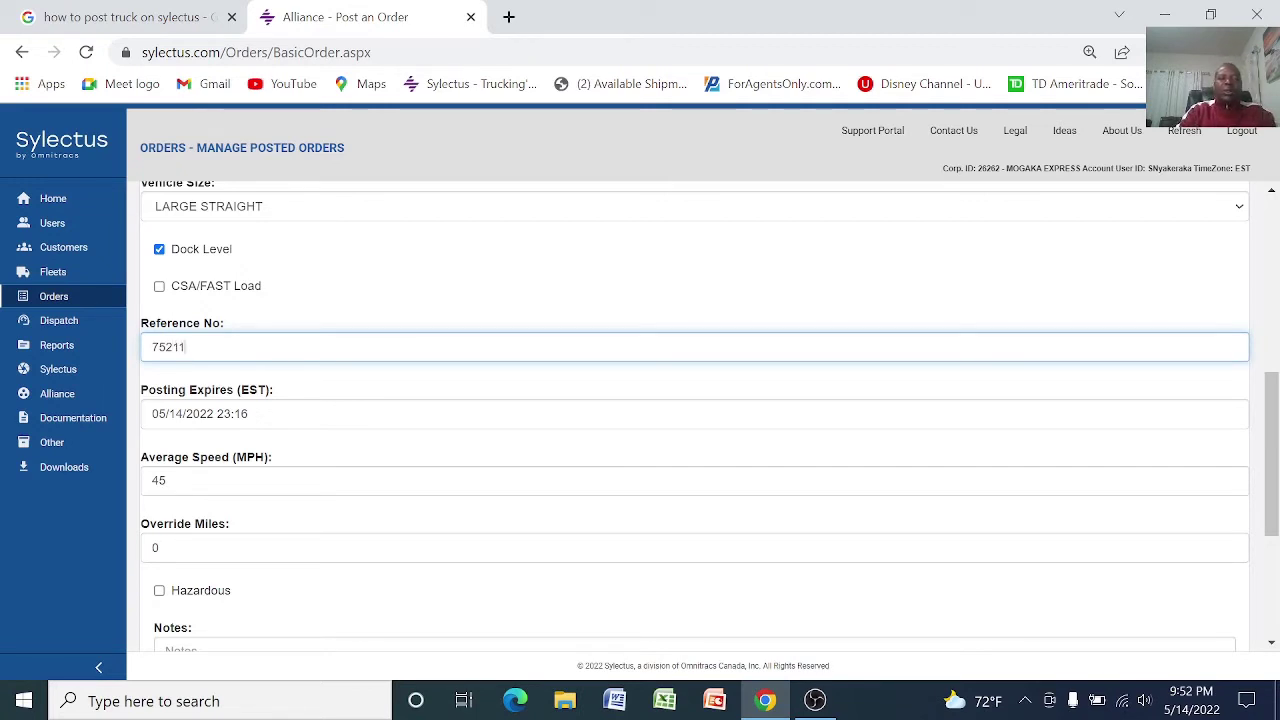
pyautogui.click(185, 413)
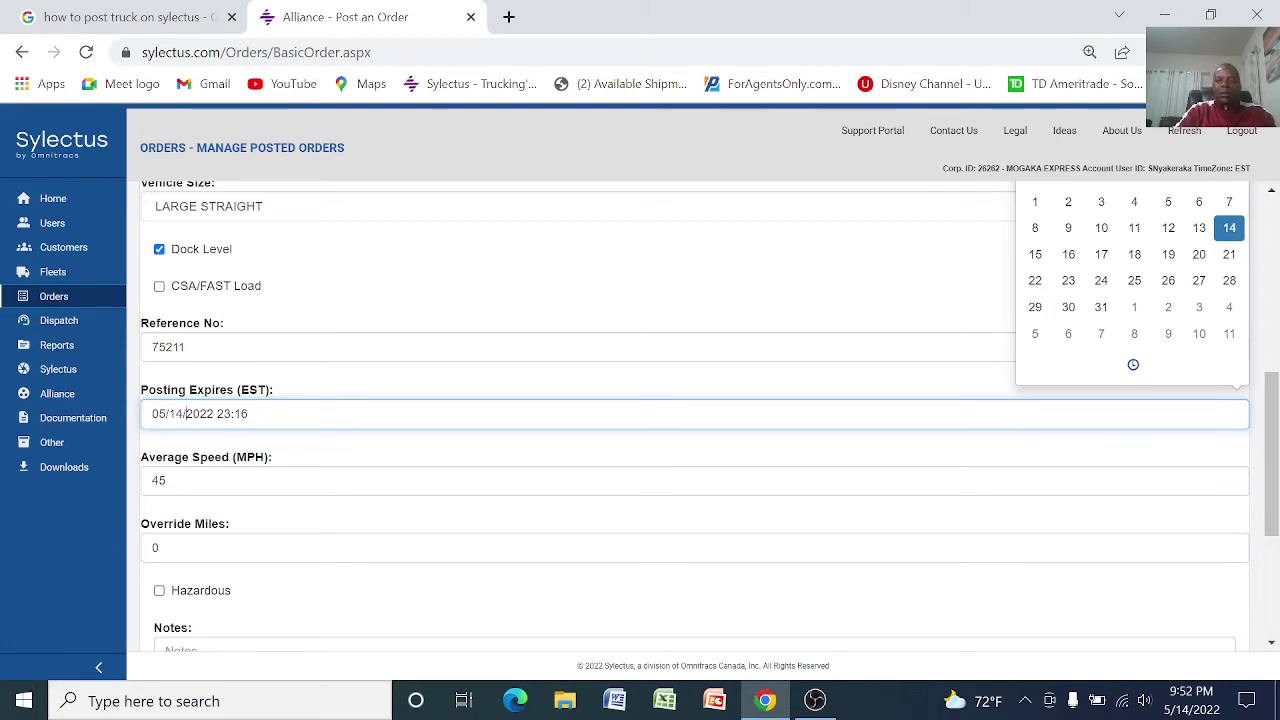
pyautogui.click(805, 390)
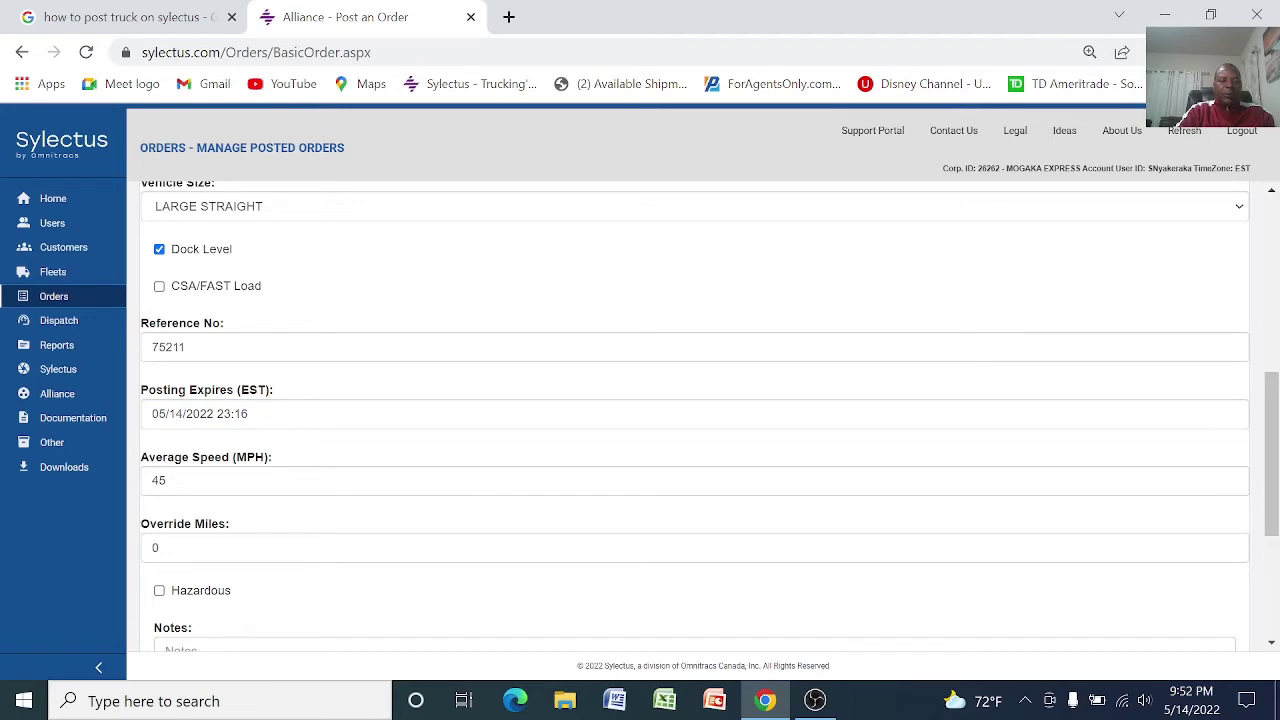
# - Enter "Must have straps and load bars." as the posting notes and continue with the order
pyautogui.scroll(-1, 240, 484)
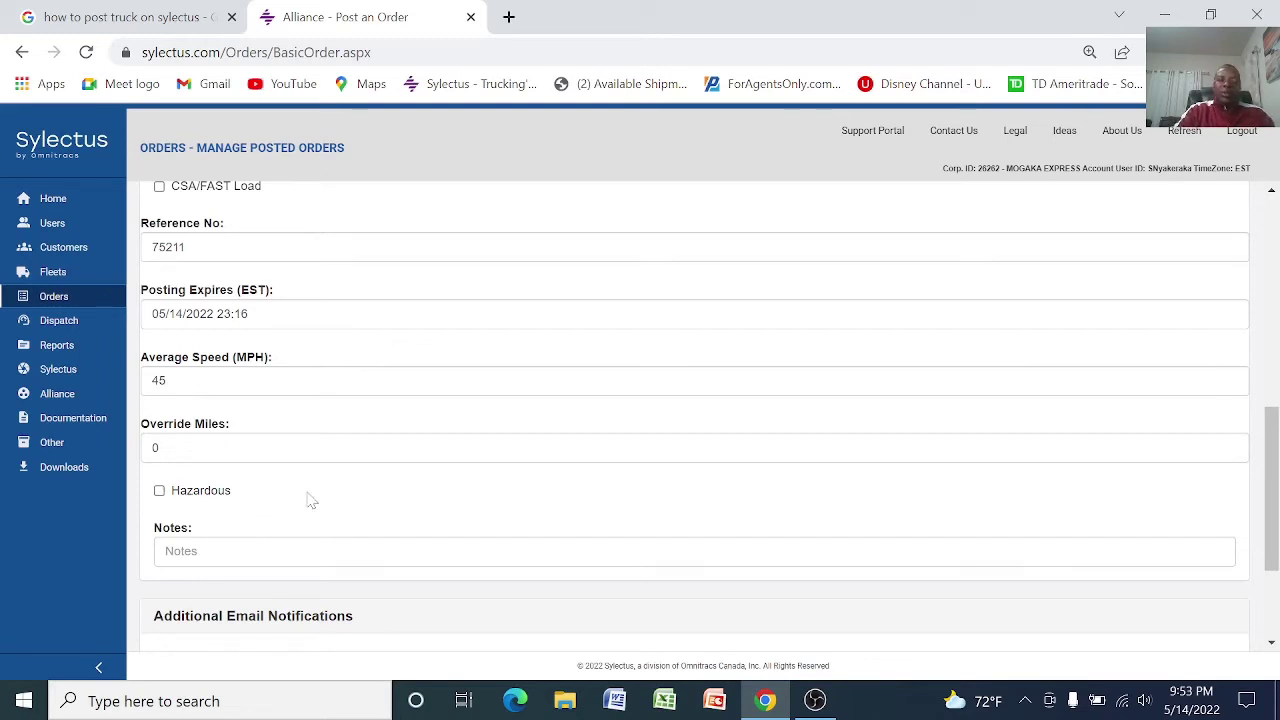
pyautogui.scroll(-1, 694, 415)
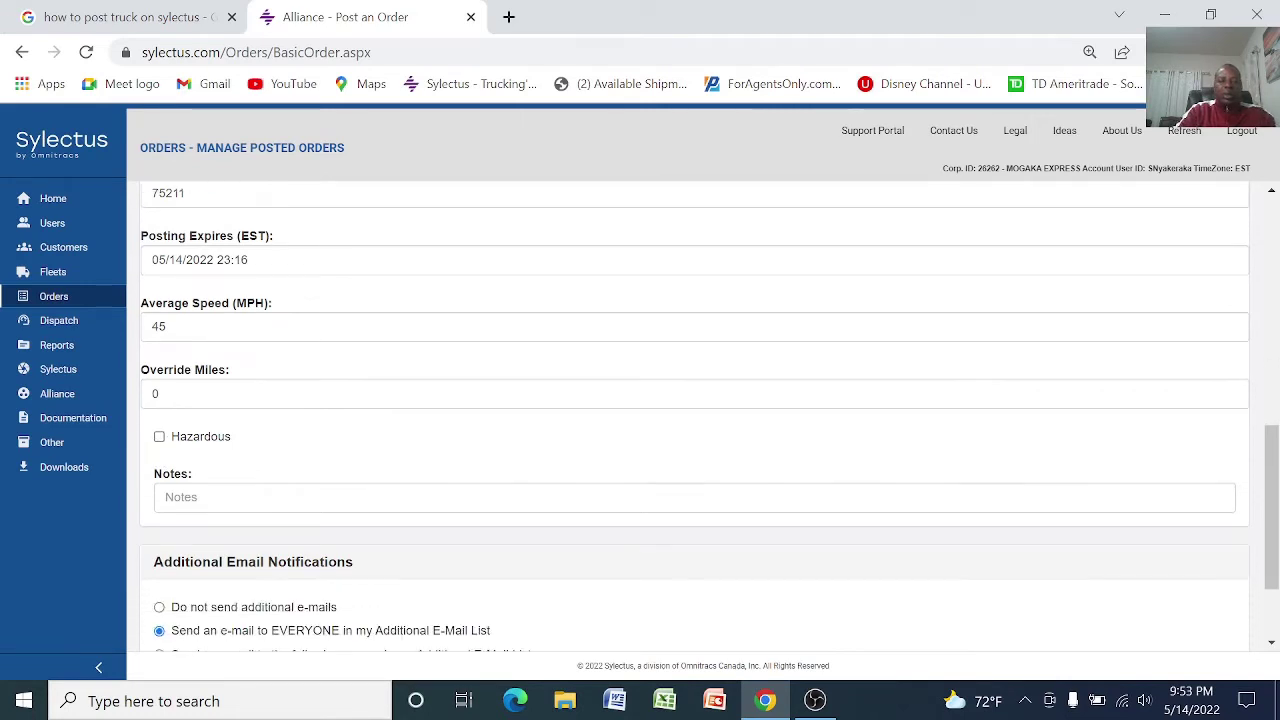
pyautogui.click(260, 451)
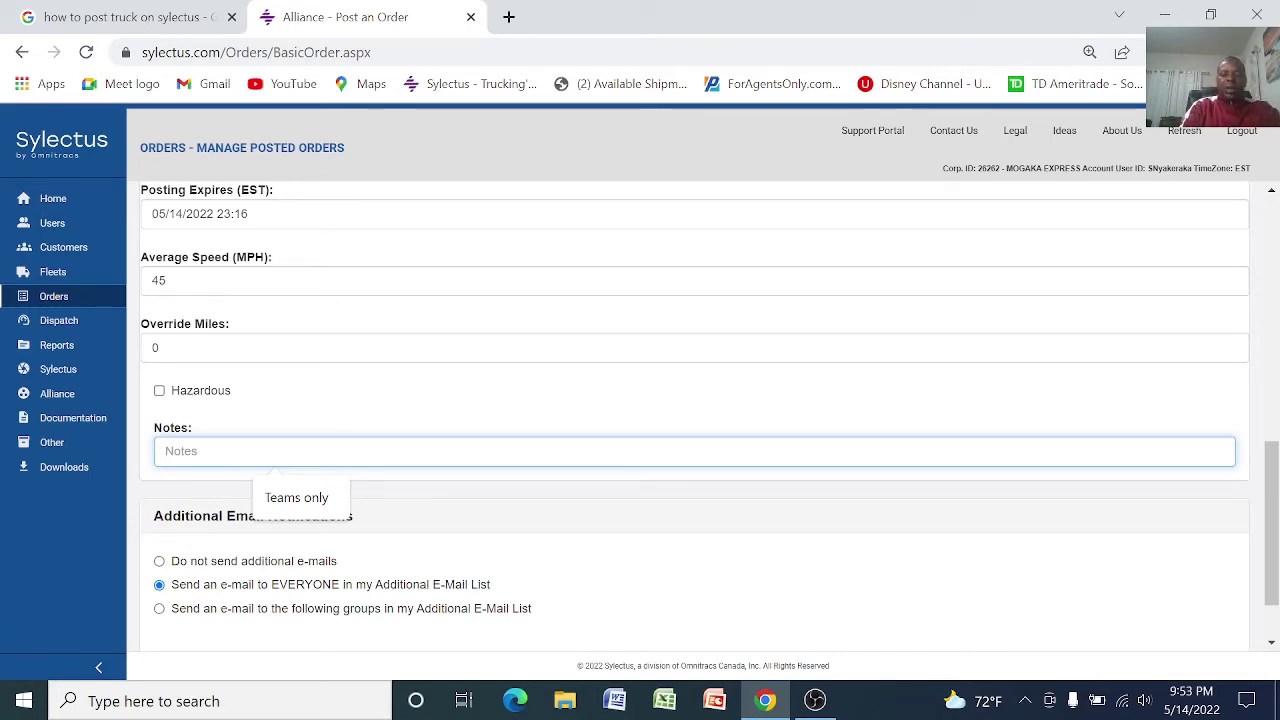
pyautogui.write('Must')
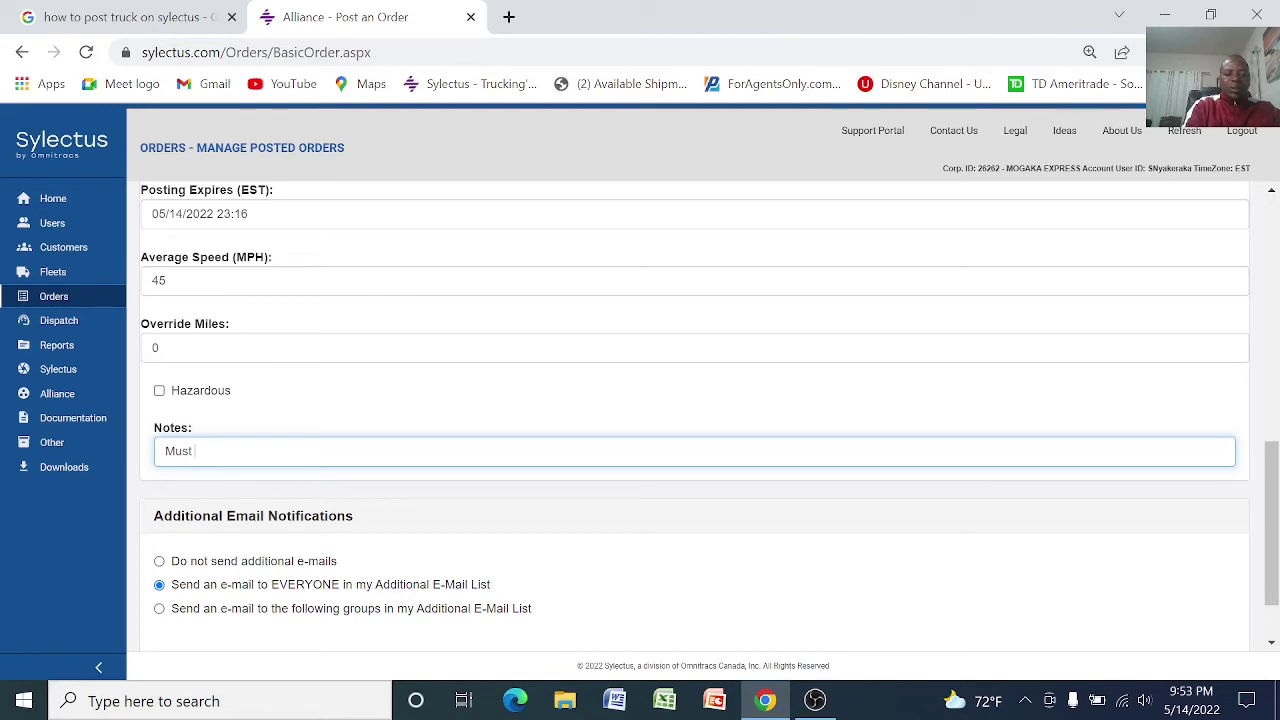
pyautogui.write(' have strap')
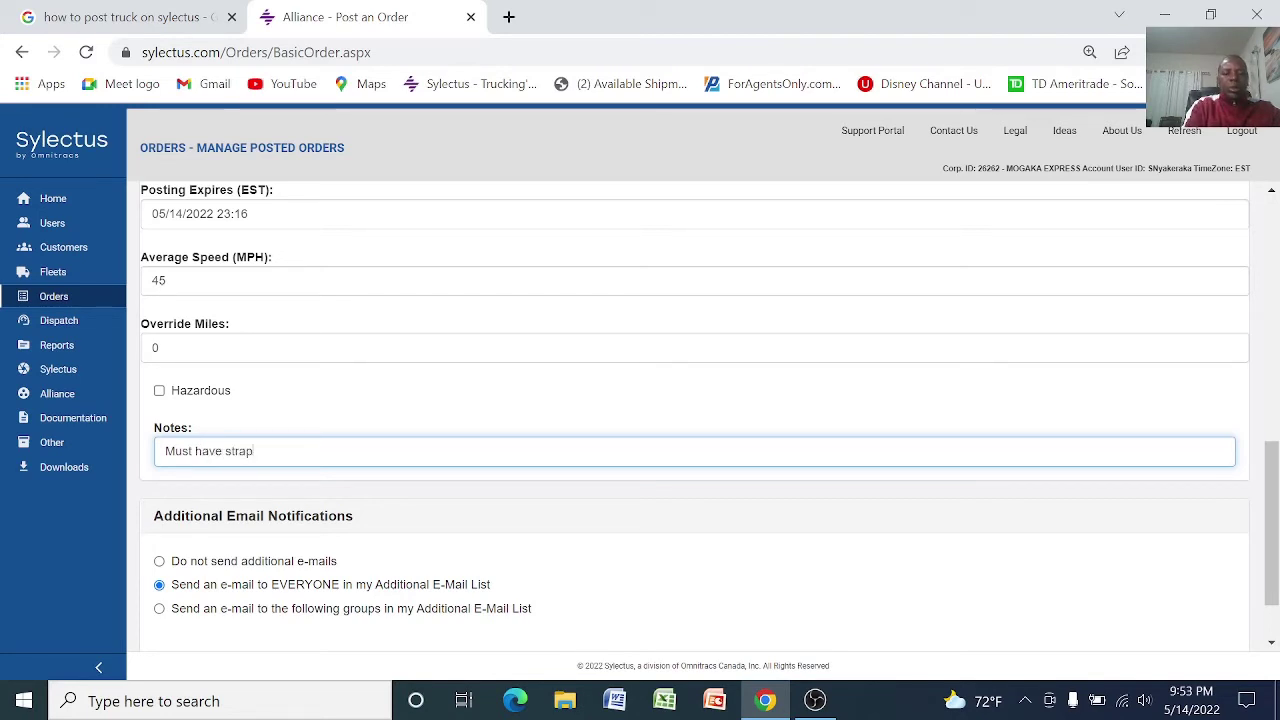
pyautogui.write('s and  load bars.')
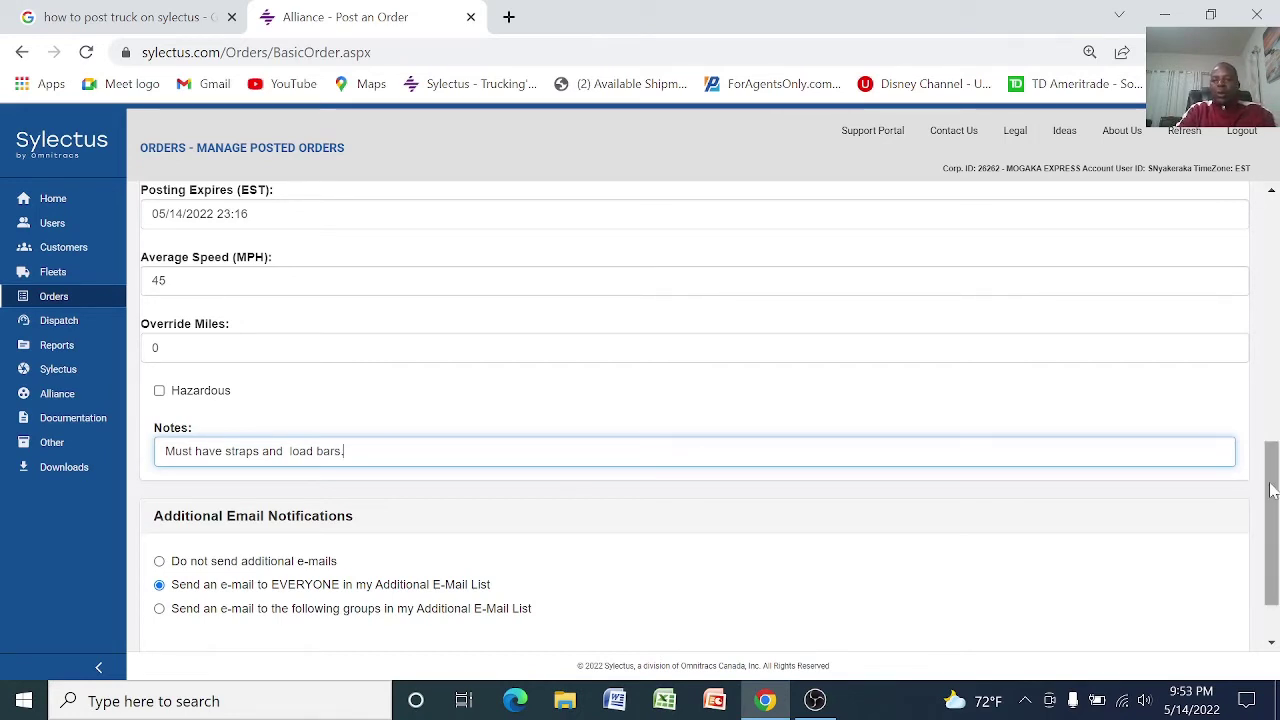
pyautogui.moveTo(1272, 455); pyautogui.dragTo(1273, 511)
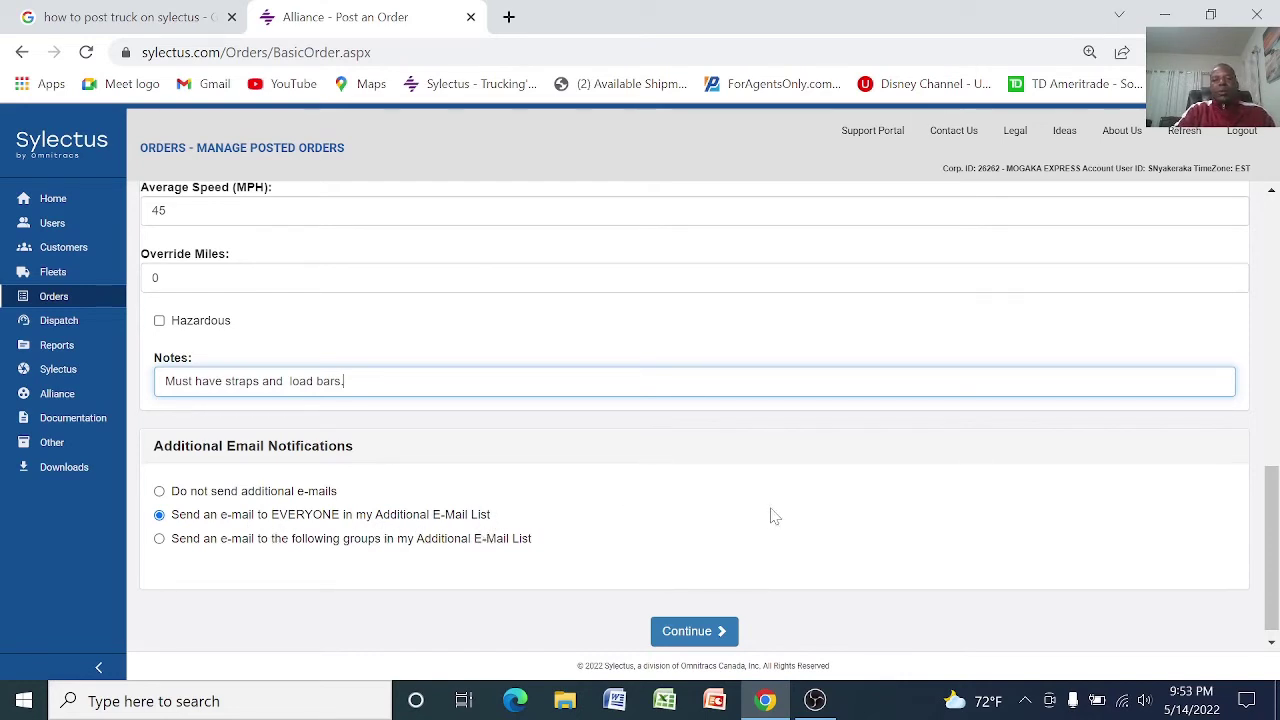
pyautogui.scroll(-1, 834, 526)
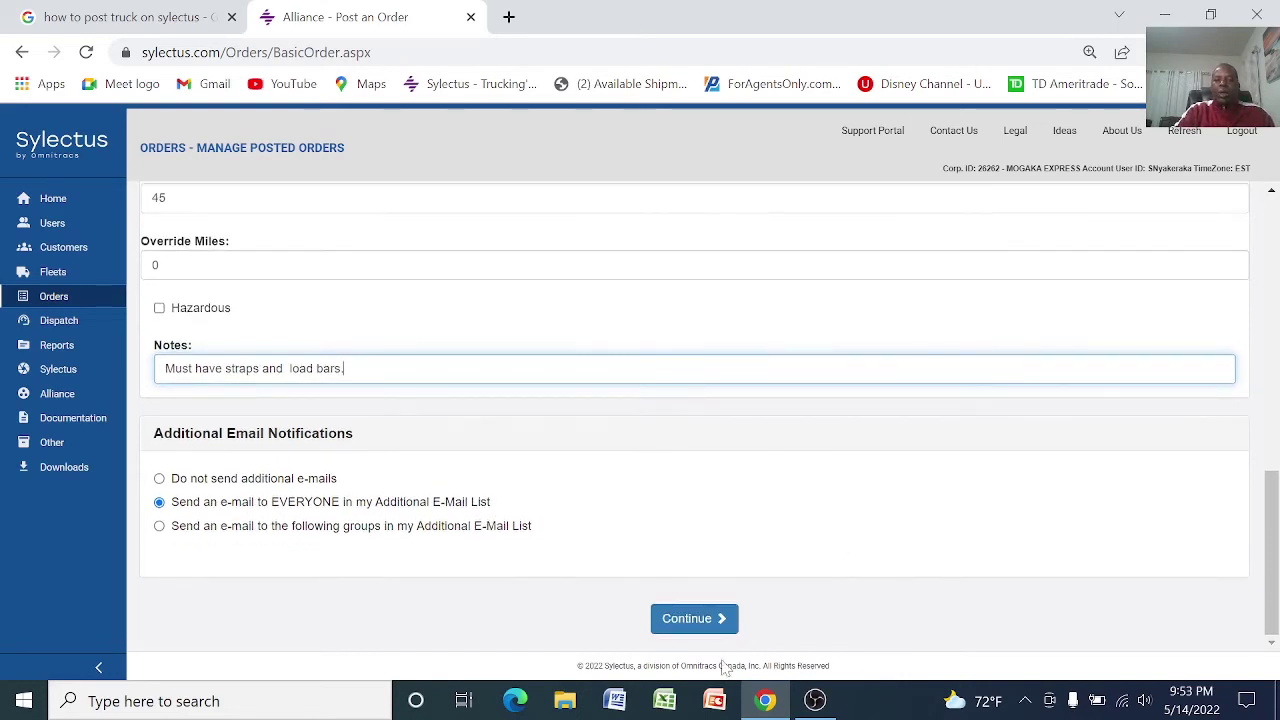
pyautogui.click(679, 628)
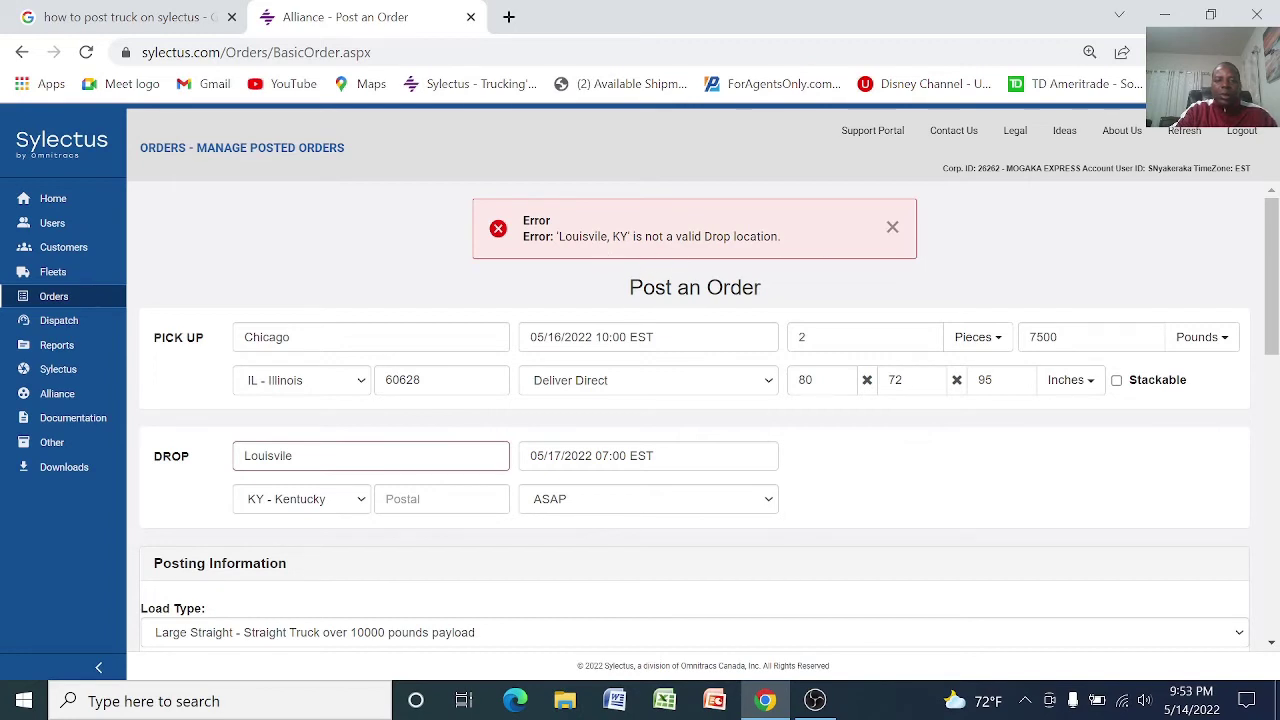
# - Dismiss the error, correct the drop city to Louisville, and continue with the order again
pyautogui.click(893, 229)
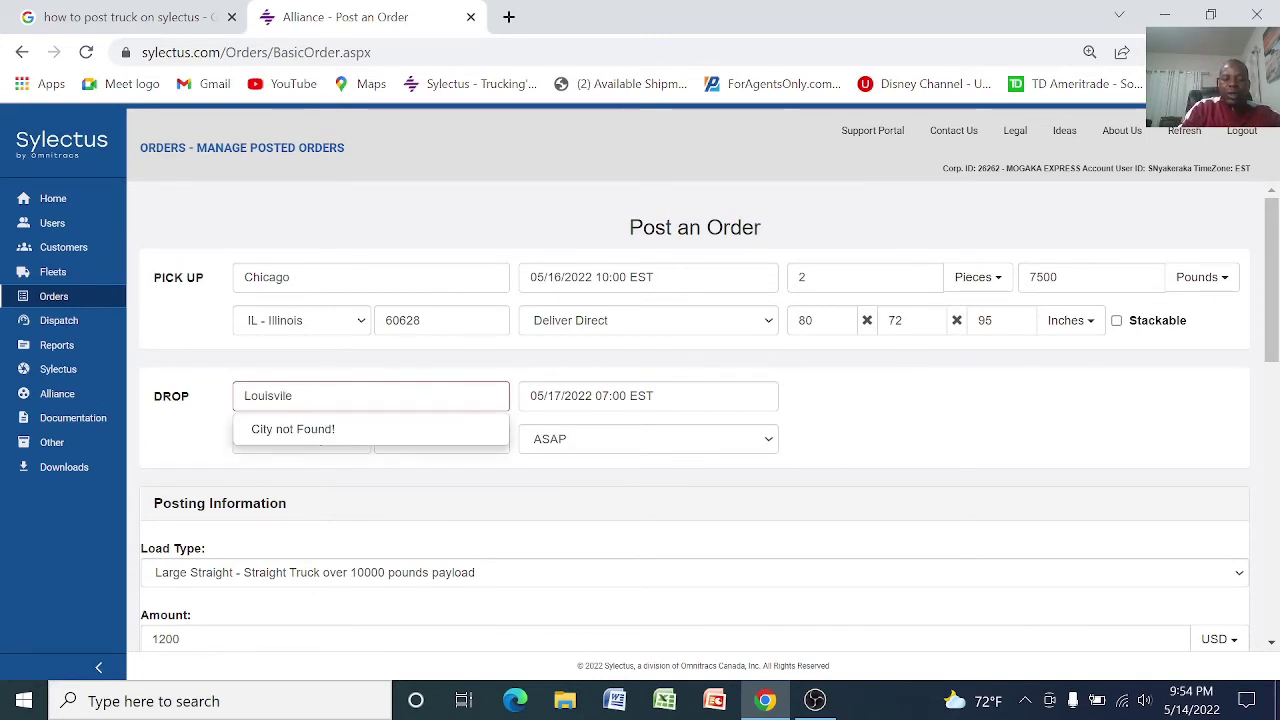
pyautogui.write('l')
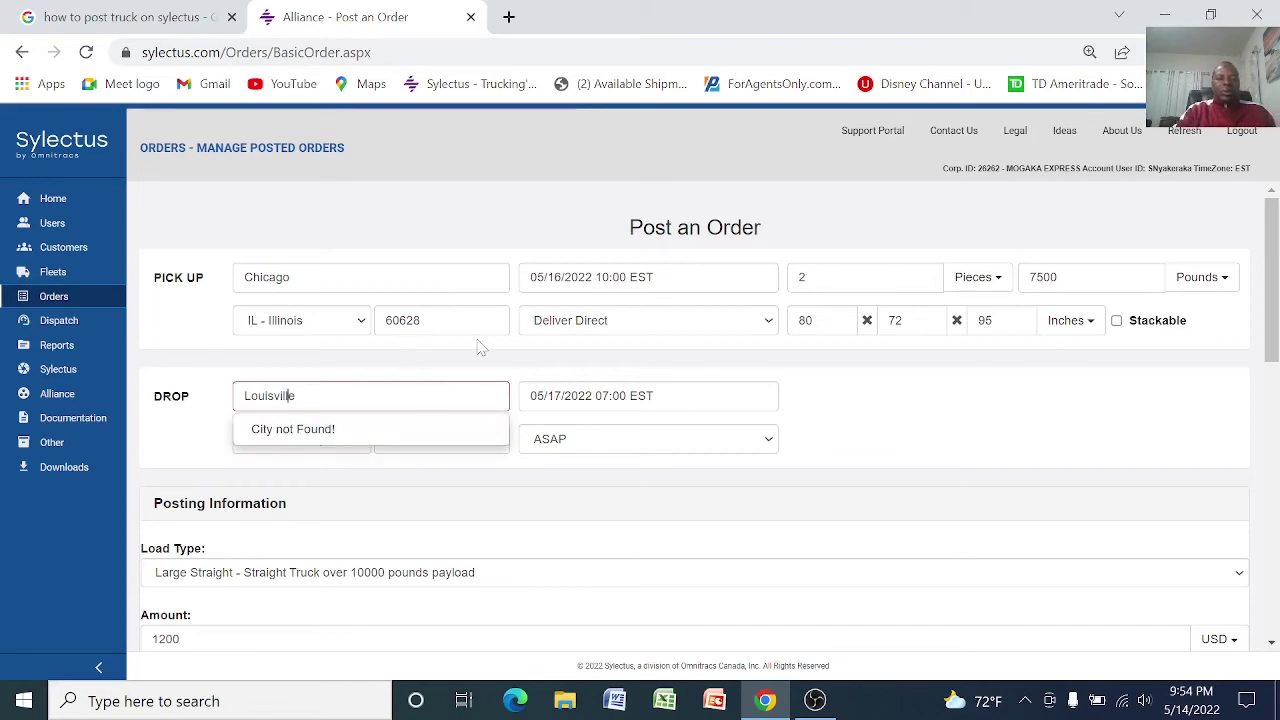
pyautogui.click(640, 490)
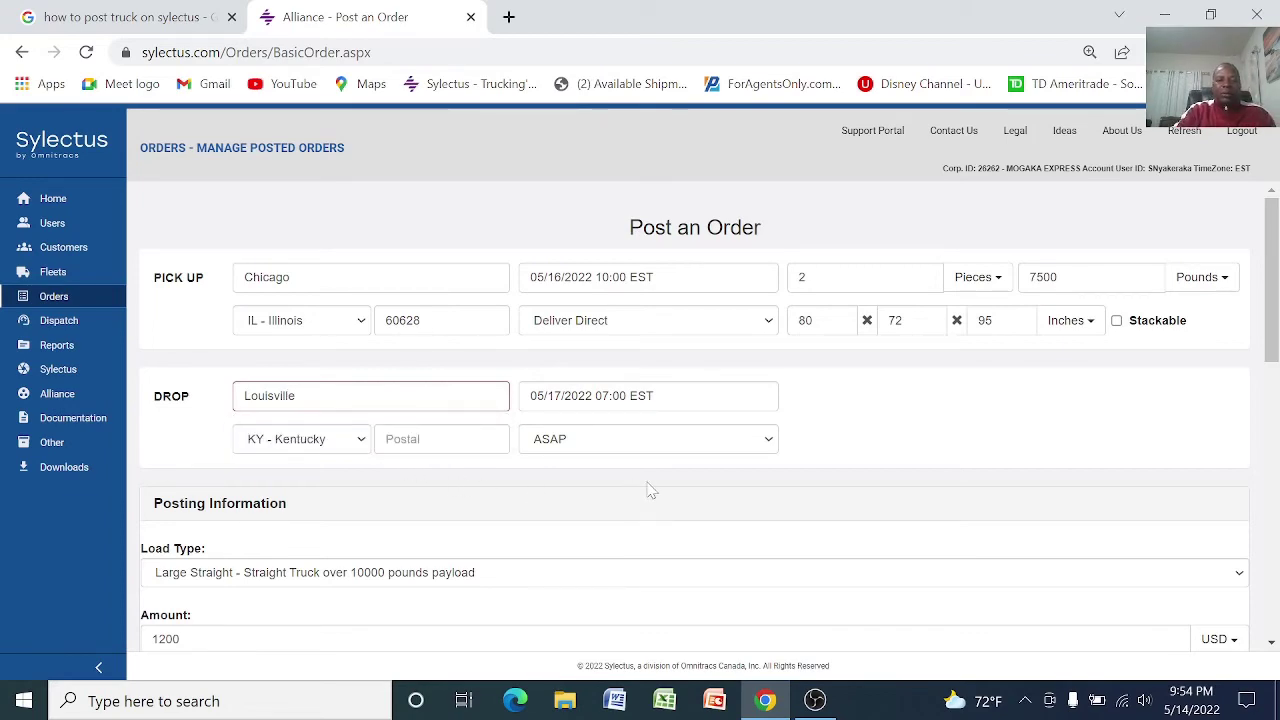
pyautogui.scroll(-2, 850, 482)
pyautogui.scroll(-6, 848, 482)
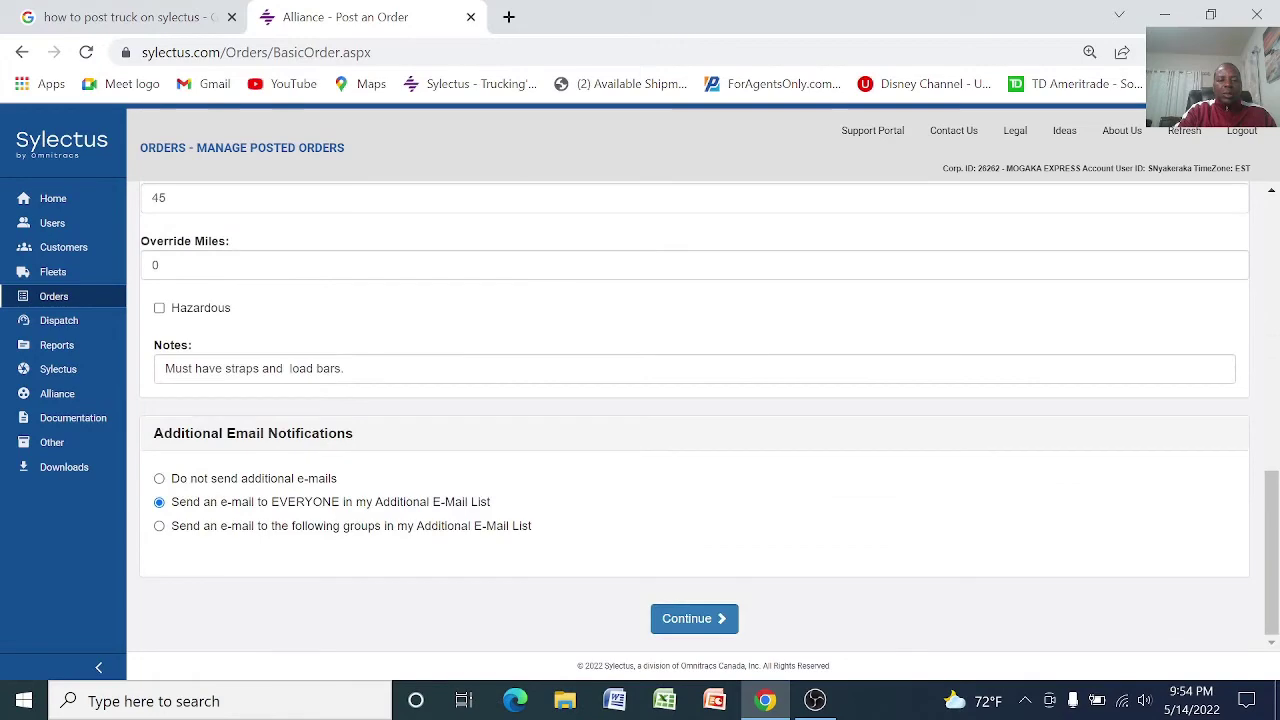
pyautogui.click(683, 631)
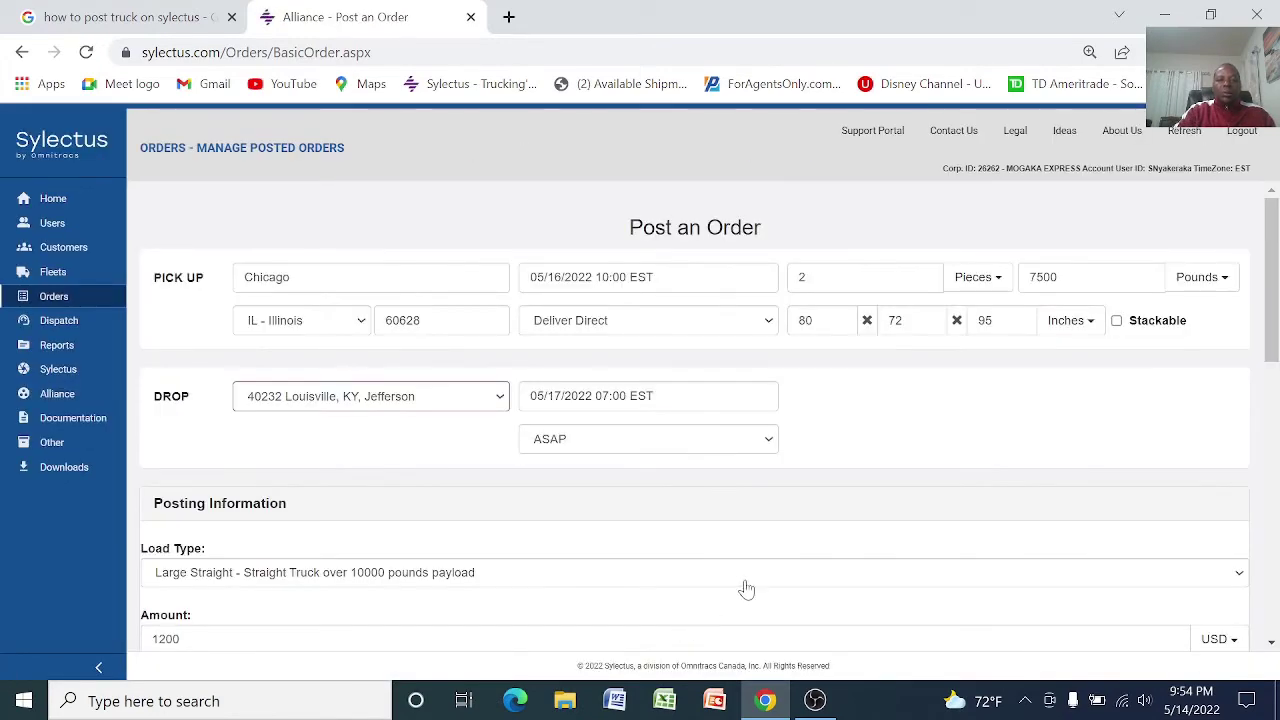
# - Continue the order with 40232 Louisville, KY, Jefferson as the drop location and review the completed form
pyautogui.scroll(-7, 760, 560)
pyautogui.scroll(-2, 775, 532)
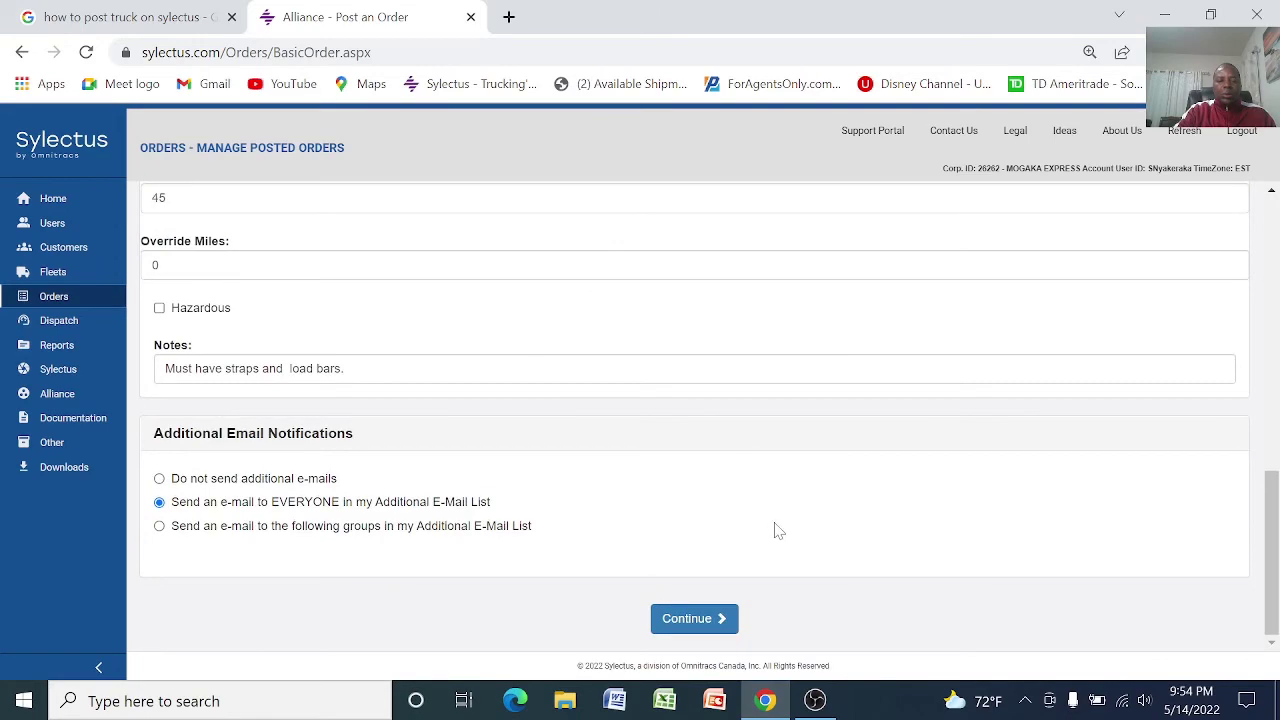
pyautogui.scroll(10, 777, 525)
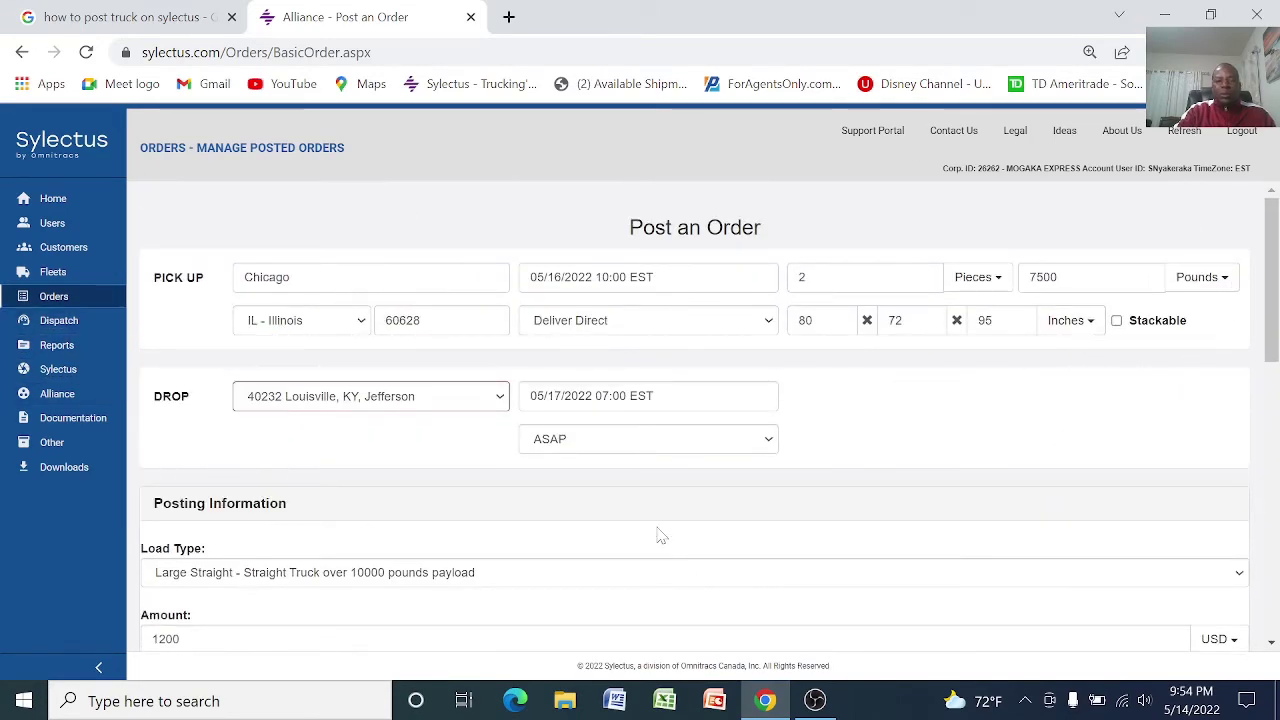
pyautogui.scroll(-10, 660, 536)
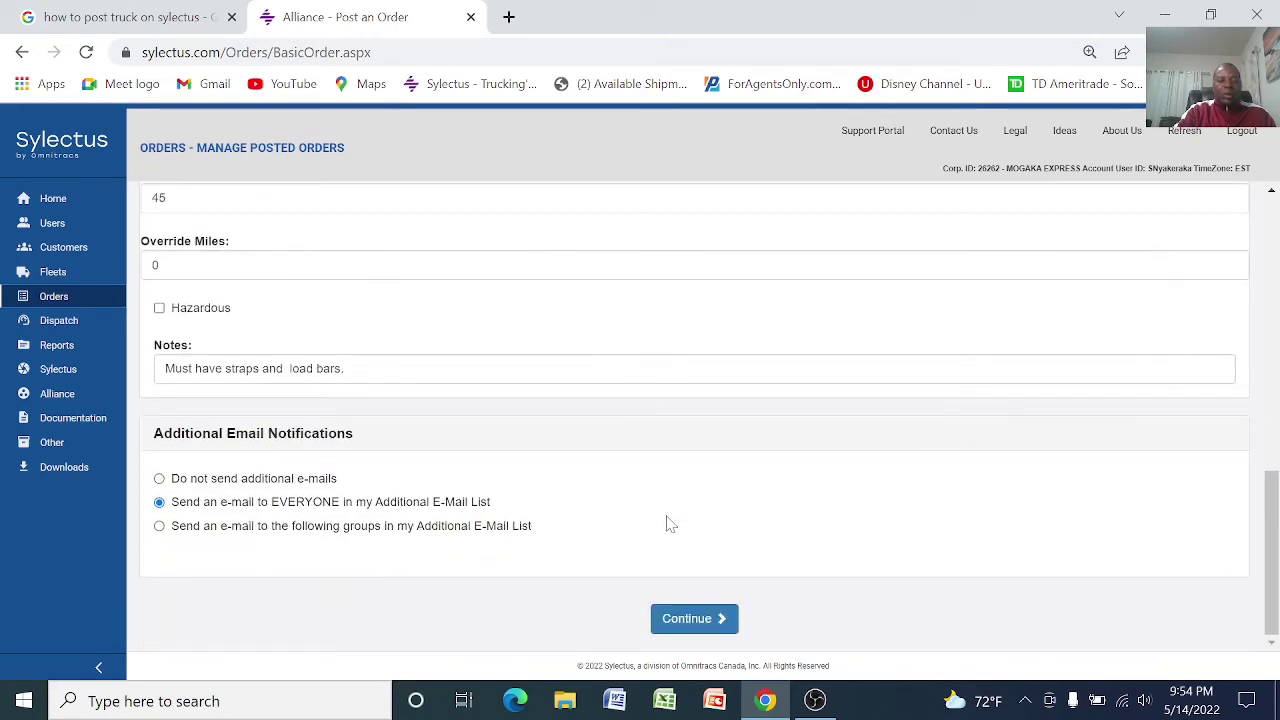
pyautogui.click(684, 620)
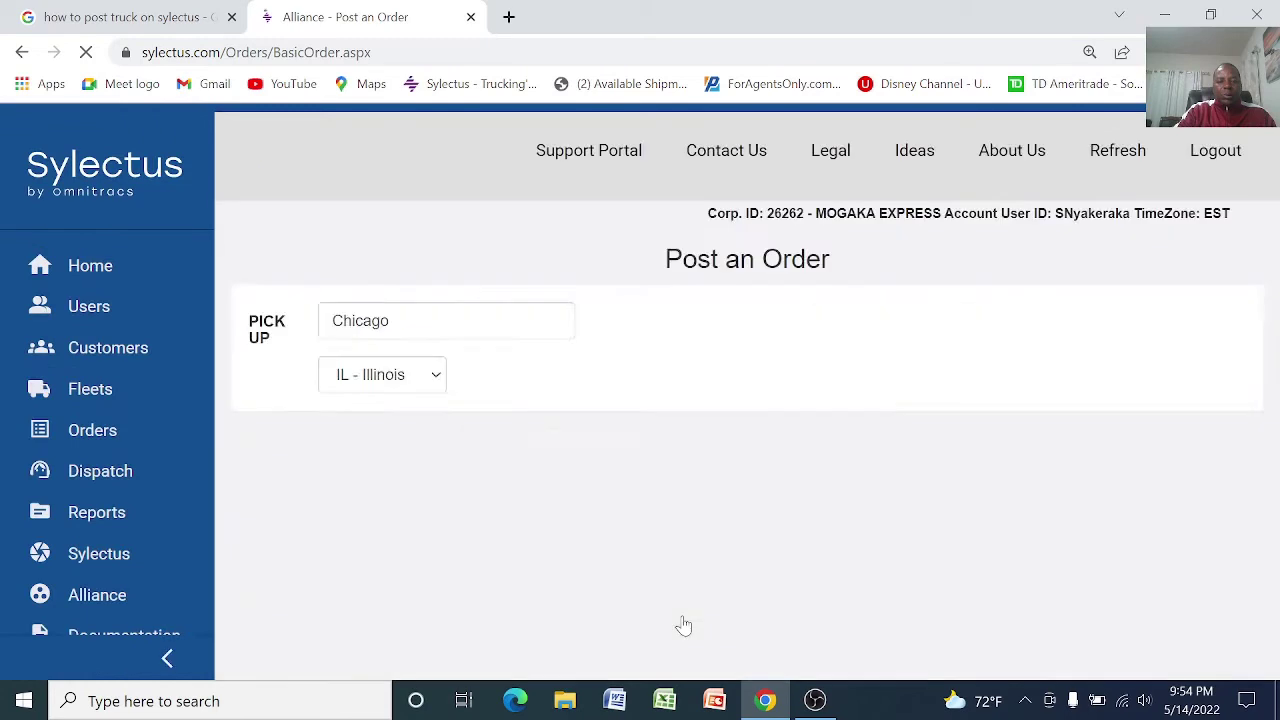
pyautogui.scroll(-5, 771, 560)
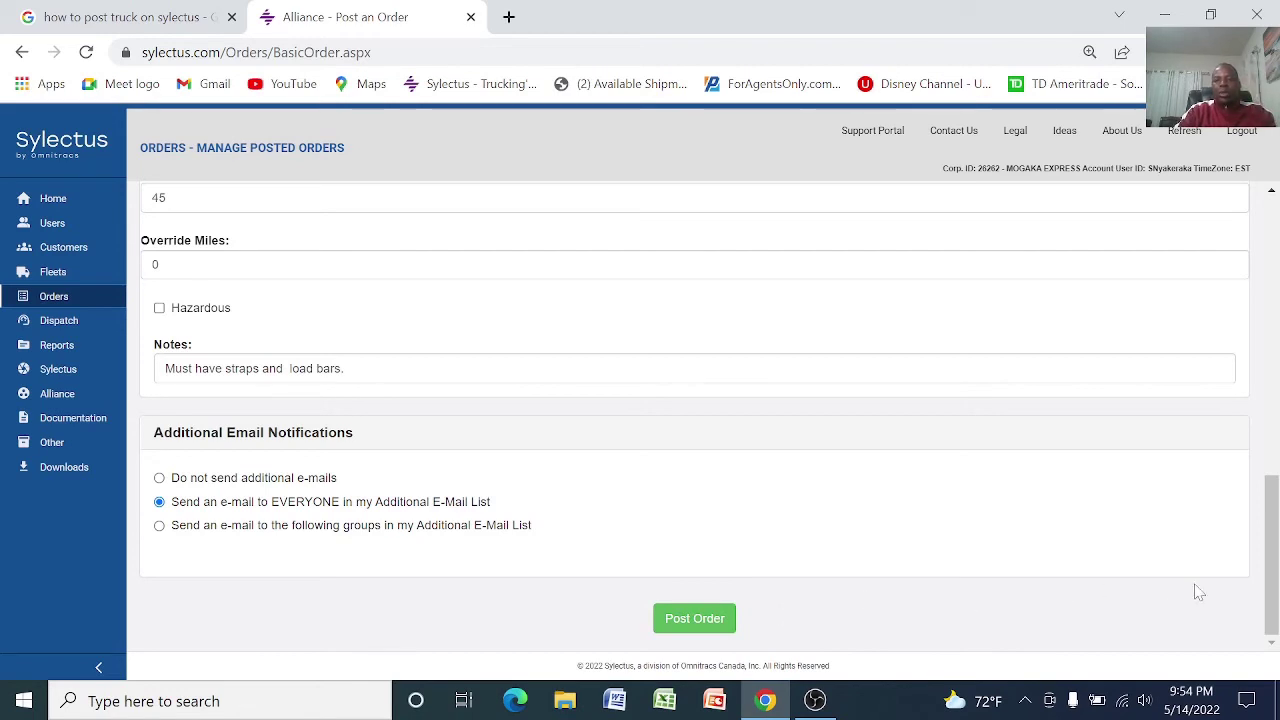
pyautogui.moveTo(1268, 590); pyautogui.dragTo(1172, 217)
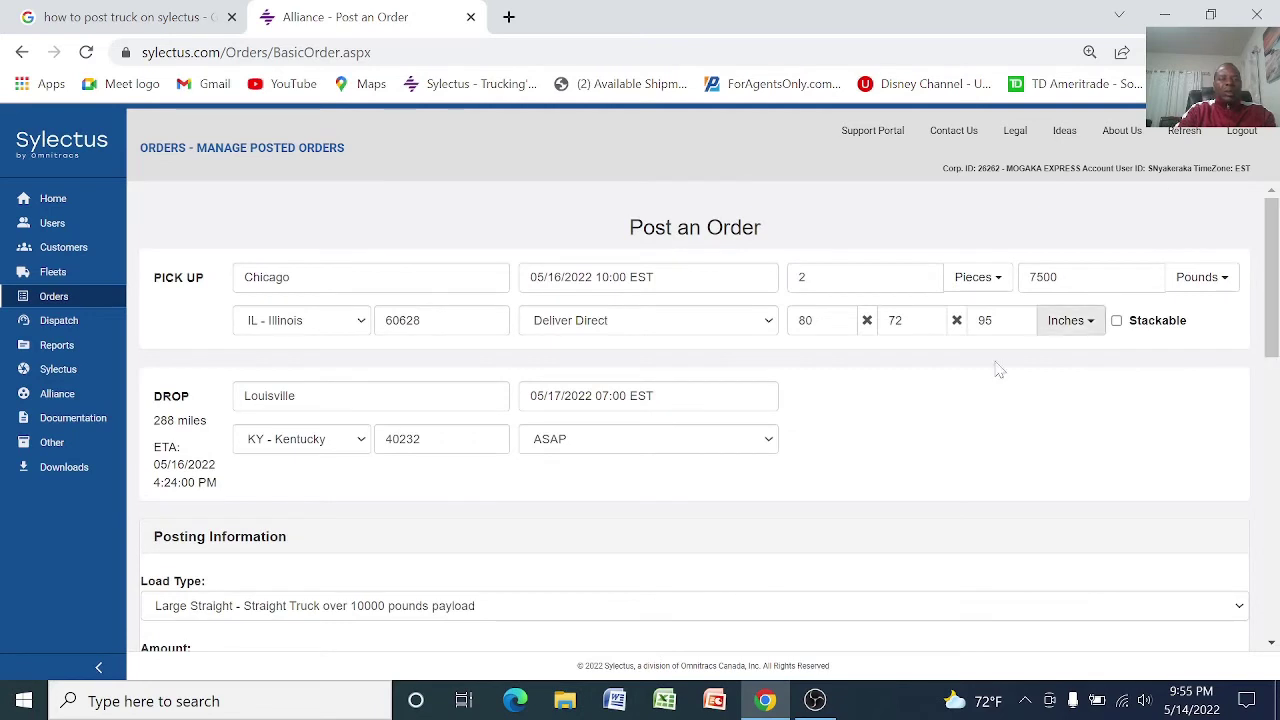
# - Open the page for managing posted orders and look over its search fields and load list
pyautogui.moveTo(103, 306)
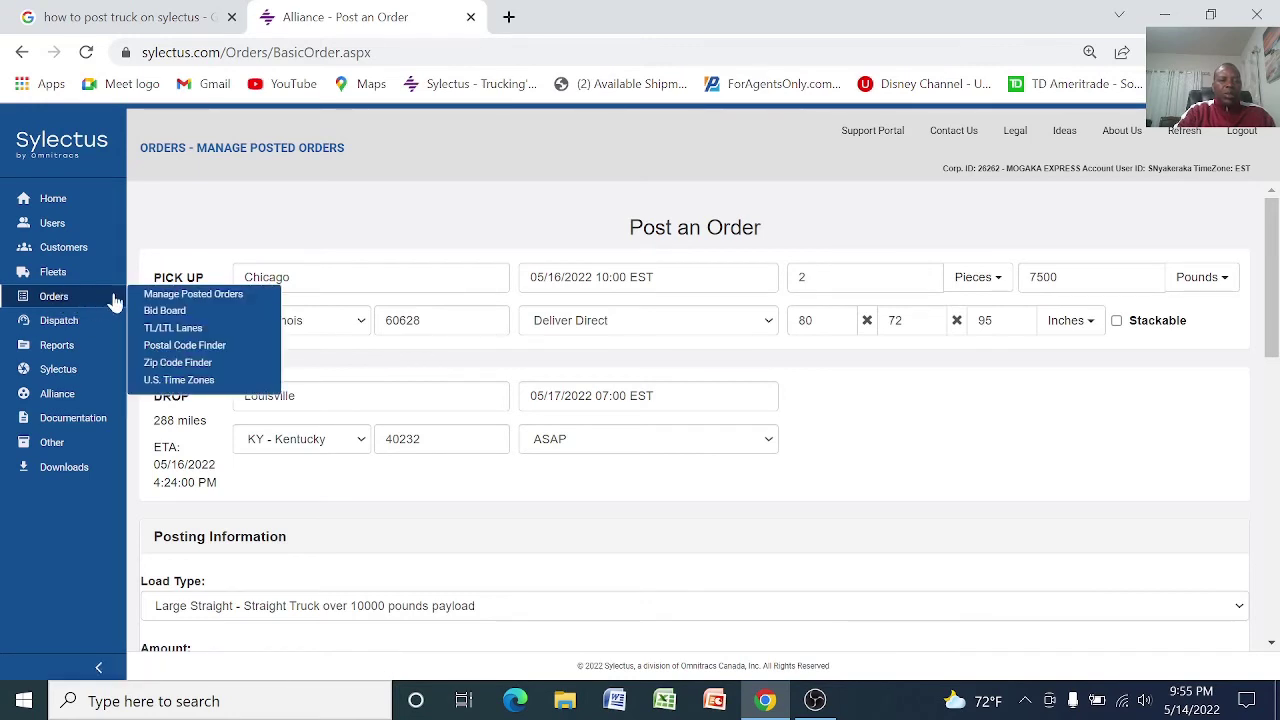
pyautogui.click(212, 296)
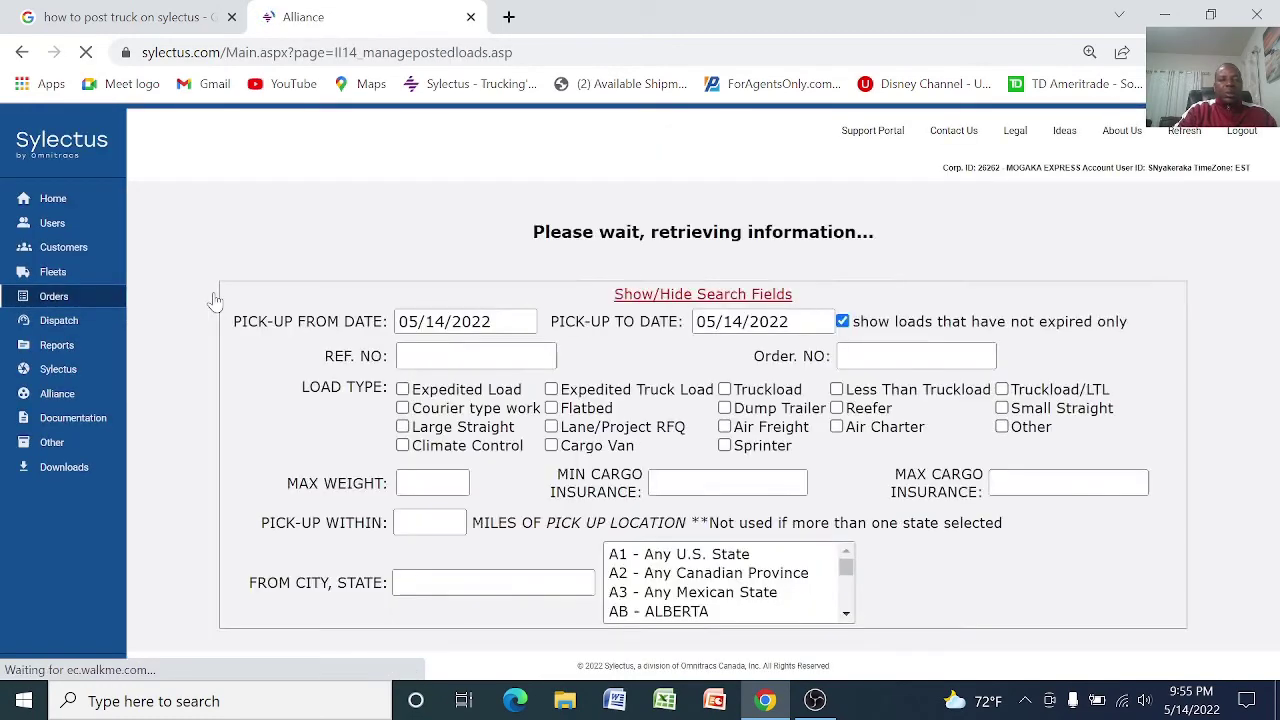
pyautogui.scroll(-2, 648, 345)
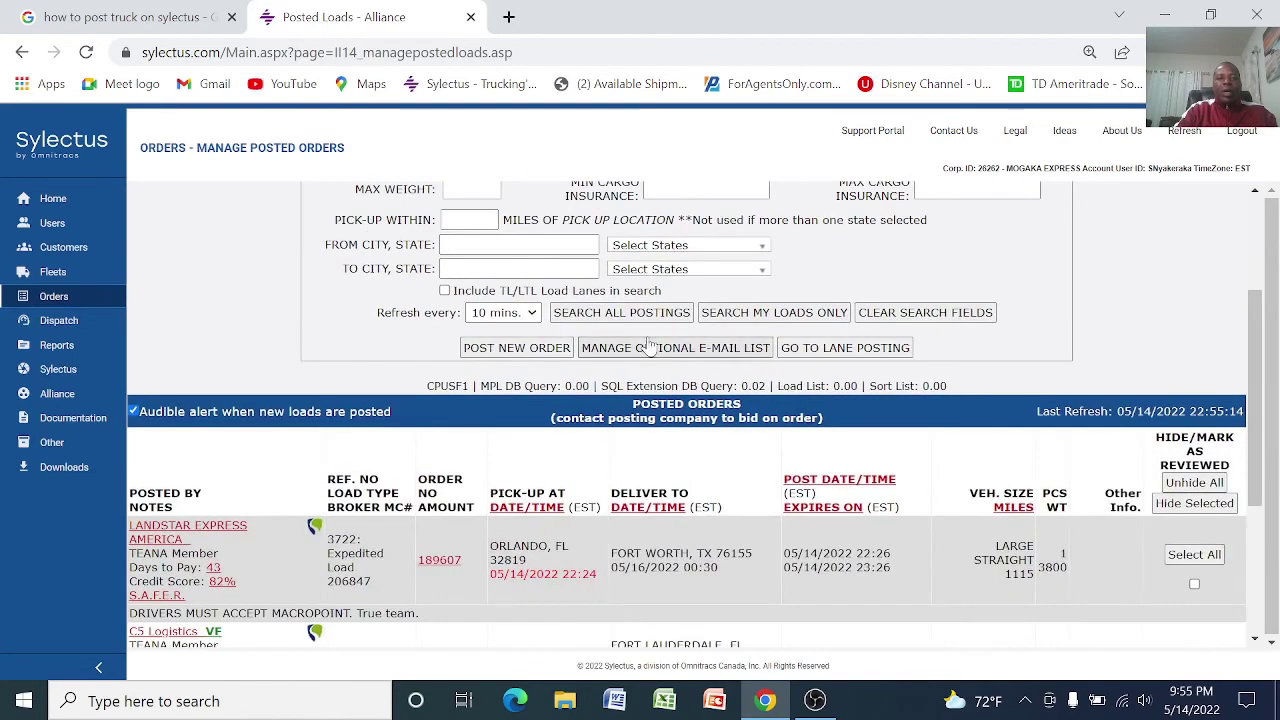
# - Set the origin in the posted orders search to Chicago, IL - ILLINOIS
pyautogui.click(586, 446)
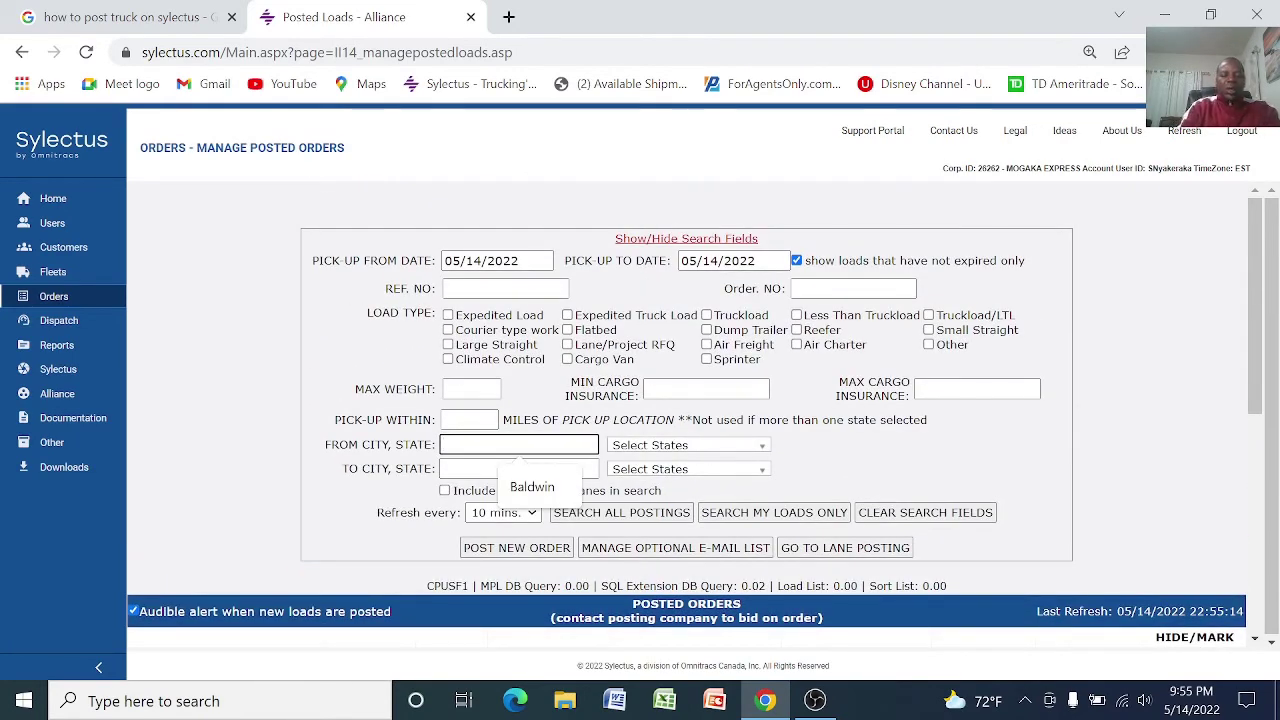
pyautogui.write('Chicago')
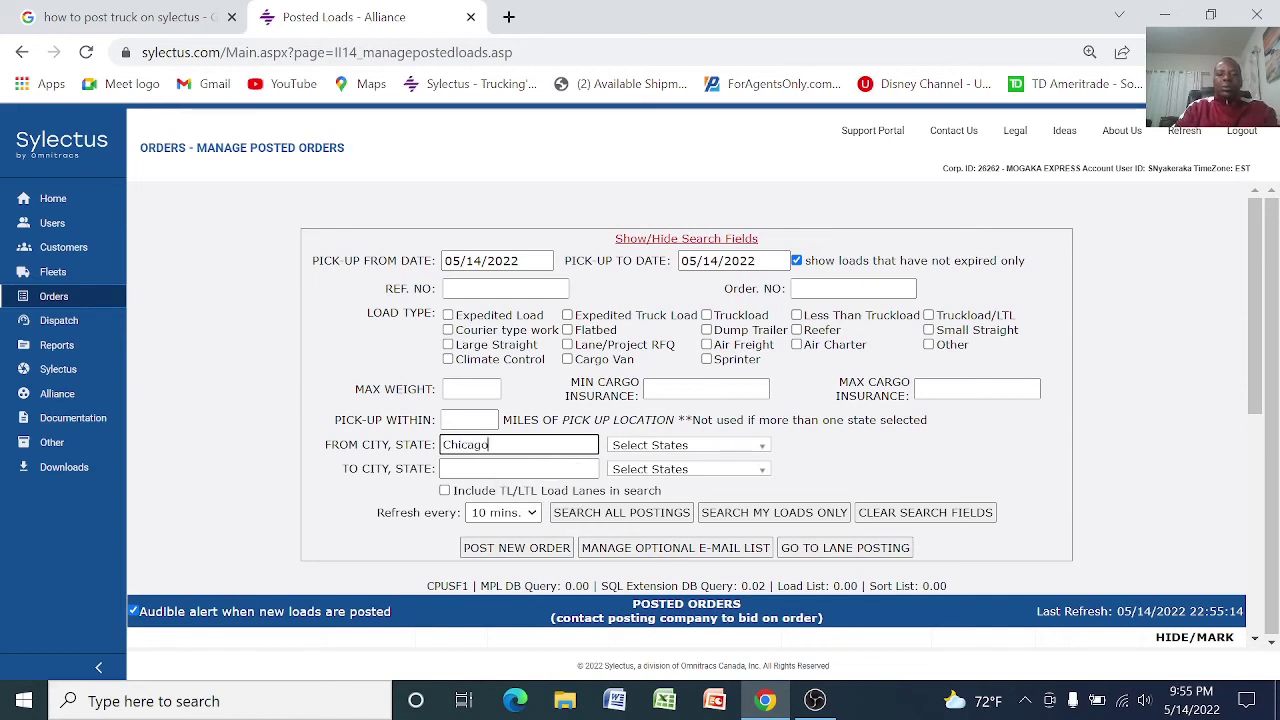
pyautogui.click(764, 449)
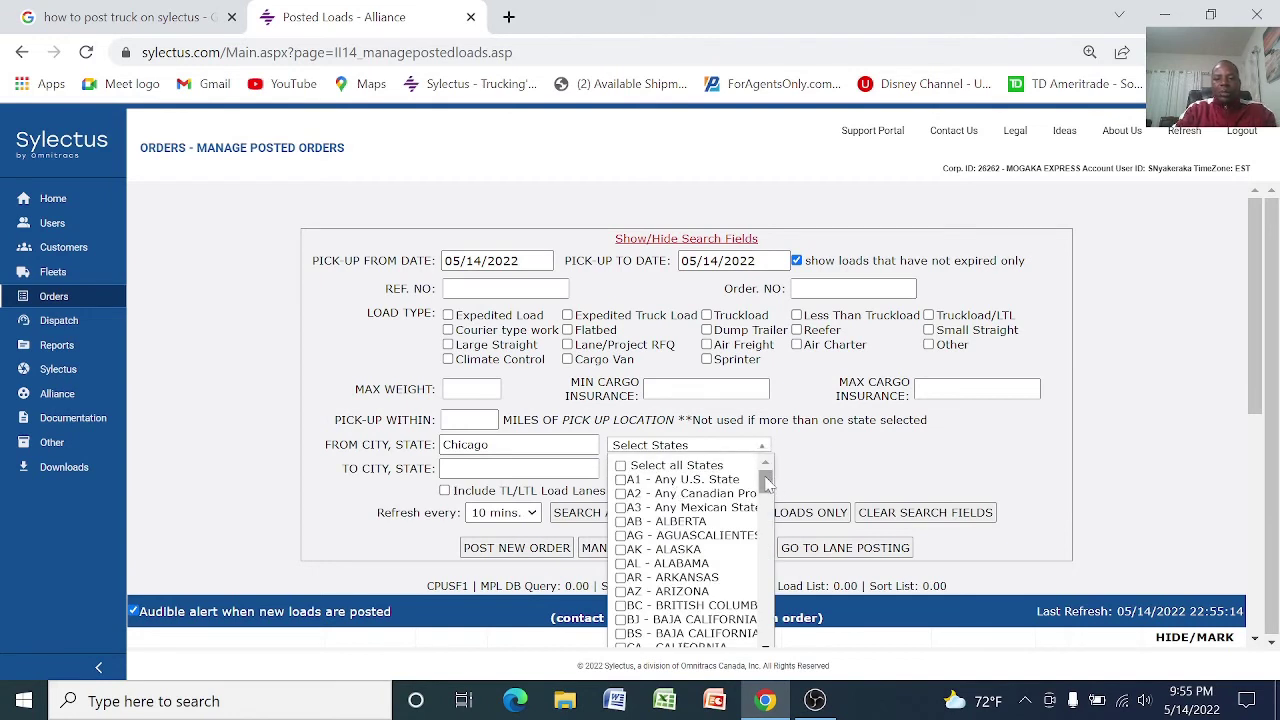
pyautogui.moveTo(766, 483); pyautogui.dragTo(763, 530)
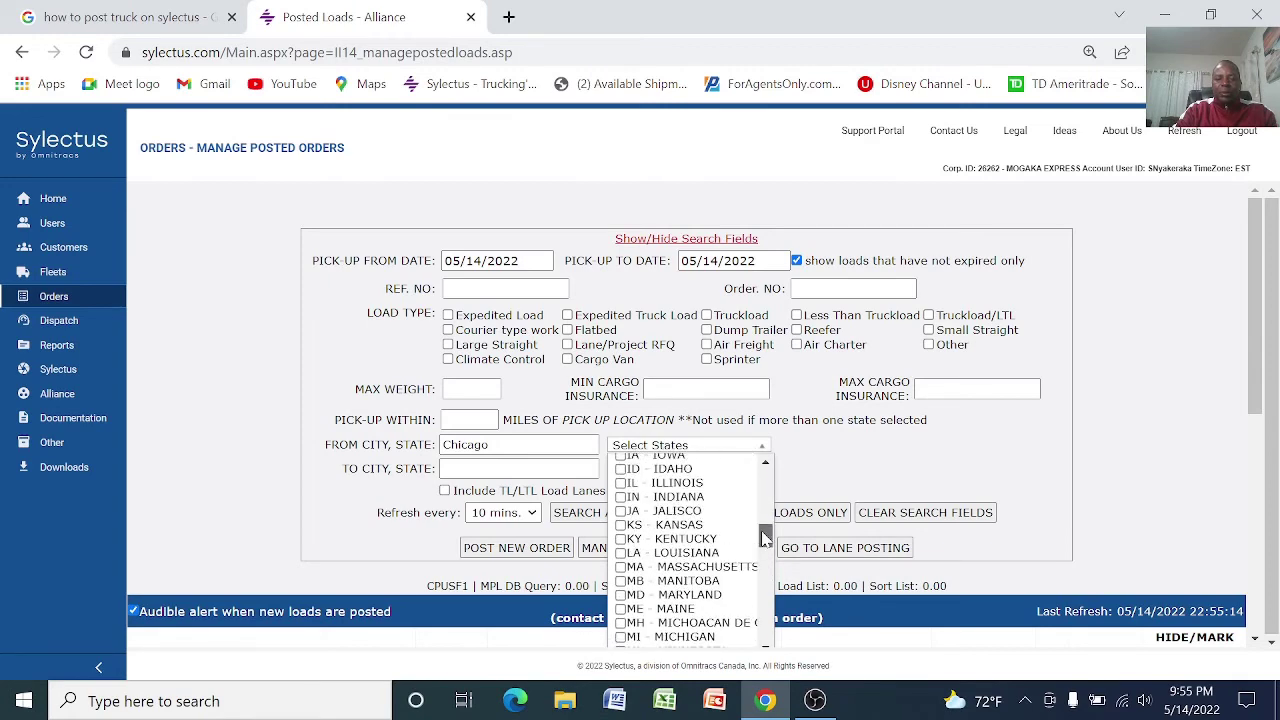
pyautogui.click(621, 483)
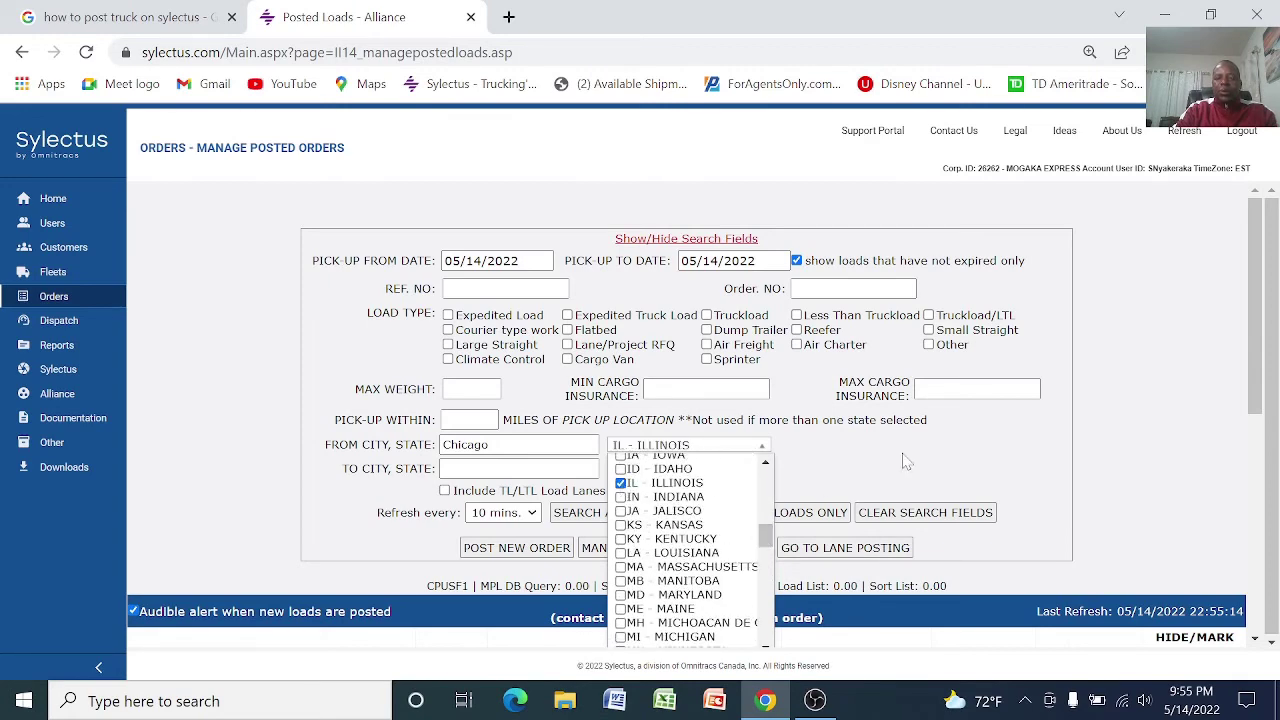
pyautogui.click(900, 464)
# - Set both the pick-up from date and the pick-up to date to 05/16/2022
pyautogui.click(497, 260)
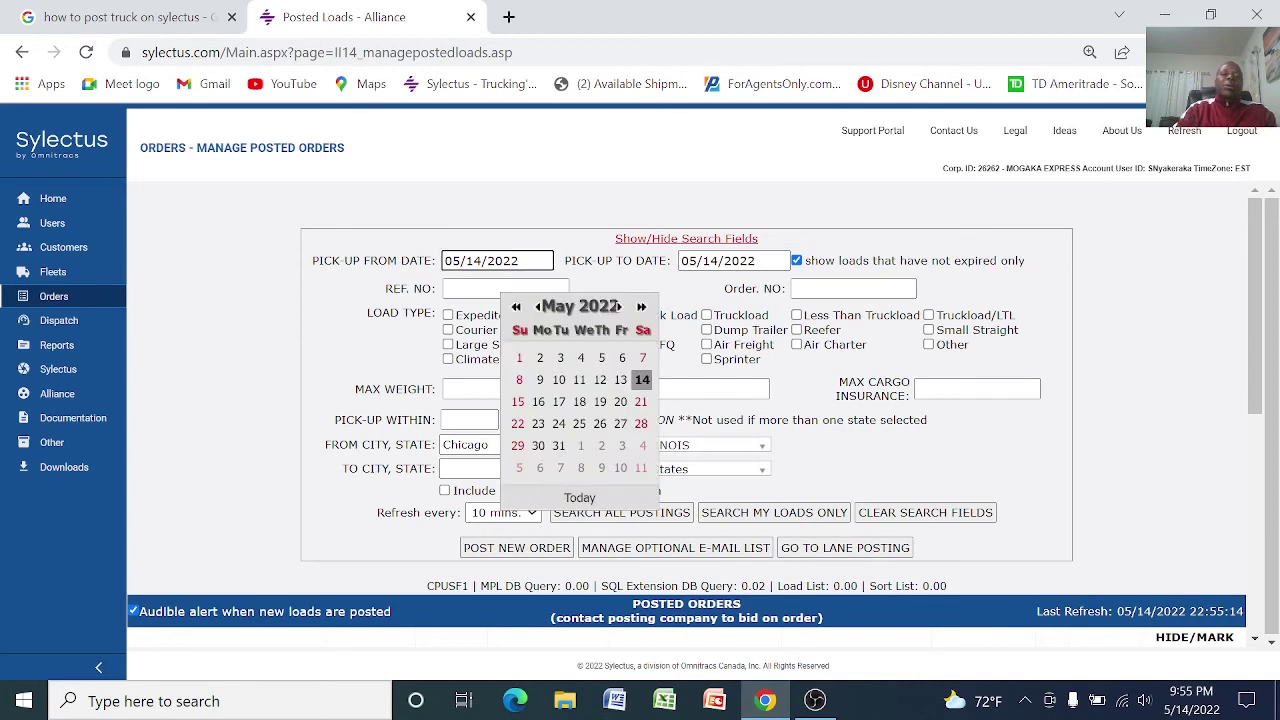
pyautogui.click(538, 401)
pyautogui.click(742, 260)
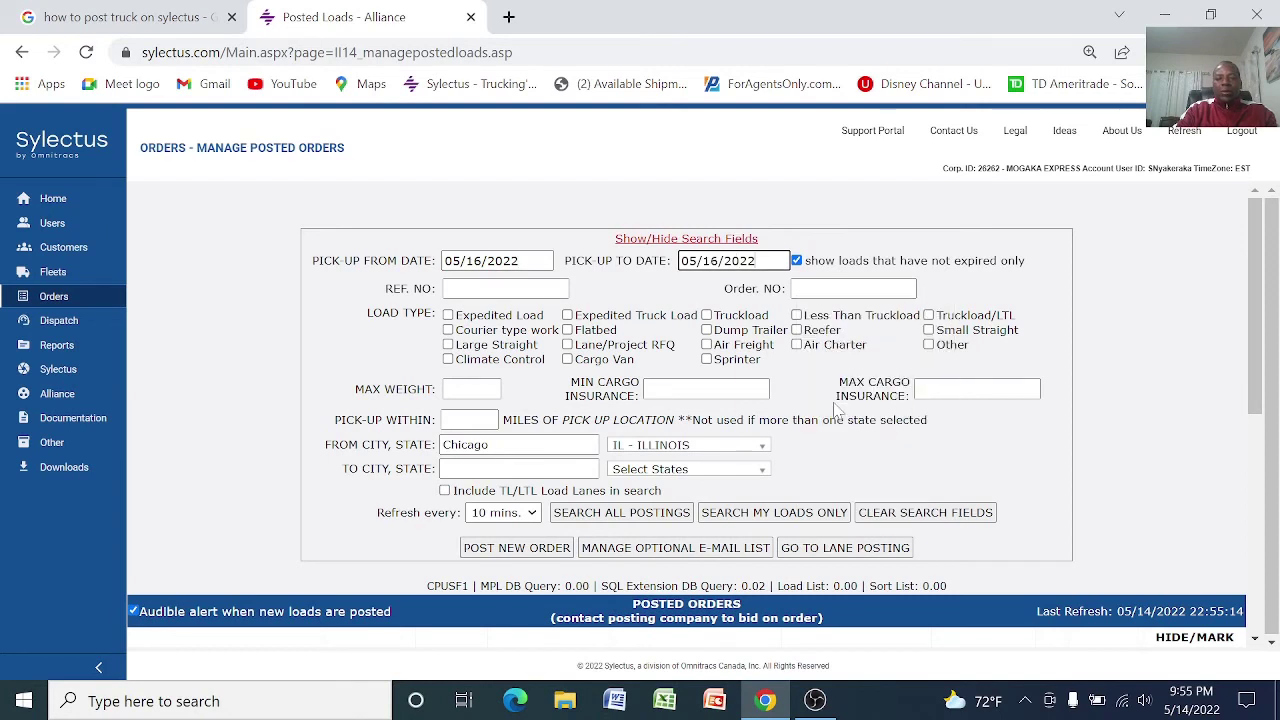
pyautogui.click(834, 401)
# - Limit the search to pick-ups within 100 miles of the origin and search all postings
pyautogui.click(469, 419)
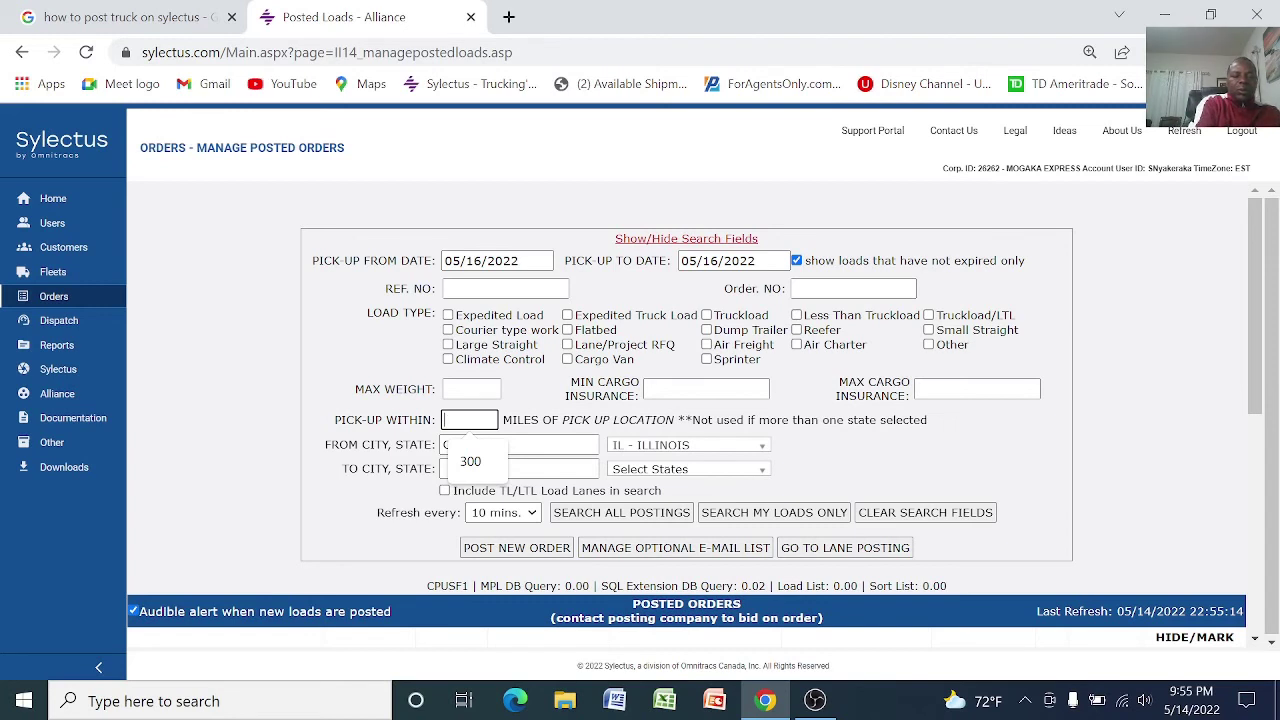
pyautogui.write('100')
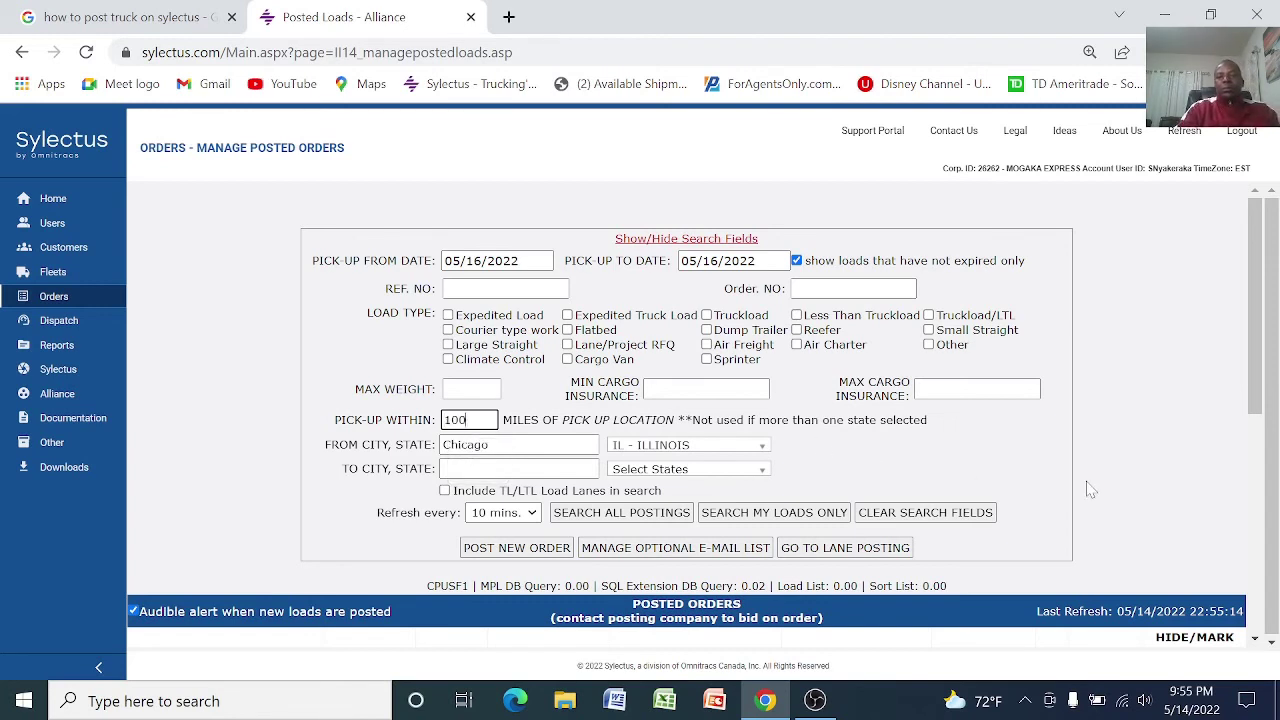
pyautogui.click(1136, 426)
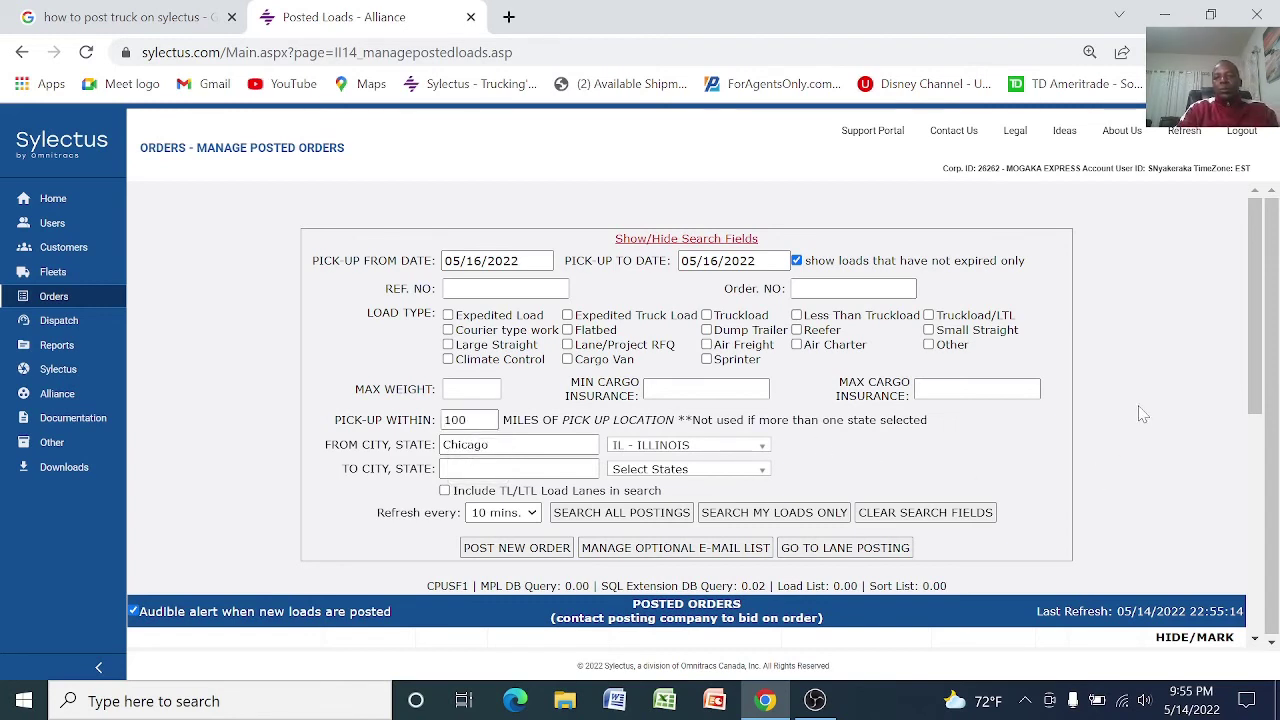
pyautogui.scroll(-4, 1104, 421)
pyautogui.scroll(3, 1100, 424)
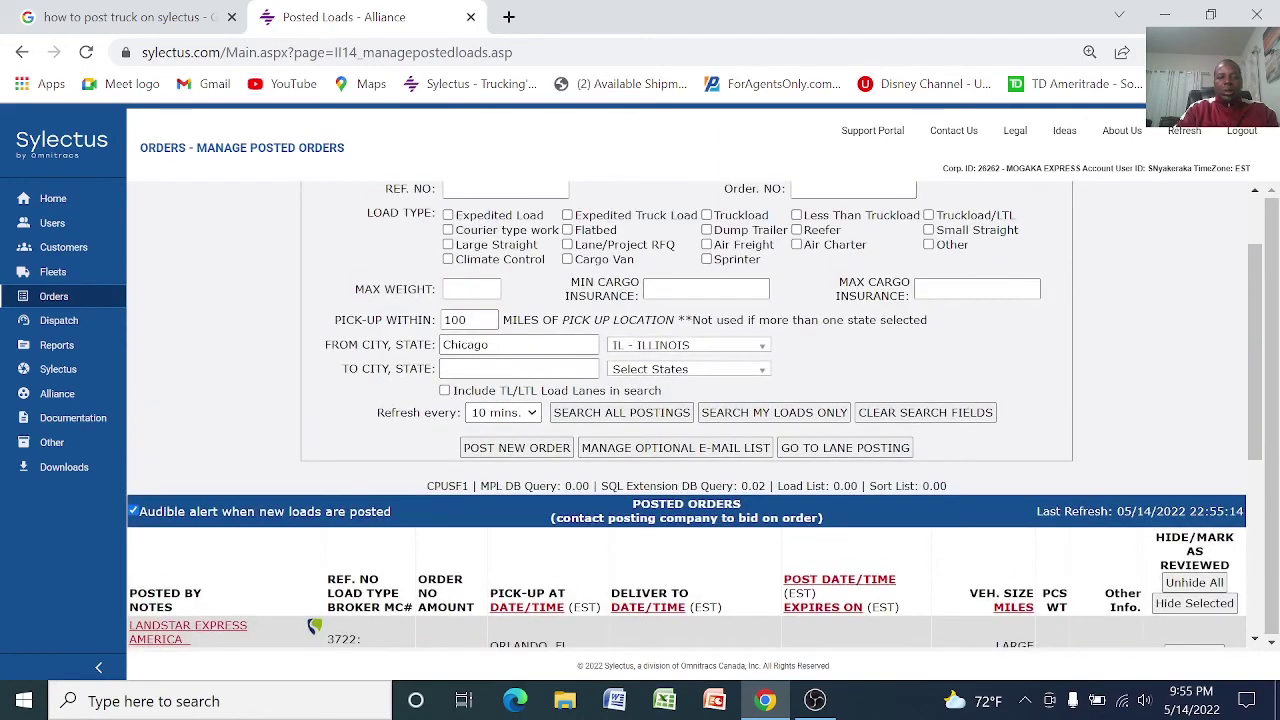
pyautogui.click(592, 413)
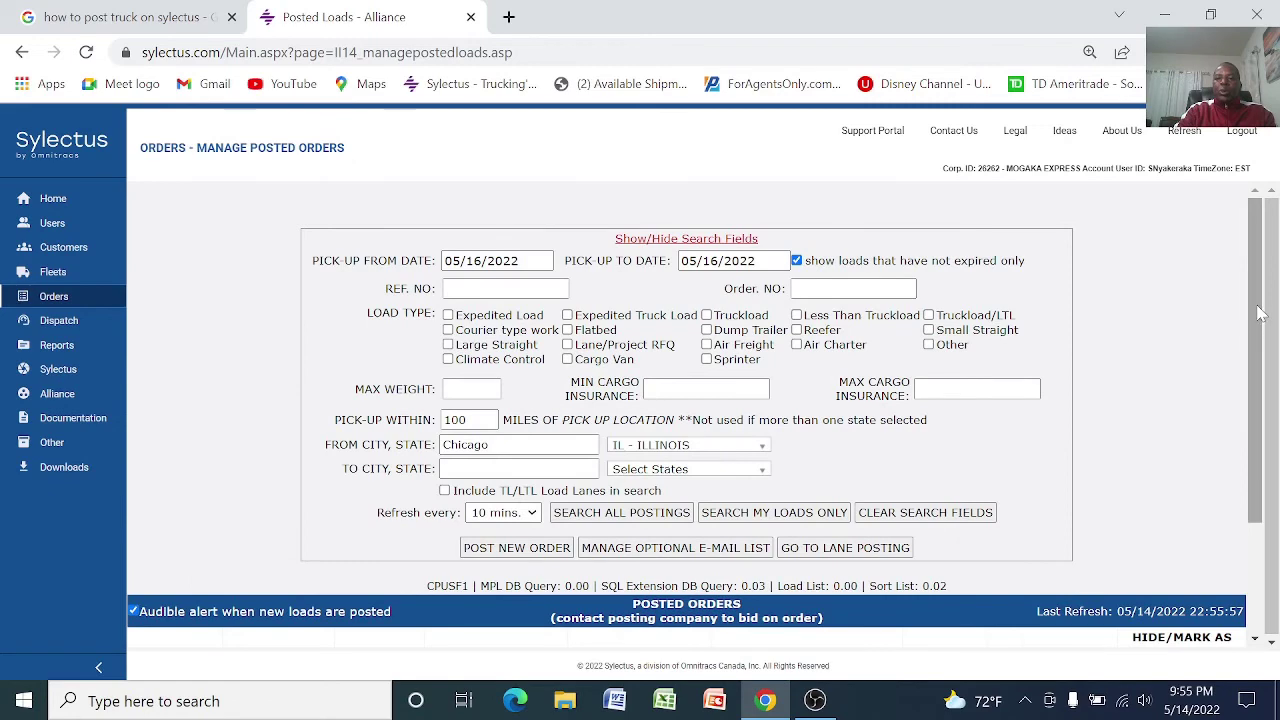
pyautogui.moveTo(1258, 318); pyautogui.dragTo(1262, 370)
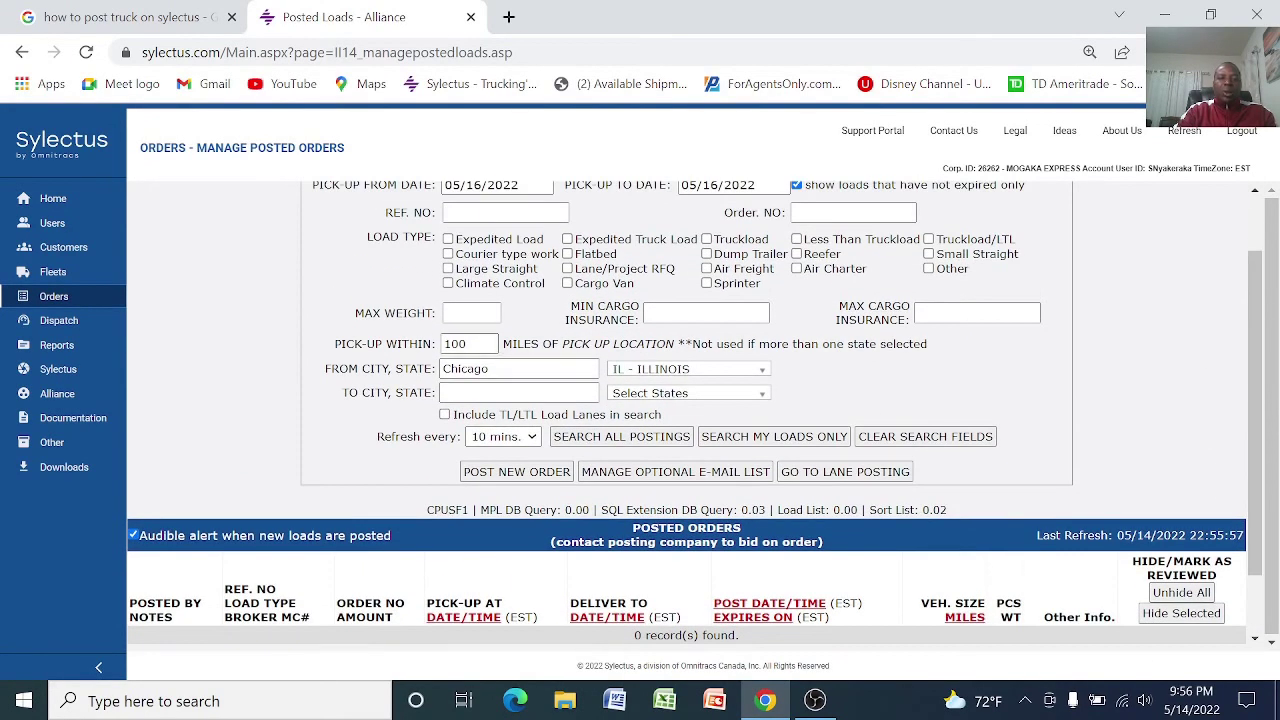
# - Widen the pick-up radius to 200 miles, then search all postings again and review the listed loads
pyautogui.press('Tab')
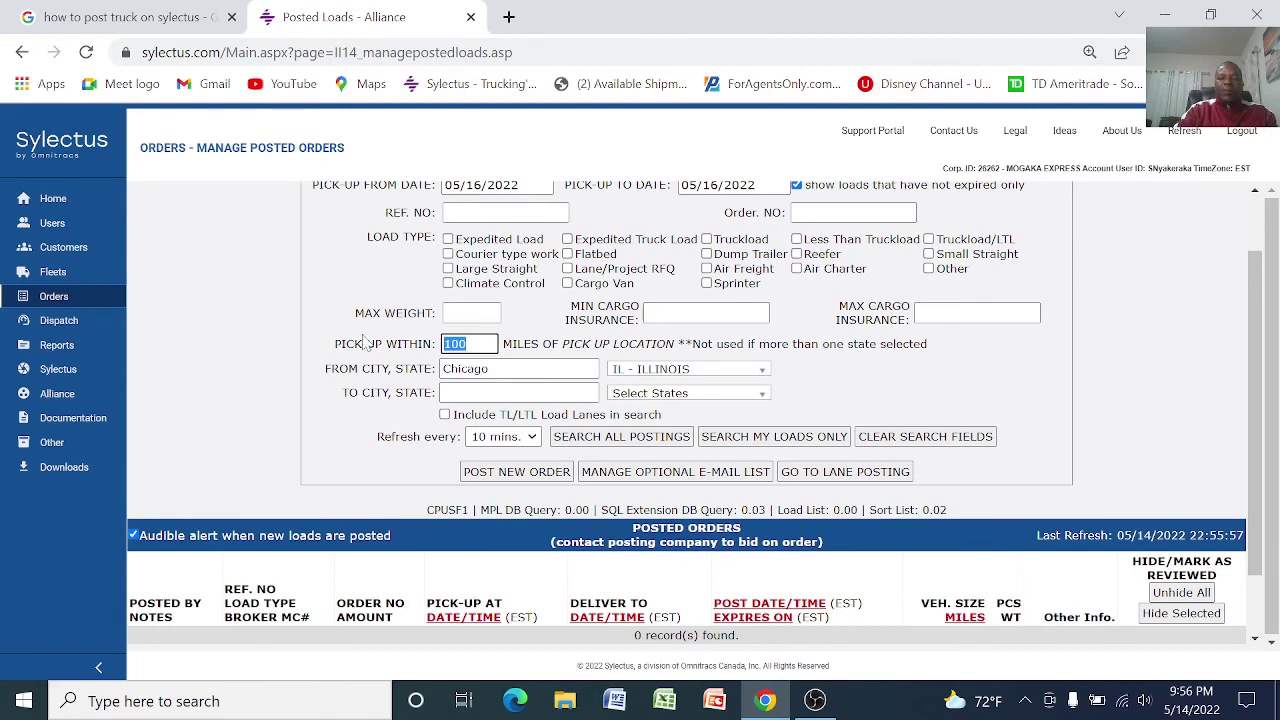
pyautogui.write('2')
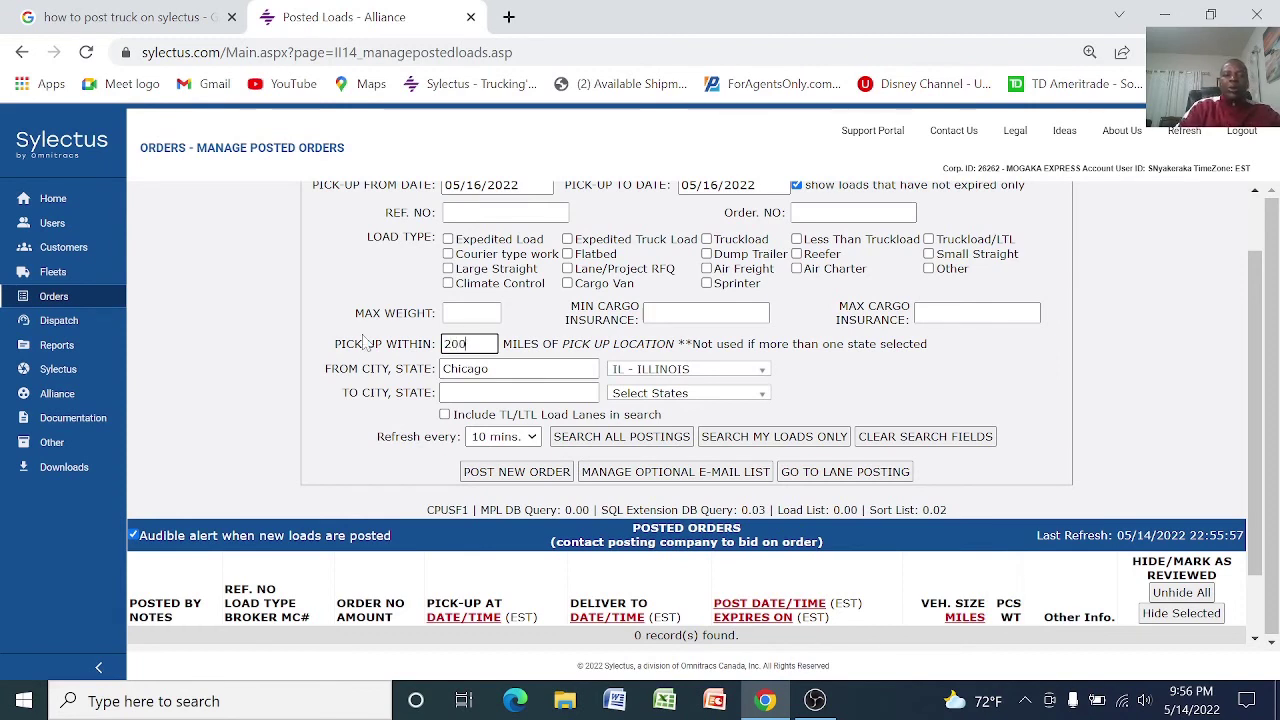
pyautogui.scroll(-2, 697, 400)
pyautogui.click(590, 358)
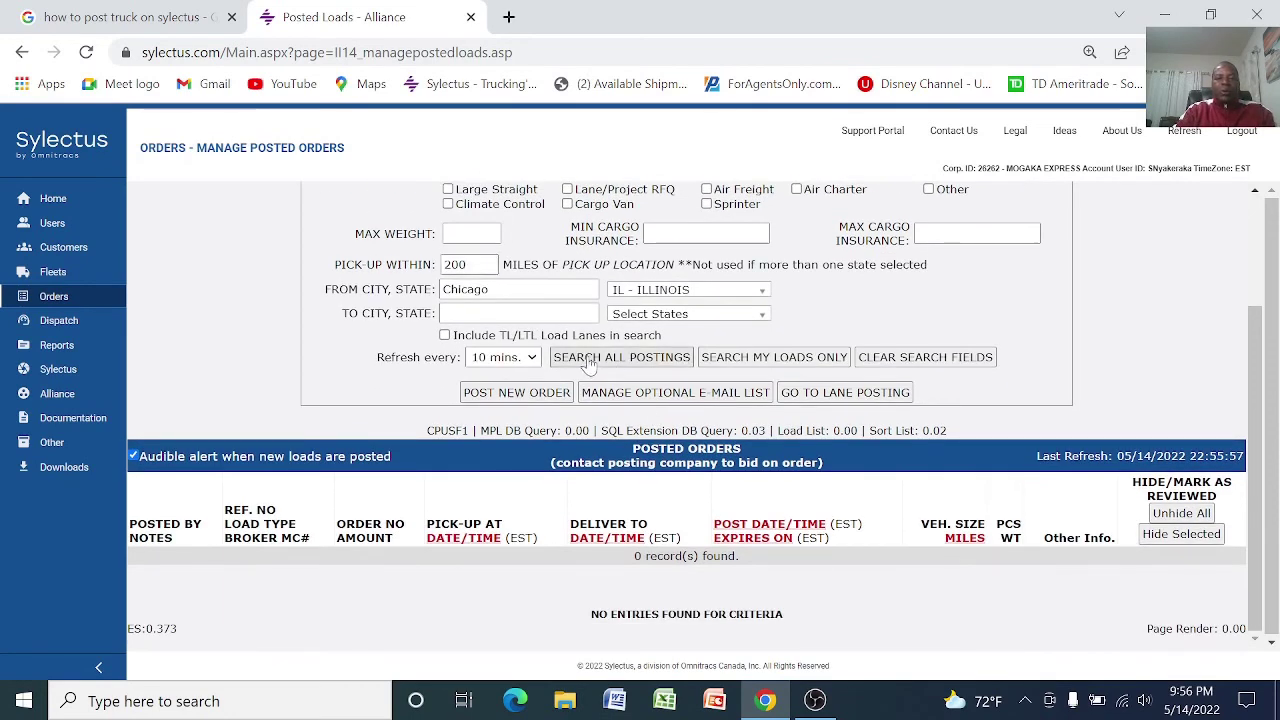
pyautogui.scroll(-1, 980, 568)
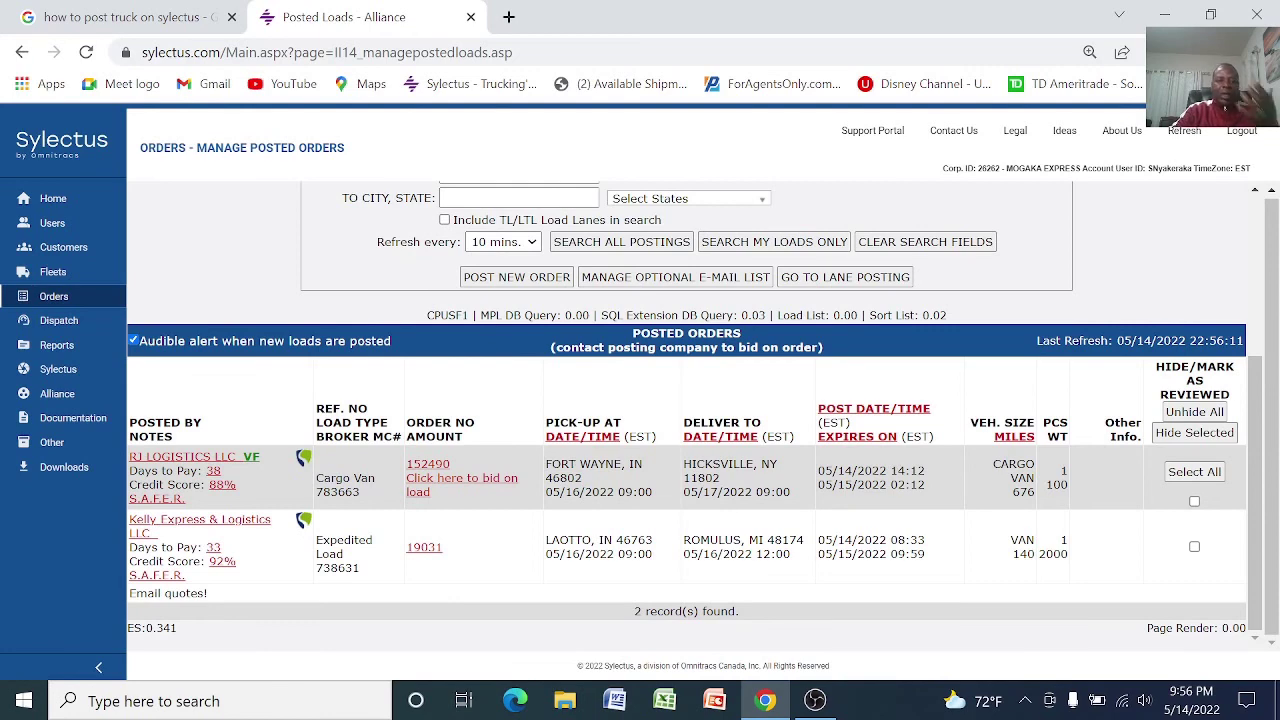
pyautogui.scroll(3, 898, 474)
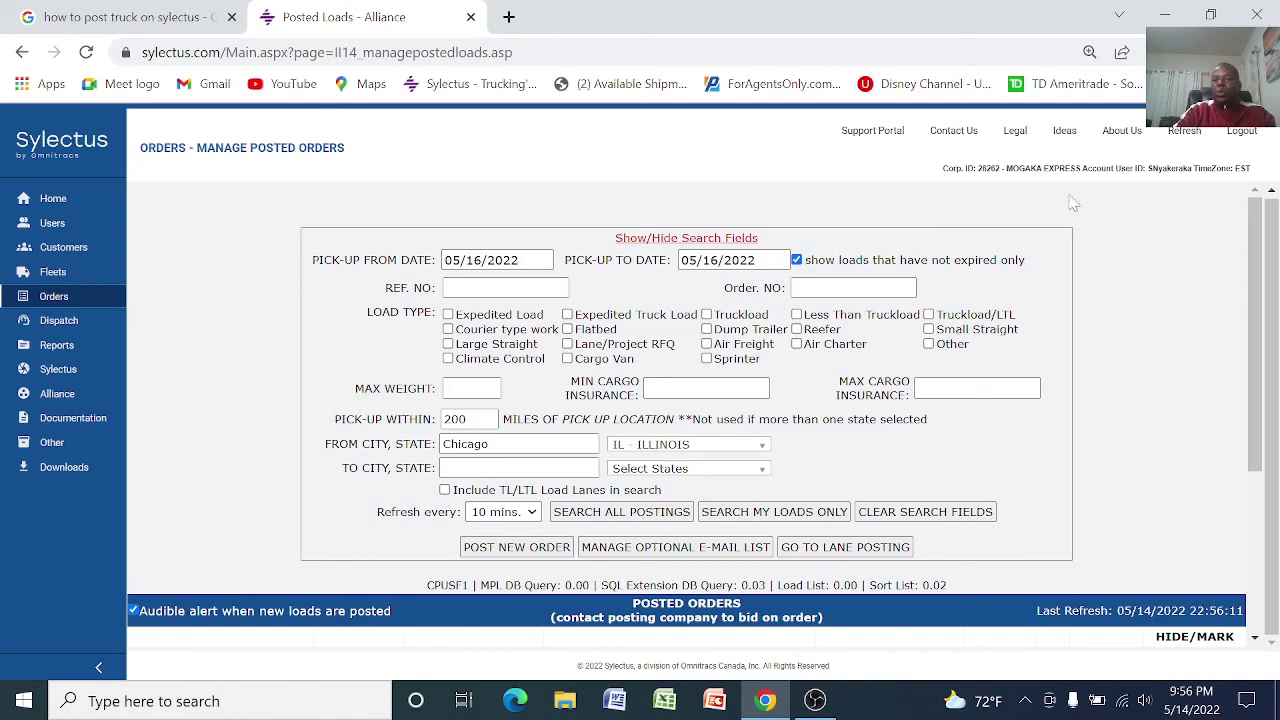
pyautogui.scroll(-1, 1255, 260)
pyautogui.scroll(-3, 1255, 260)
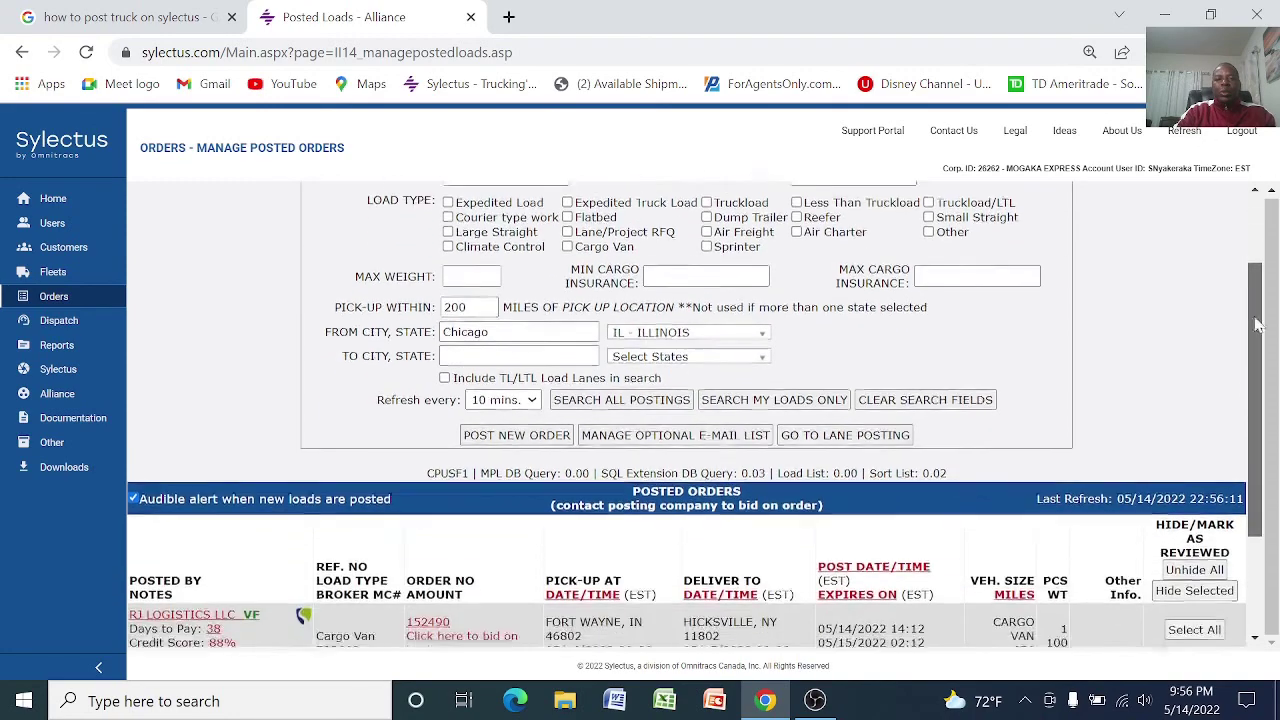
pyautogui.scroll(3, 1245, 233)
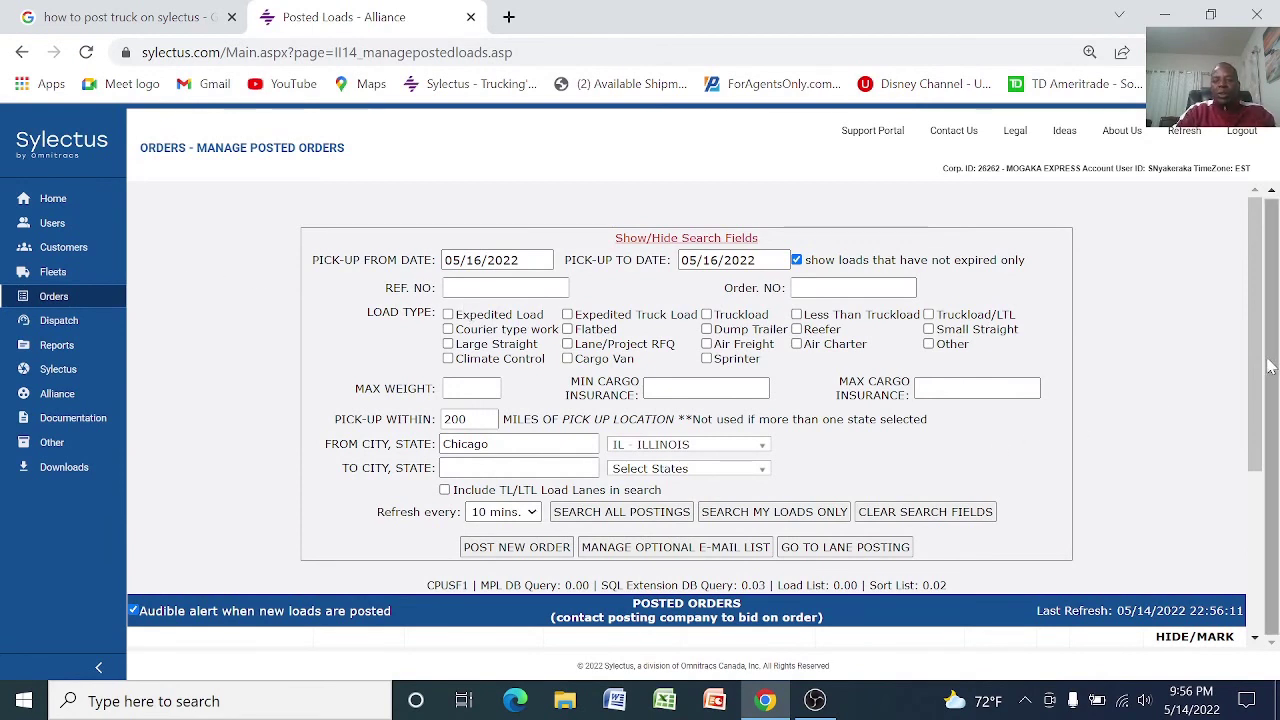
pyautogui.scroll(-3, 1256, 345)
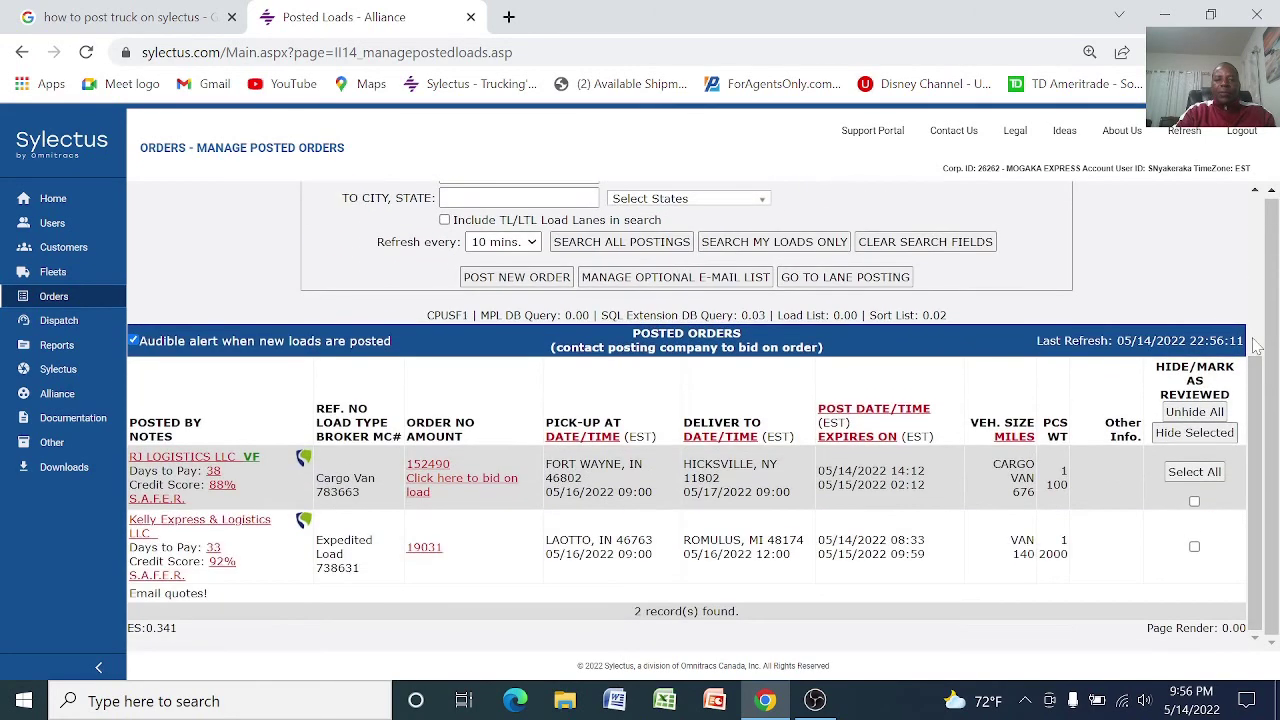